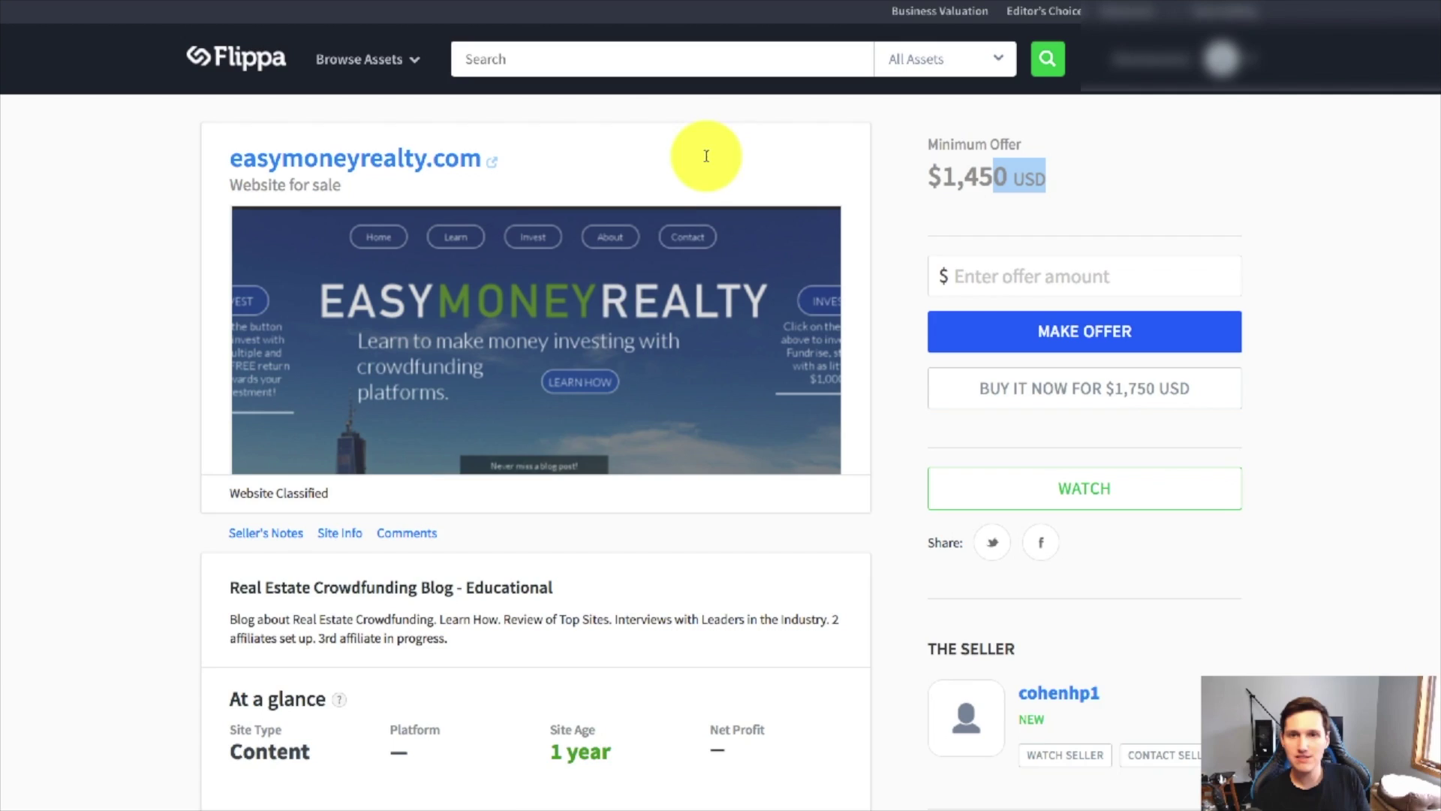
Review the easymoneyrealty.com listing, including its description, available site data and the seller's notes on marketing.
{"action": "scroll", "coordinate": [611, 428], "scroll_direction": "down", "scroll_amount": 12}
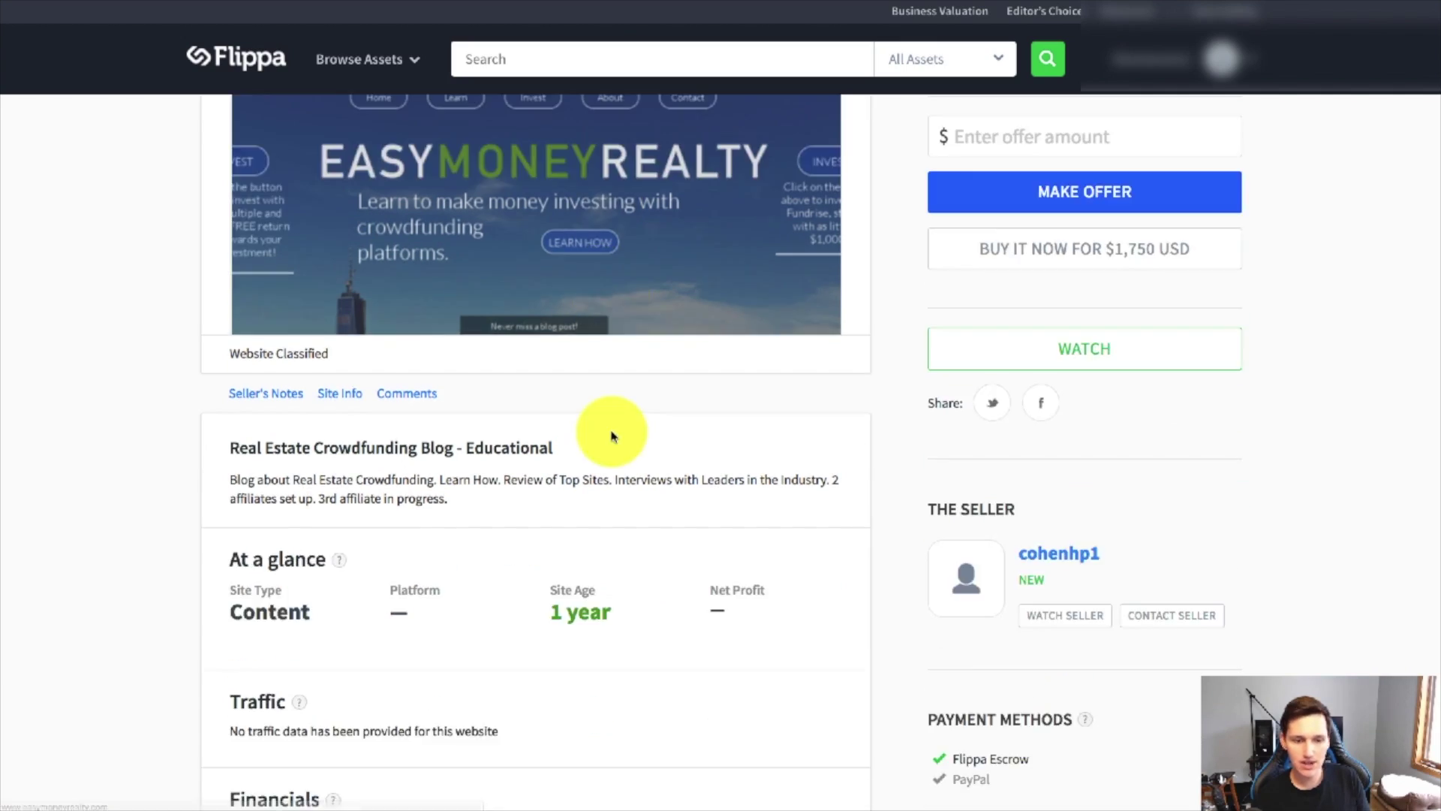
{"action": "scroll", "coordinate": [524, 520], "scroll_direction": "up", "scroll_amount": 2}
{"action": "left_click_drag", "start_coordinate": [200, 370], "coordinate": [400, 377]}
{"action": "scroll", "coordinate": [367, 623], "scroll_direction": "down", "scroll_amount": 1}
{"action": "left_click_drag", "start_coordinate": [230, 661], "coordinate": [365, 665]}
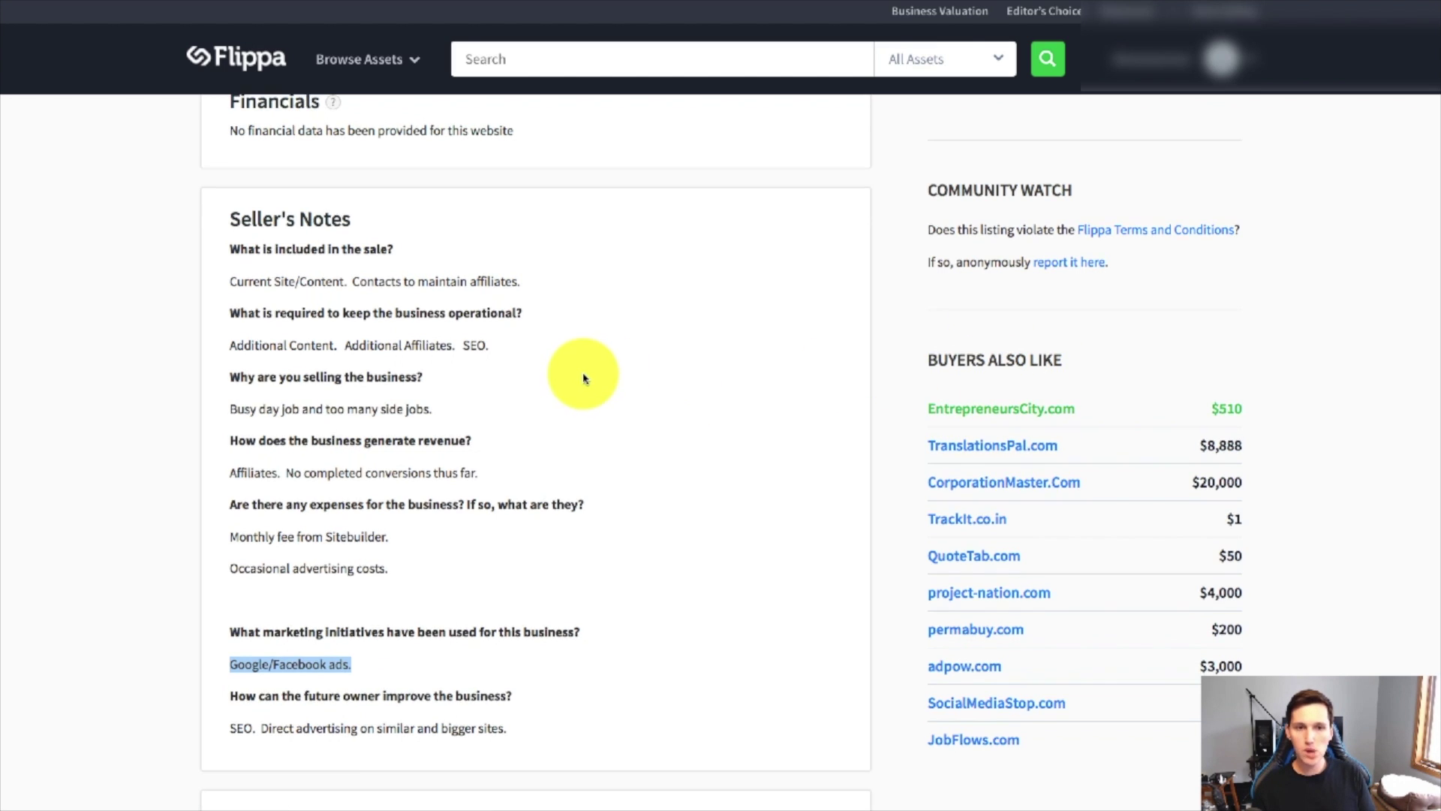
{"action": "scroll", "coordinate": [578, 376], "scroll_direction": "up", "scroll_amount": 10}
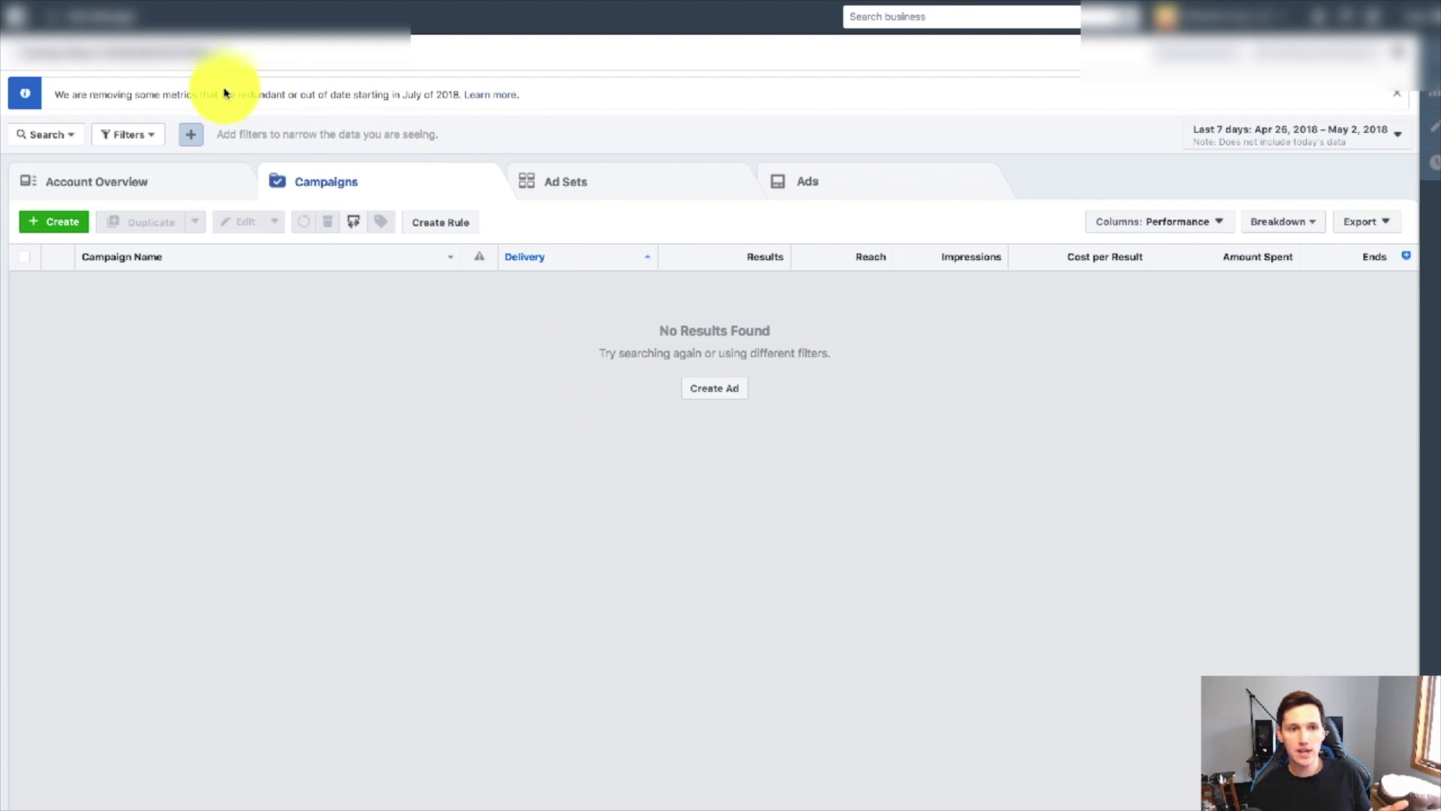
In Facebook Ads Manager, start a new ad campaign with the Conversions objective.
{"action": "left_click", "coordinate": [68, 19]}
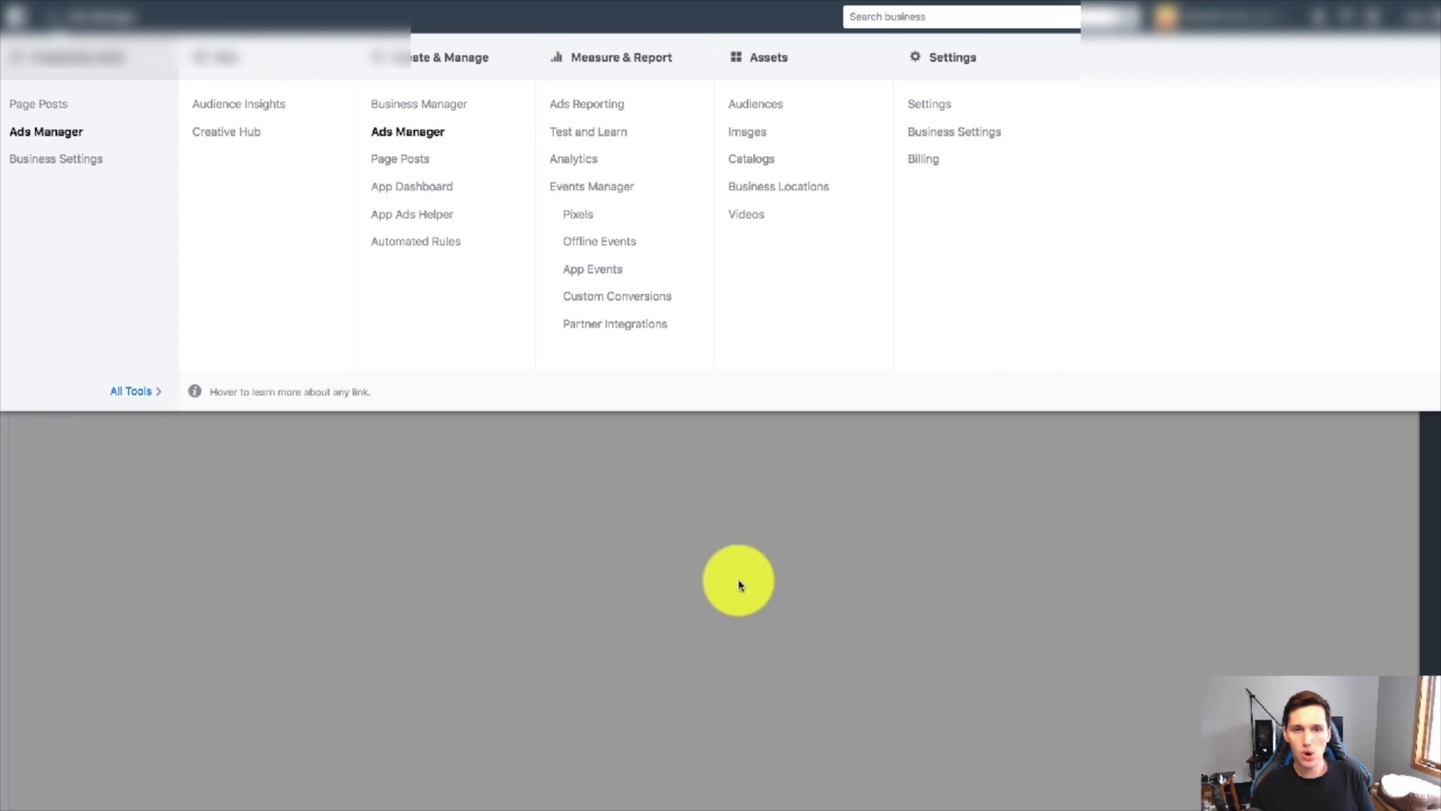
{"action": "left_click", "coordinate": [422, 471]}
{"action": "left_click", "coordinate": [740, 393]}
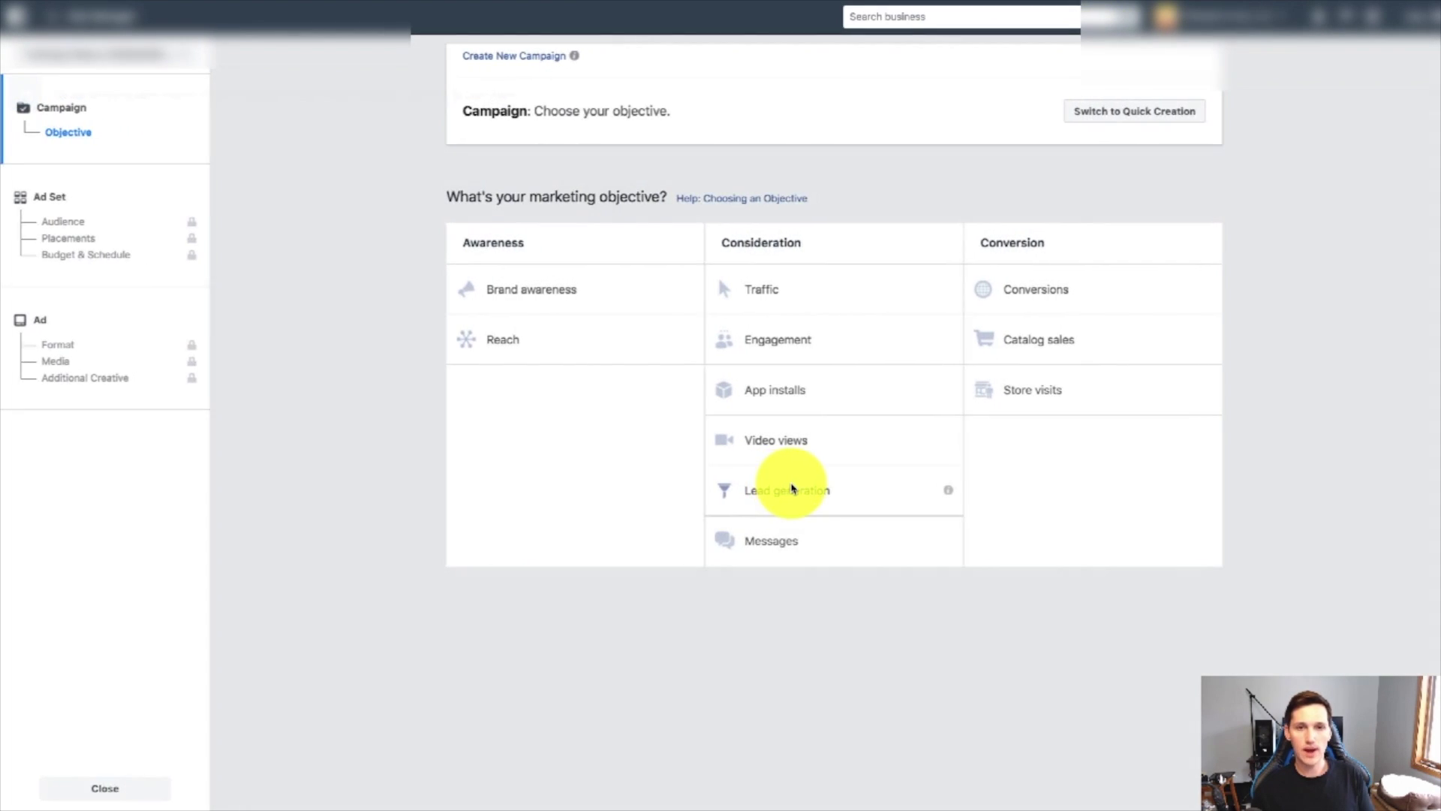
{"action": "left_click", "coordinate": [1024, 293]}
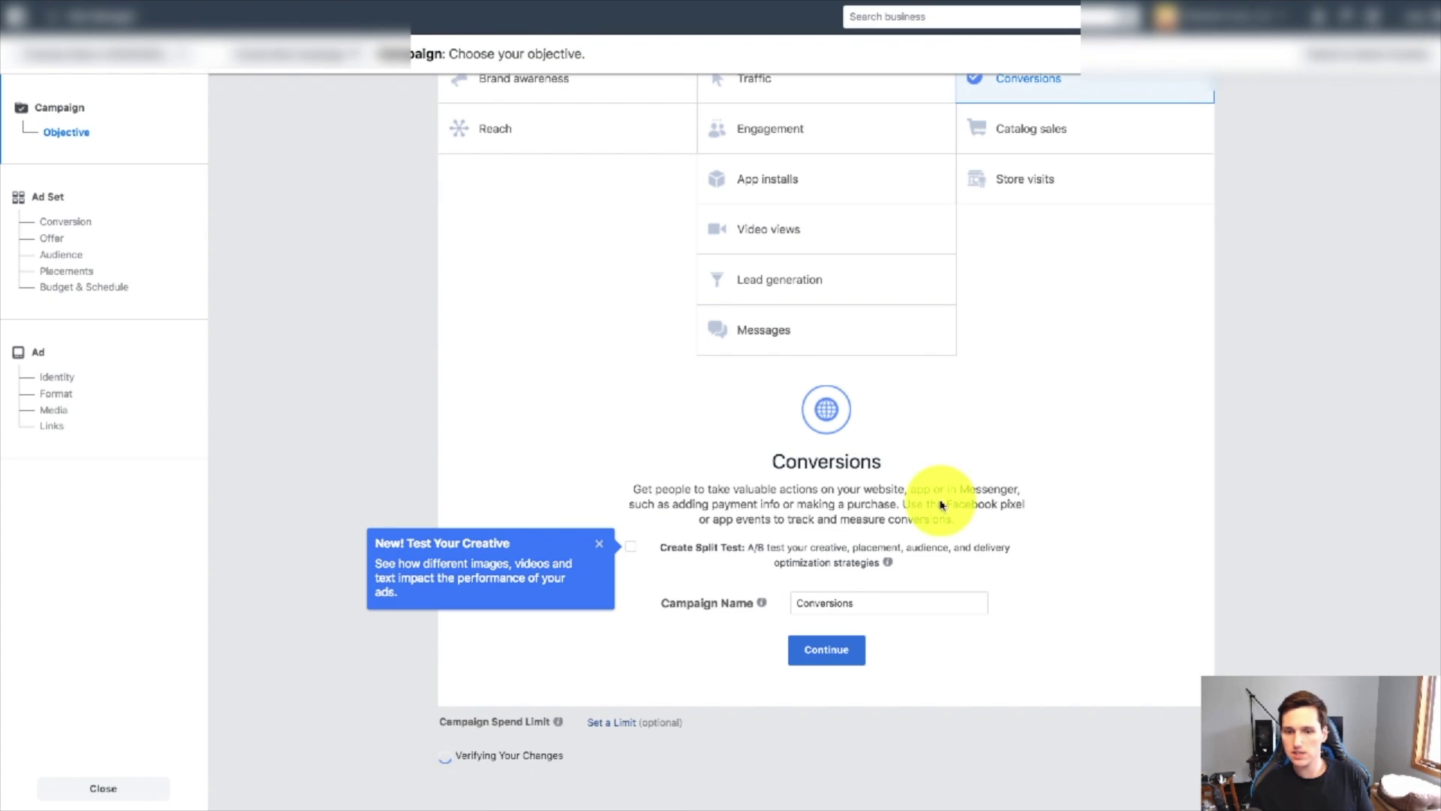
Name the campaign Flippa and continue to the ad set settings.
{"action": "double_click", "coordinate": [901, 605]}
{"action": "type", "text": "Flippe"}
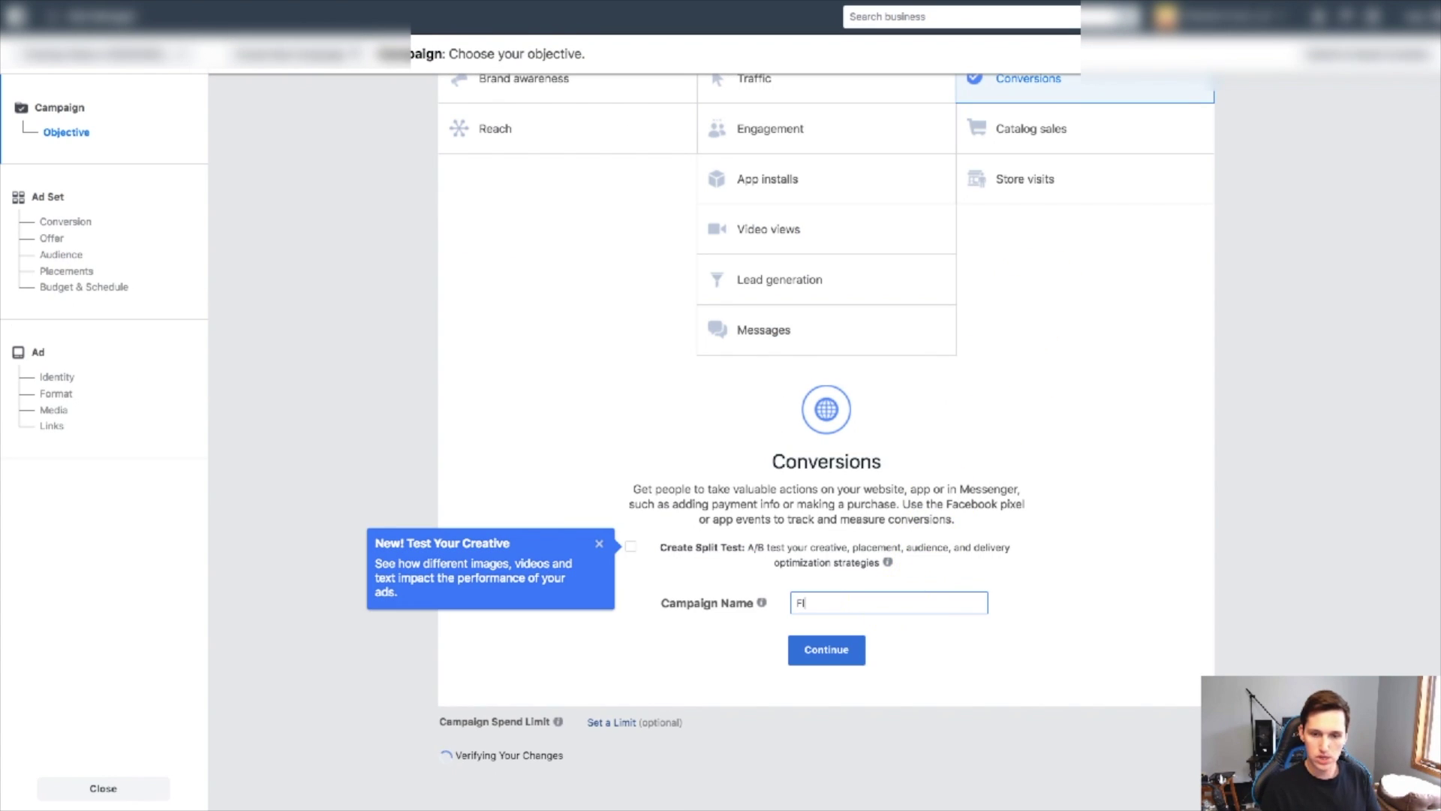
{"action": "left_click", "coordinate": [815, 672]}
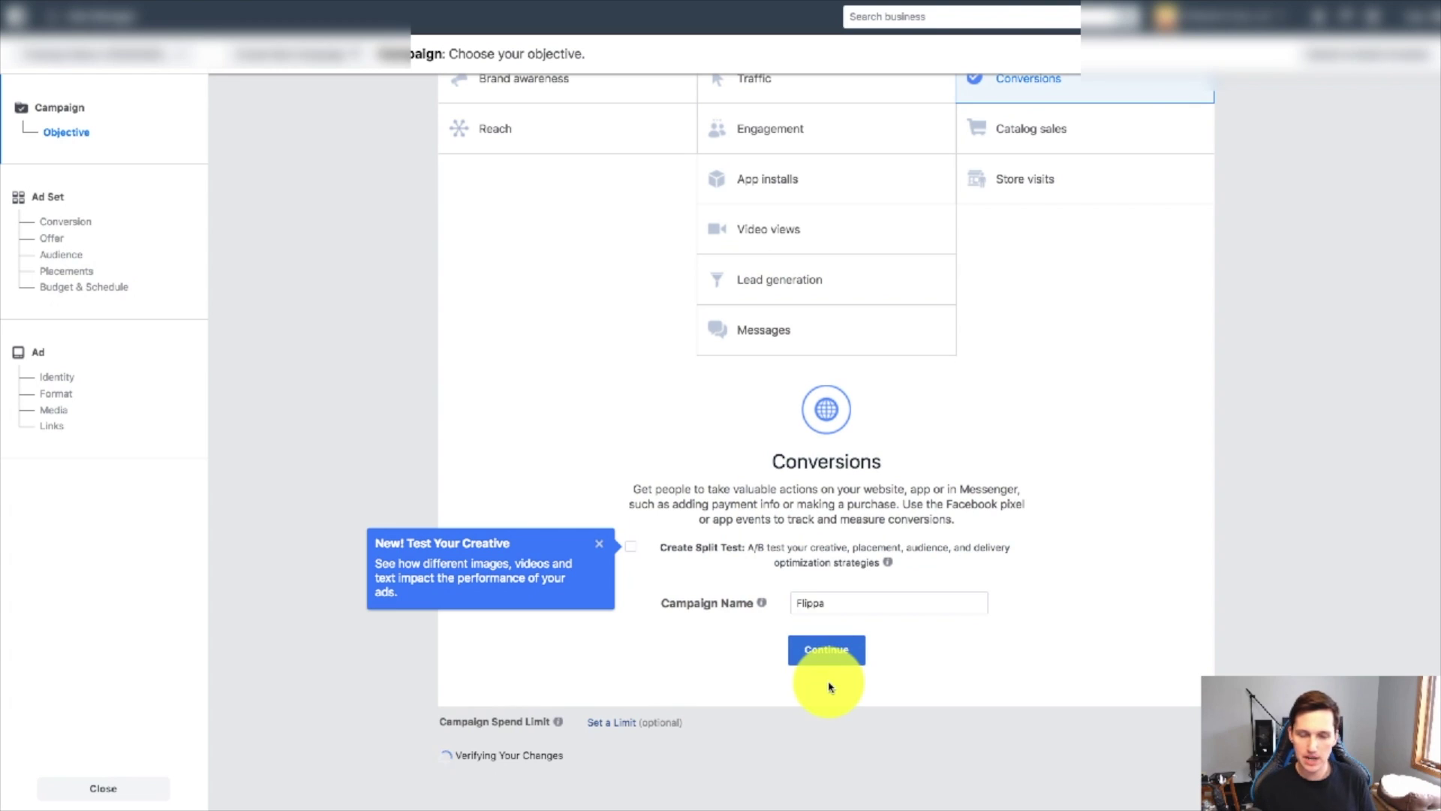
Replace United States with the country India as the audience's target location.
{"action": "scroll", "coordinate": [743, 441], "scroll_direction": "down", "scroll_amount": 2}
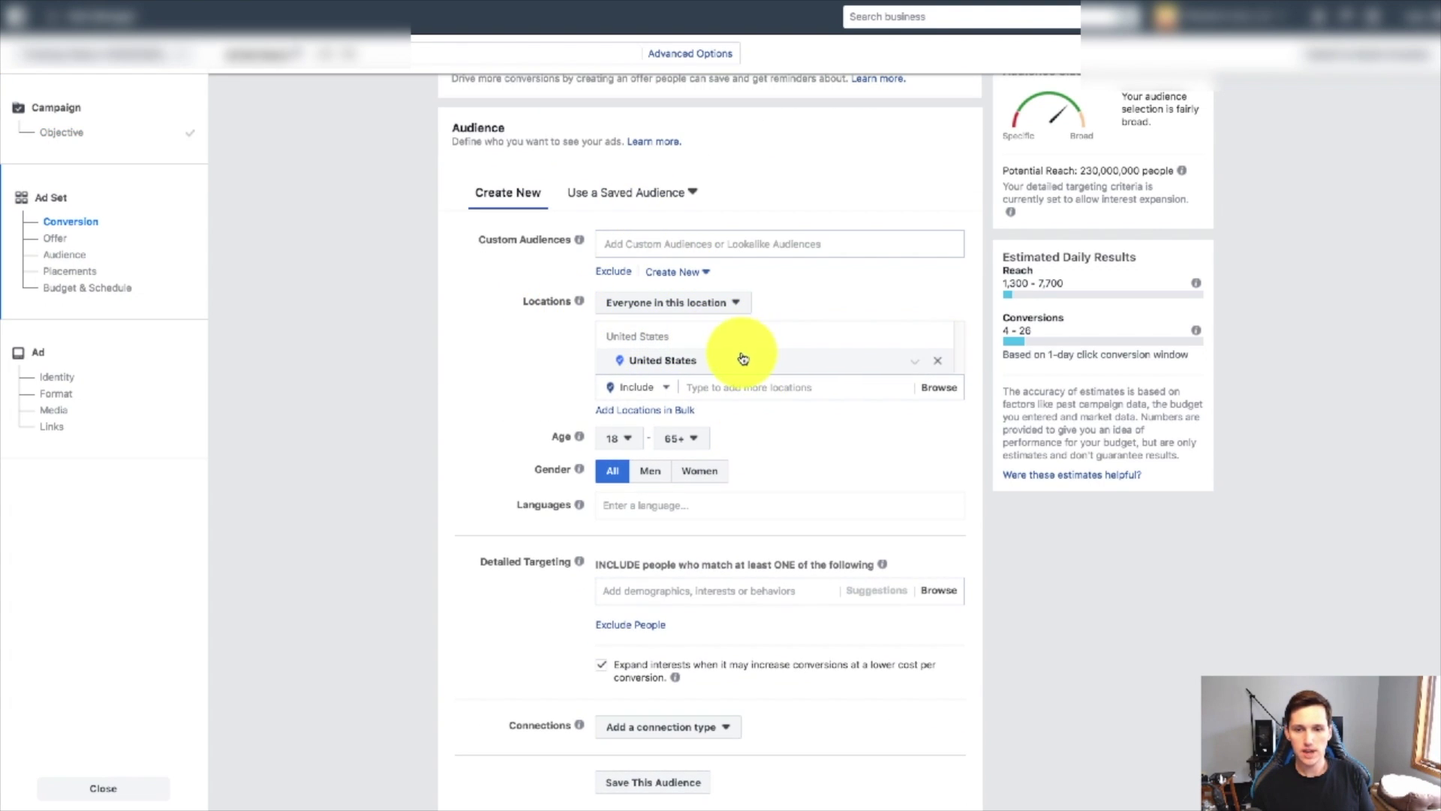
{"action": "left_click", "coordinate": [938, 340]}
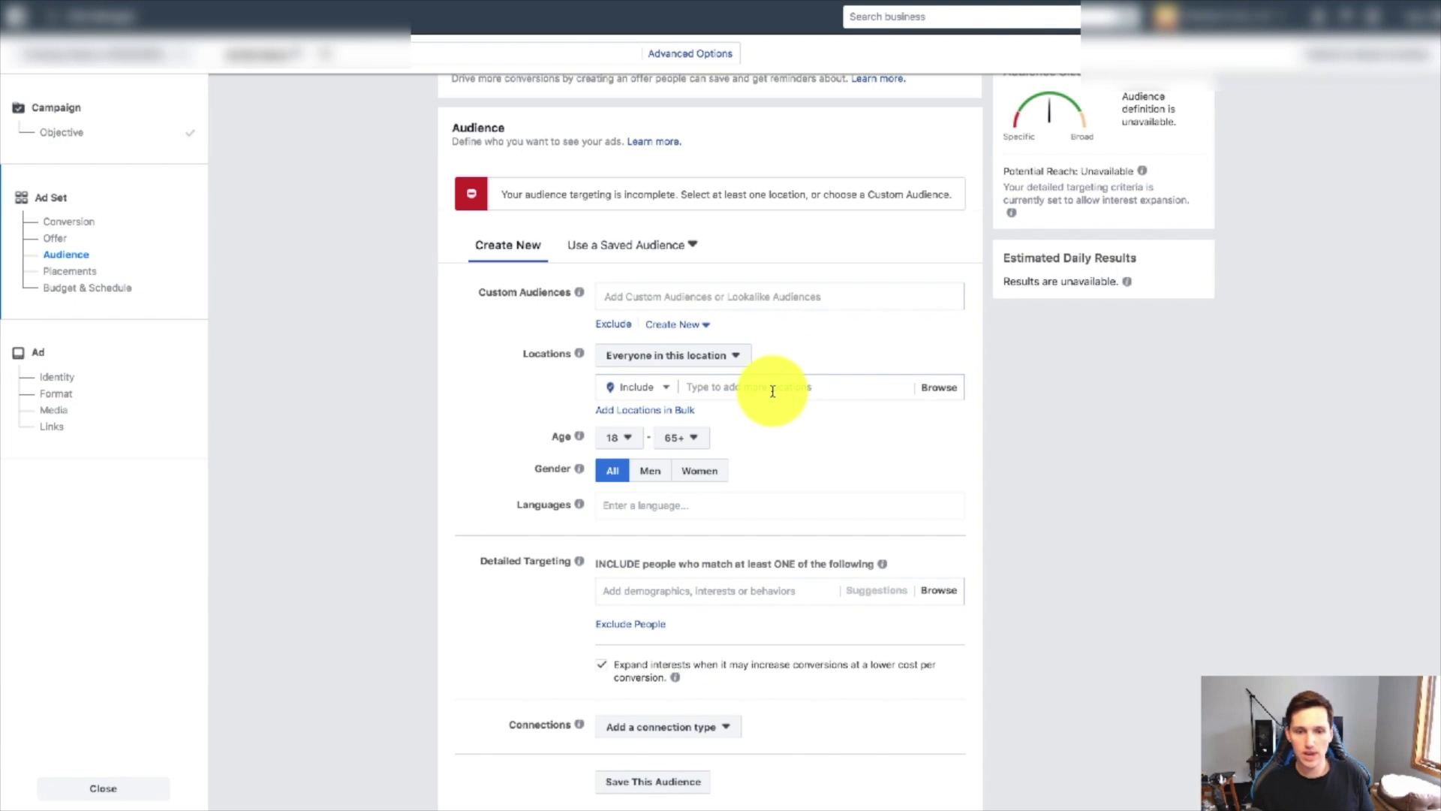
{"action": "left_click", "coordinate": [772, 389]}
{"action": "type", "text": "india"}
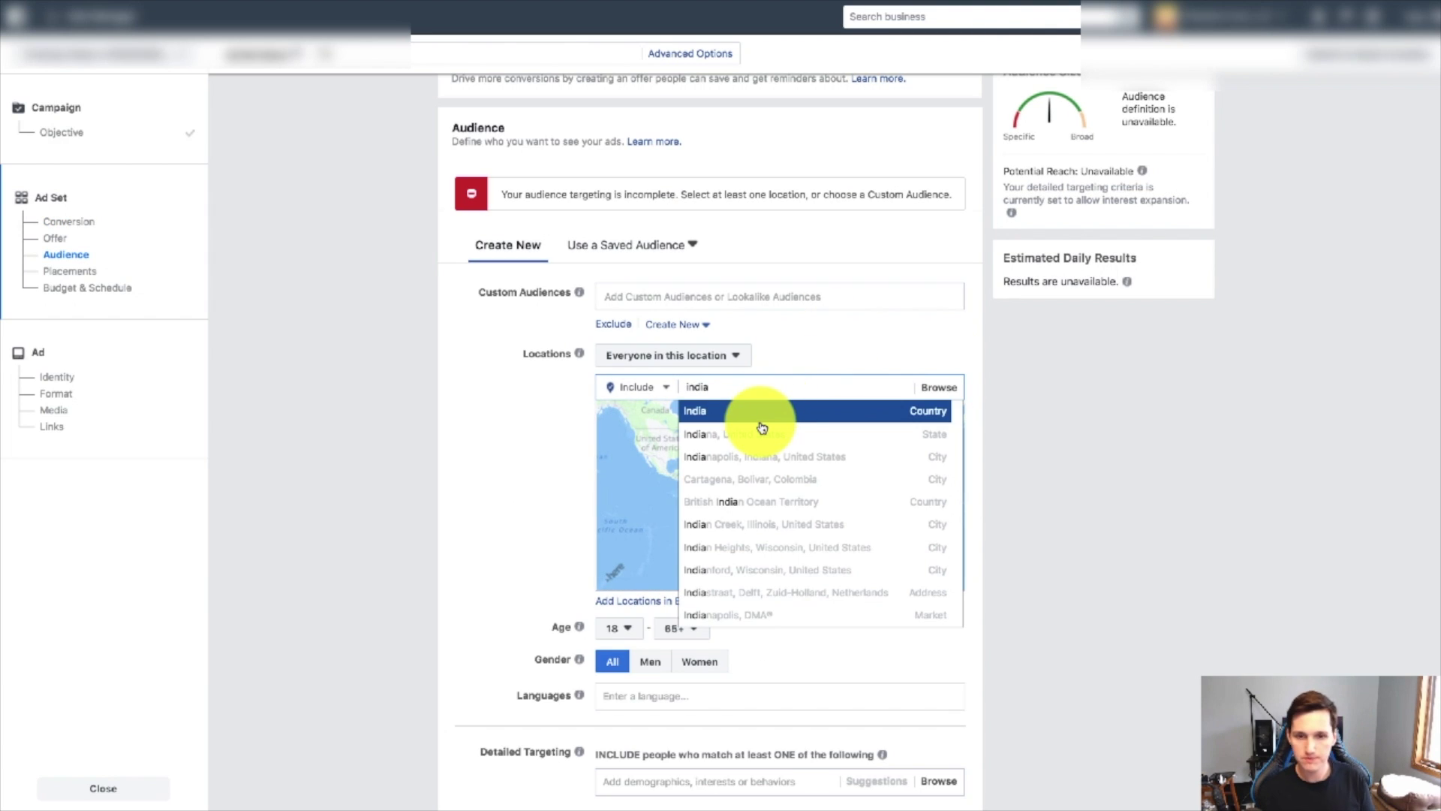
{"action": "key", "text": "Return"}
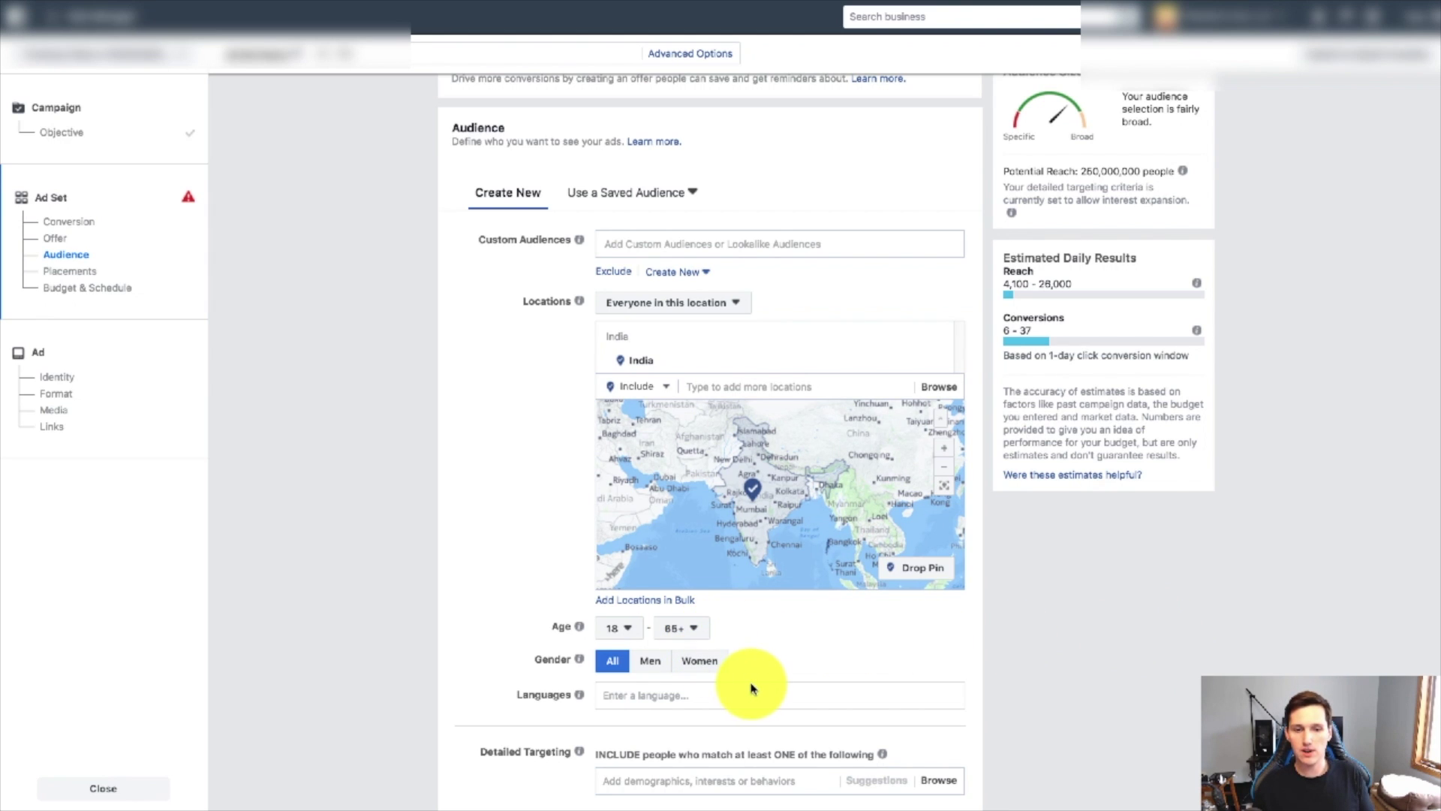
Limit the ad set's placement device types to Mobile Only.
{"action": "scroll", "coordinate": [752, 684], "scroll_direction": "down", "scroll_amount": 1}
{"action": "scroll", "coordinate": [752, 684], "scroll_direction": "down", "scroll_amount": 10}
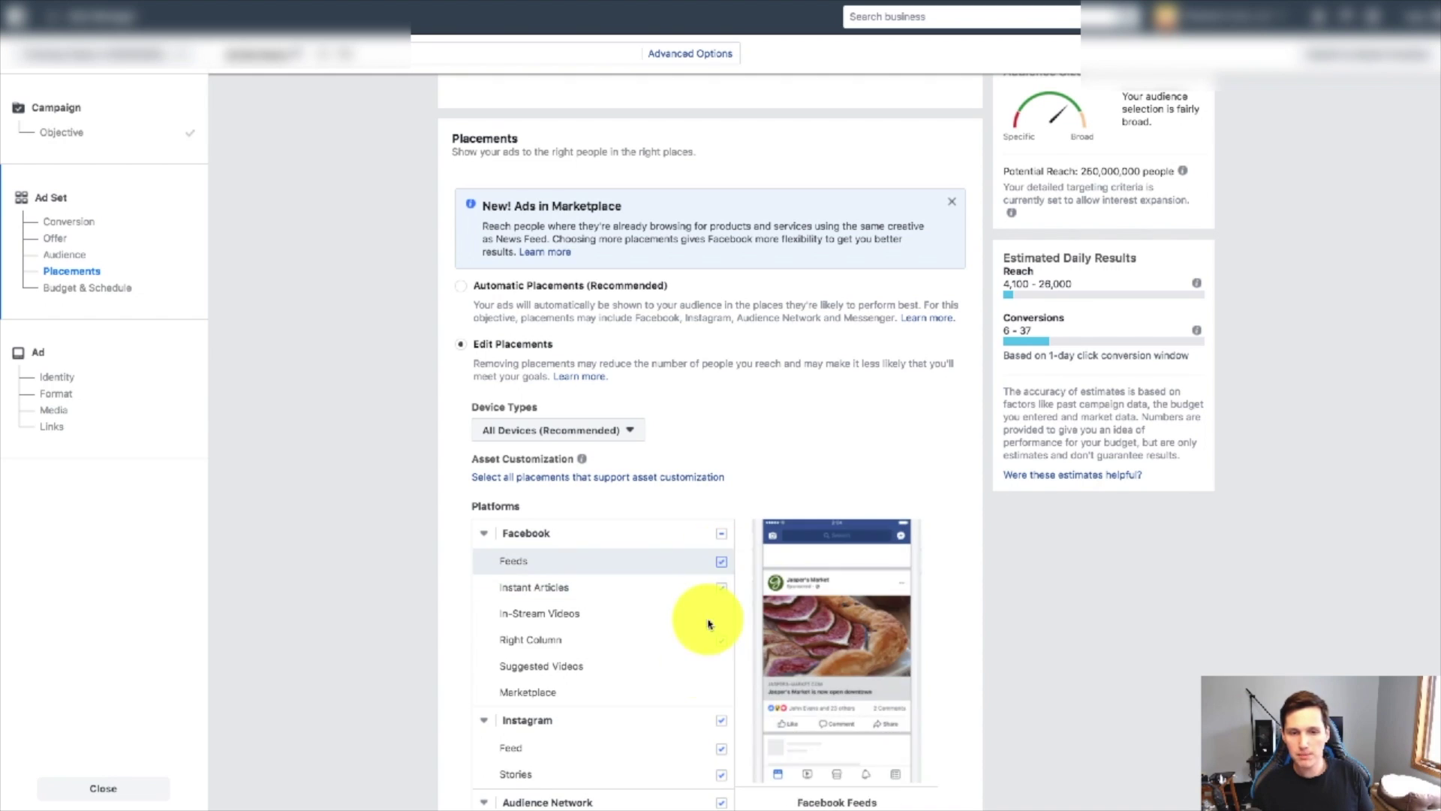
{"action": "left_click", "coordinate": [610, 430]}
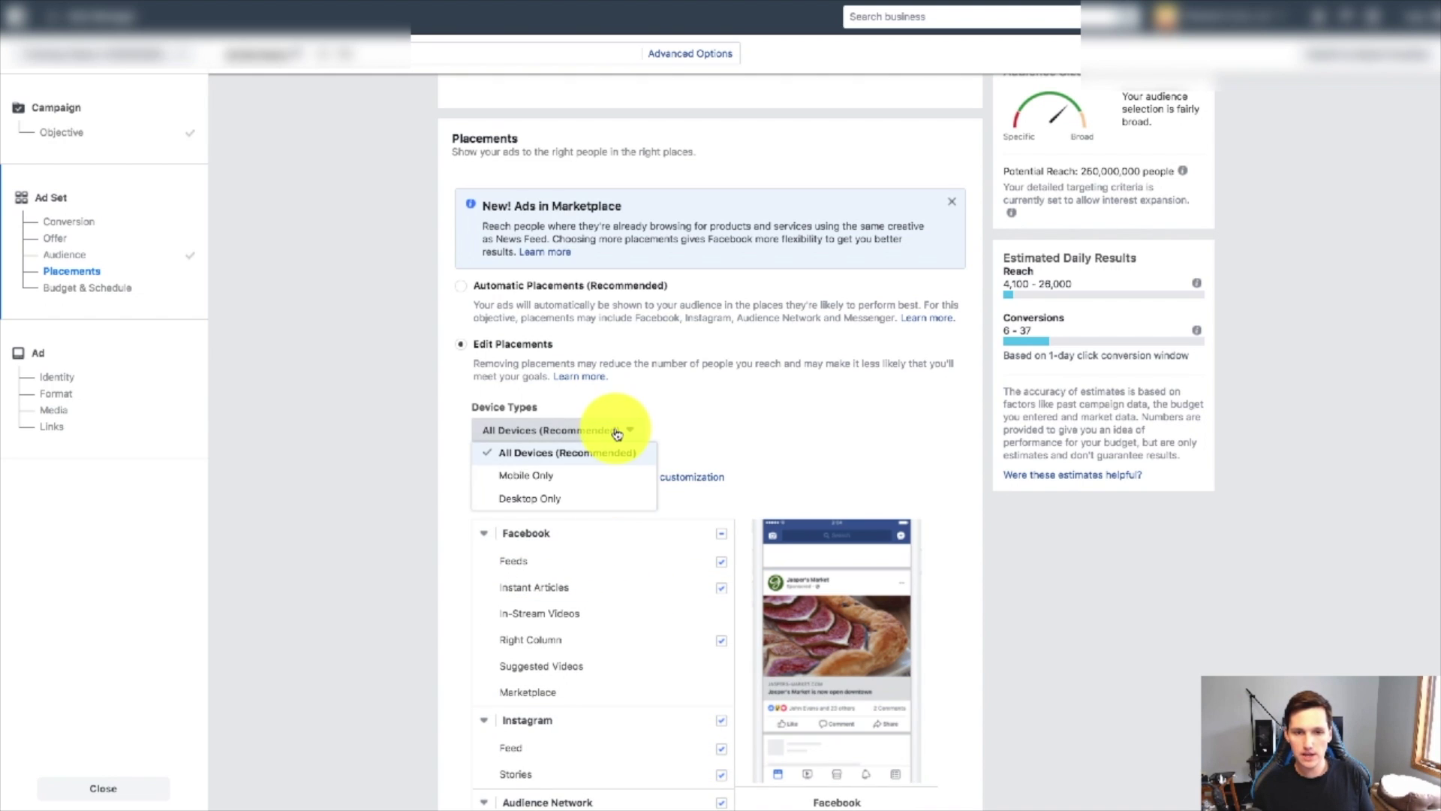
{"action": "left_click", "coordinate": [569, 477]}
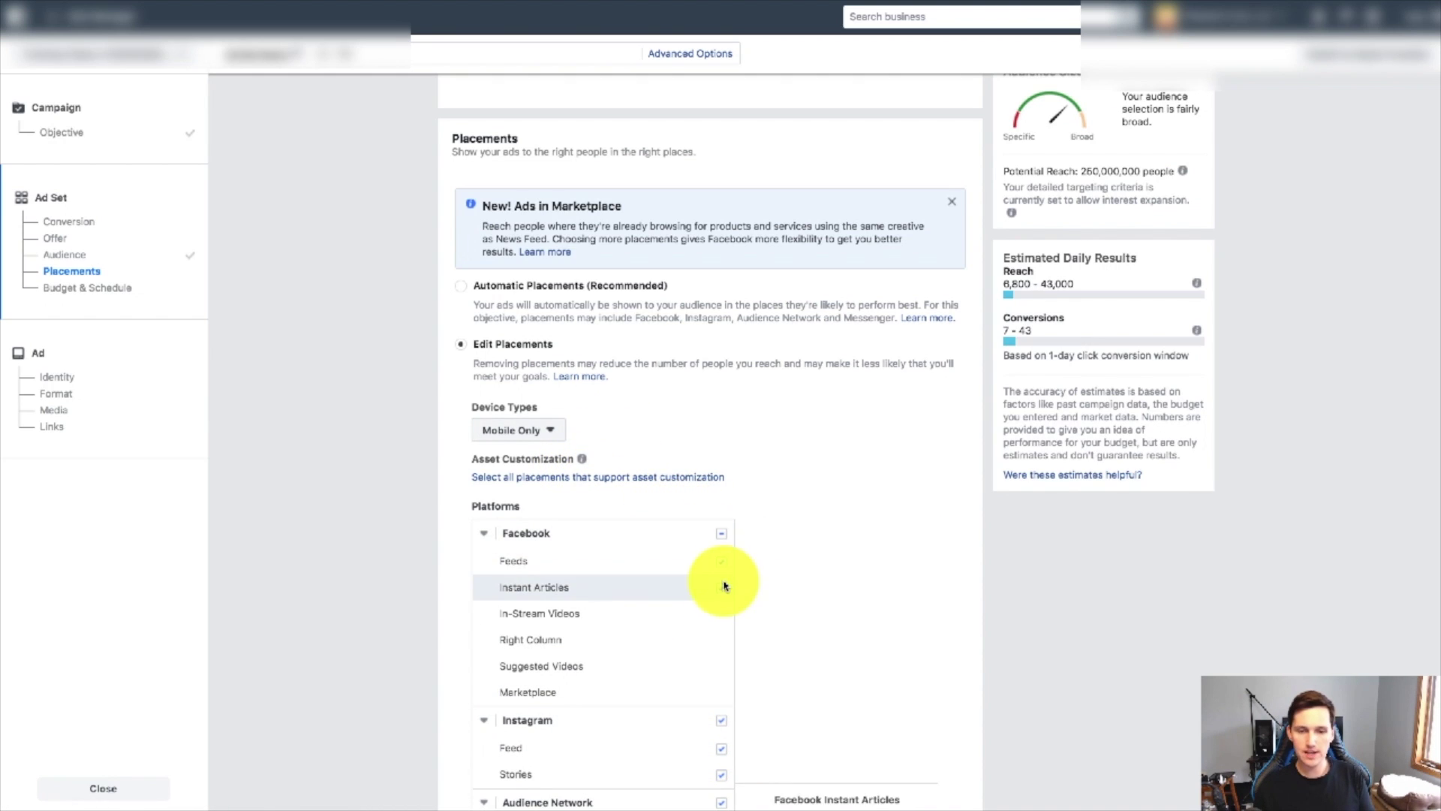
Exclude Instagram, Audience Network, Messenger and Facebook Instant Articles from the placements, keeping only Facebook Feeds.
{"action": "left_click", "coordinate": [721, 719]}
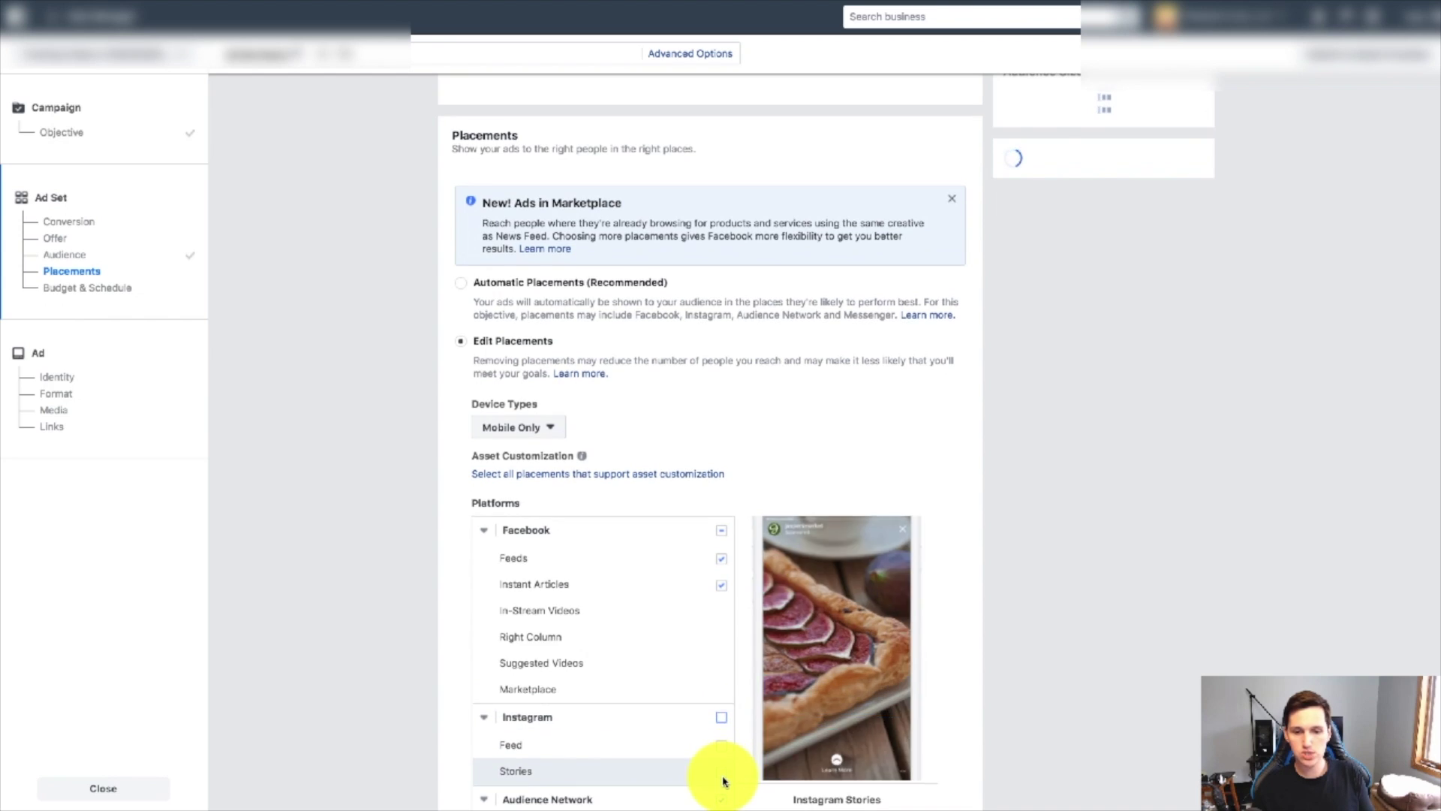
{"action": "scroll", "coordinate": [725, 774], "scroll_direction": "down", "scroll_amount": 1}
{"action": "left_click", "coordinate": [722, 776]}
{"action": "scroll", "coordinate": [722, 751], "scroll_direction": "down", "scroll_amount": 5}
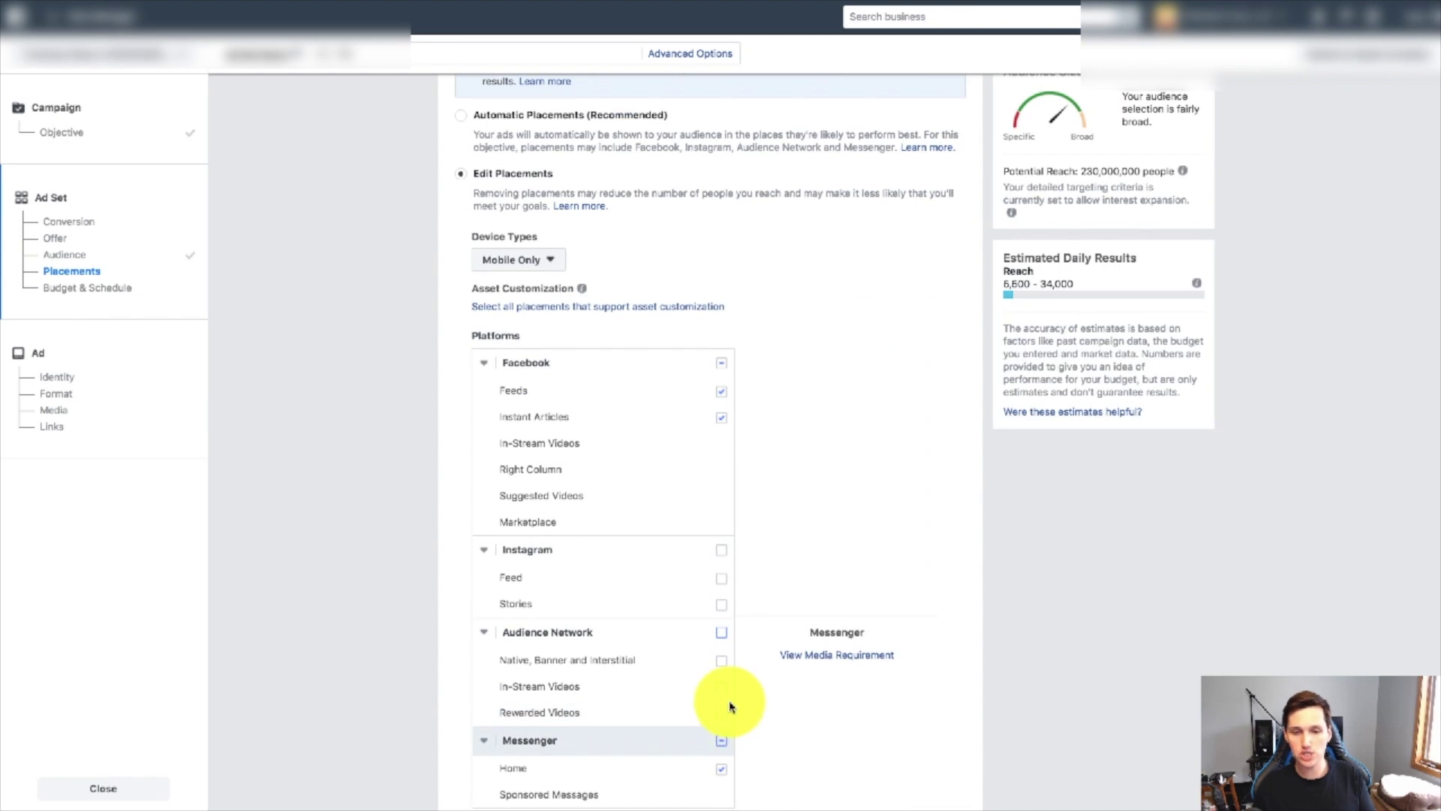
{"action": "left_click", "coordinate": [722, 740]}
{"action": "scroll", "coordinate": [691, 676], "scroll_direction": "down", "scroll_amount": 5}
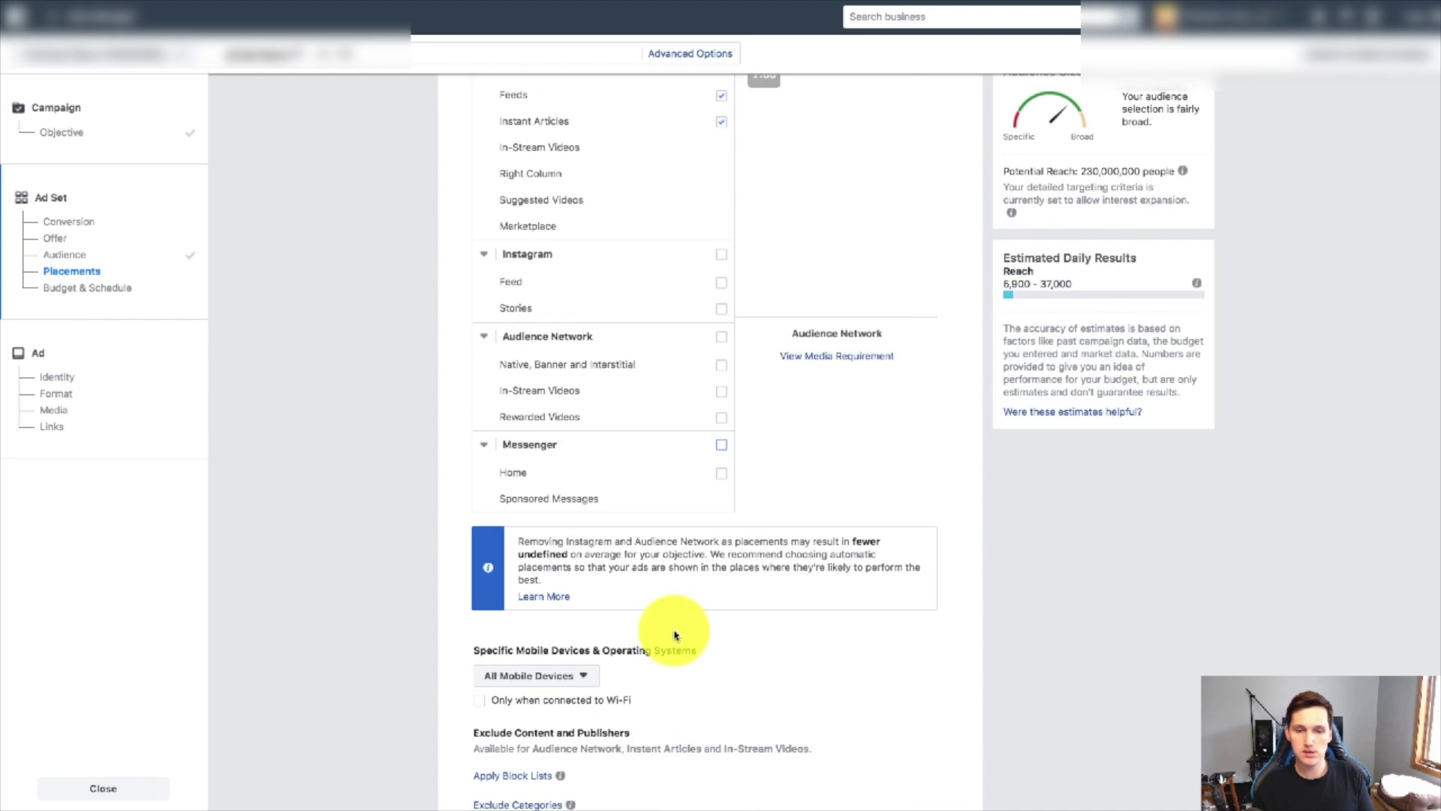
{"action": "scroll", "coordinate": [668, 634], "scroll_direction": "up", "scroll_amount": 8}
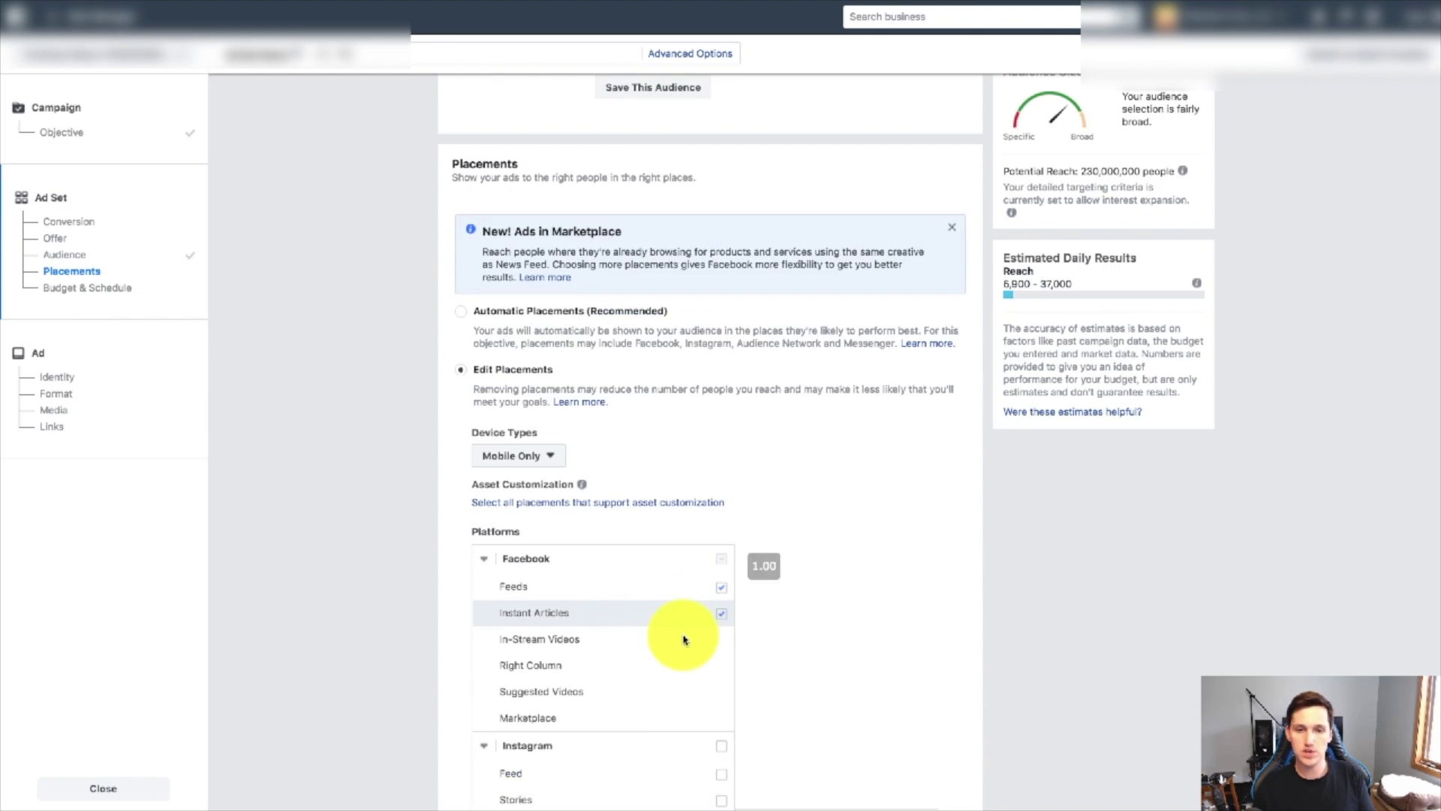
{"action": "left_click", "coordinate": [720, 614]}
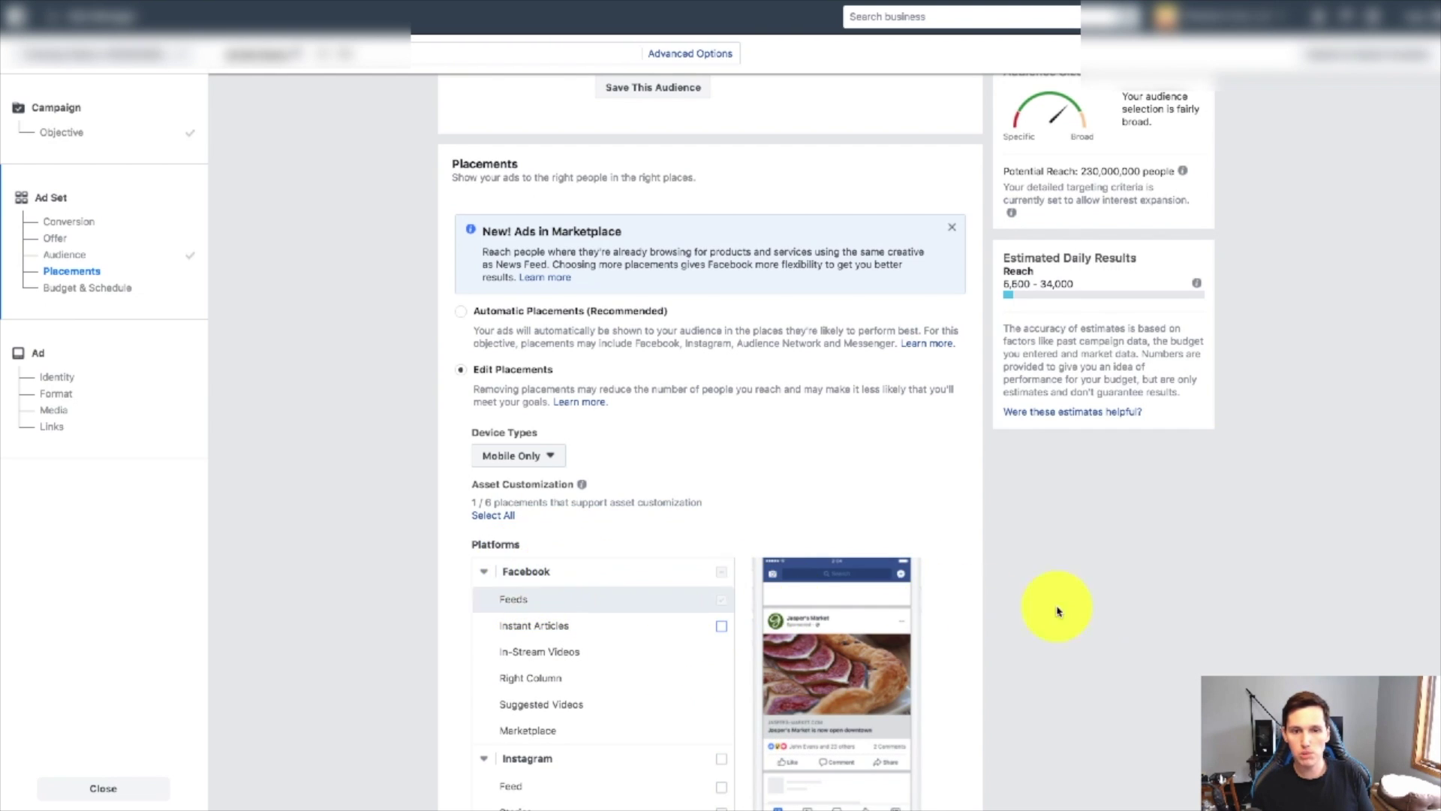
Set the ad set's daily budget to $5.00 and continue to the ad setup.
{"action": "scroll", "coordinate": [1073, 606], "scroll_direction": "down", "scroll_amount": 4}
{"action": "scroll", "coordinate": [830, 660], "scroll_direction": "down", "scroll_amount": 7}
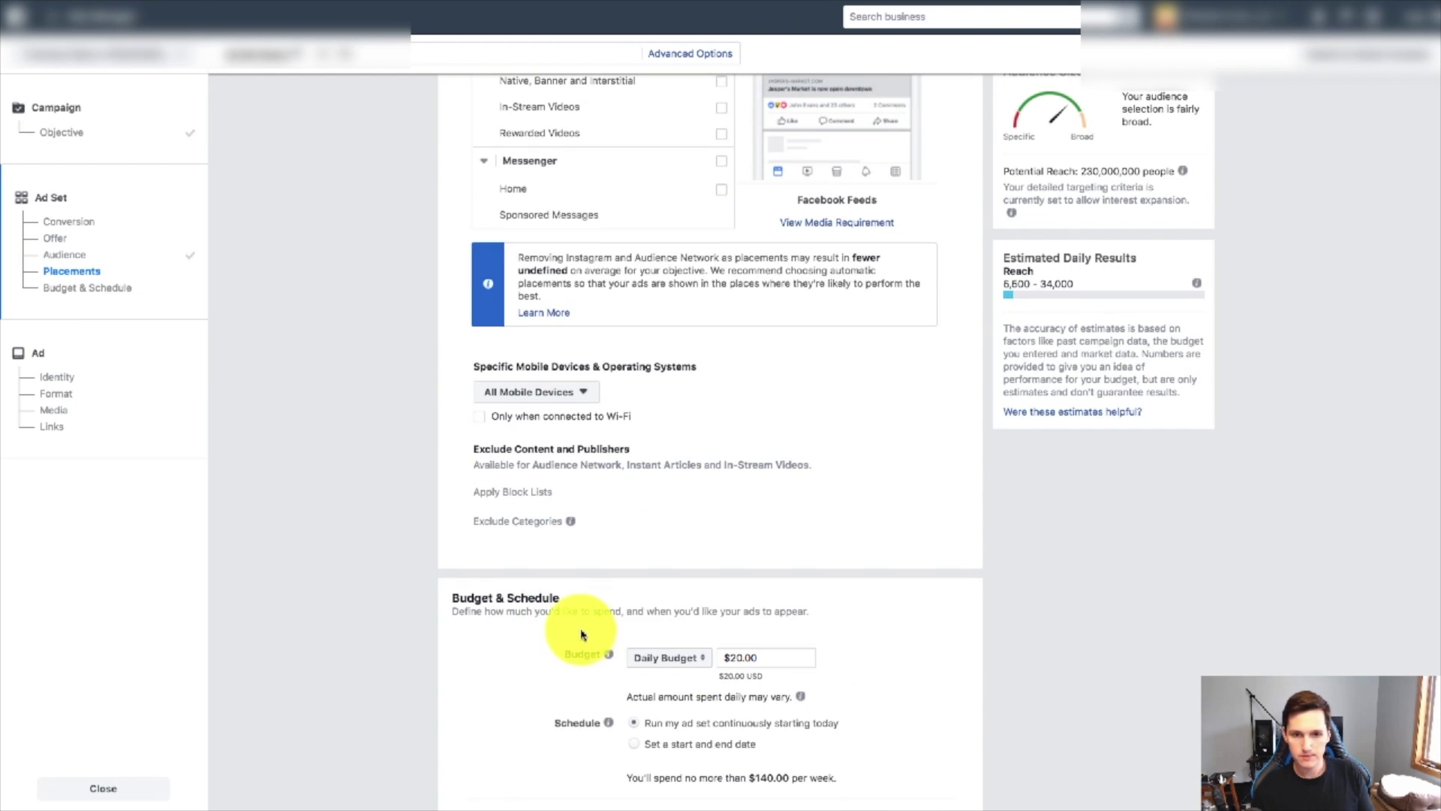
{"action": "triple_click", "coordinate": [807, 555]}
{"action": "type", "text": "5"}
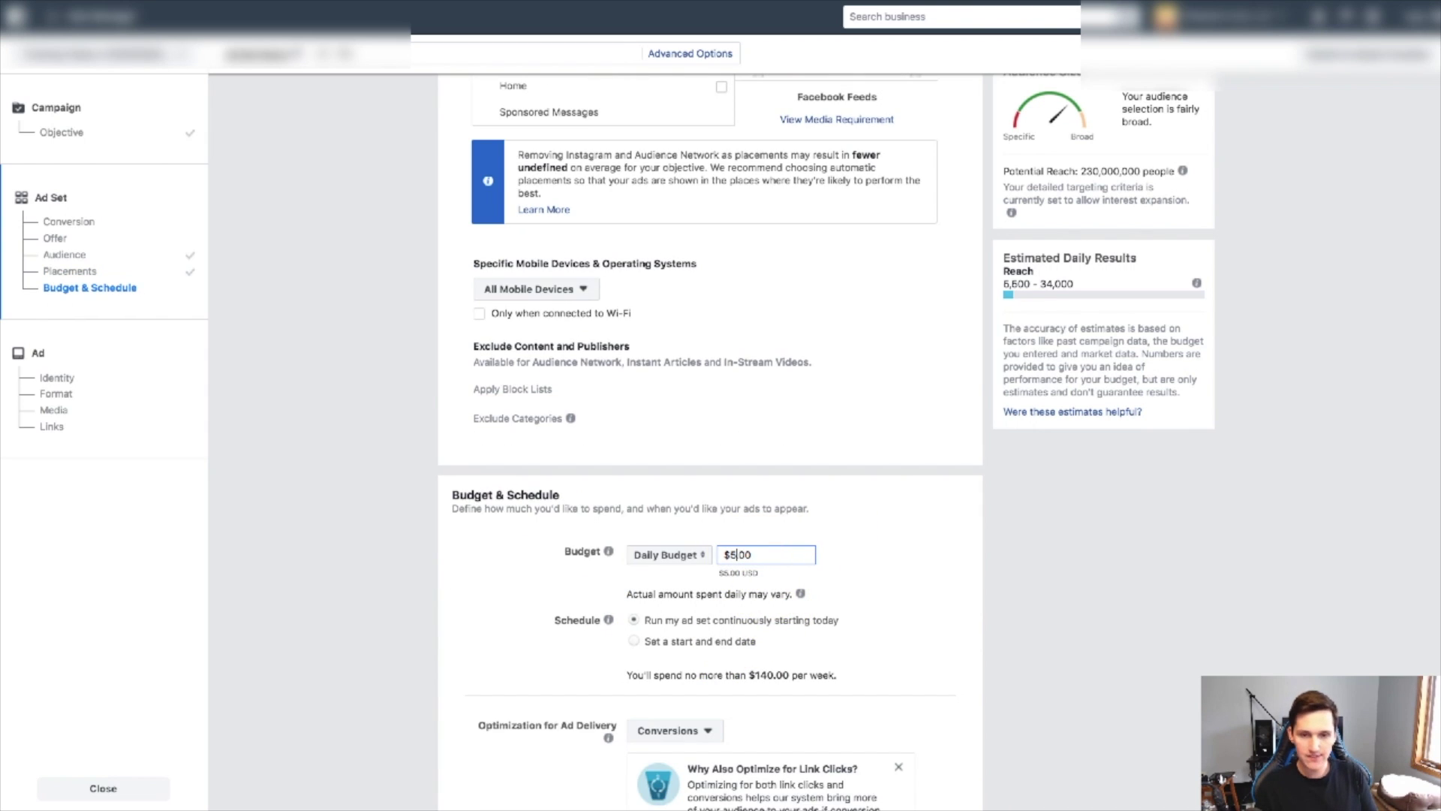
{"action": "scroll", "coordinate": [1103, 573], "scroll_direction": "down", "scroll_amount": 8}
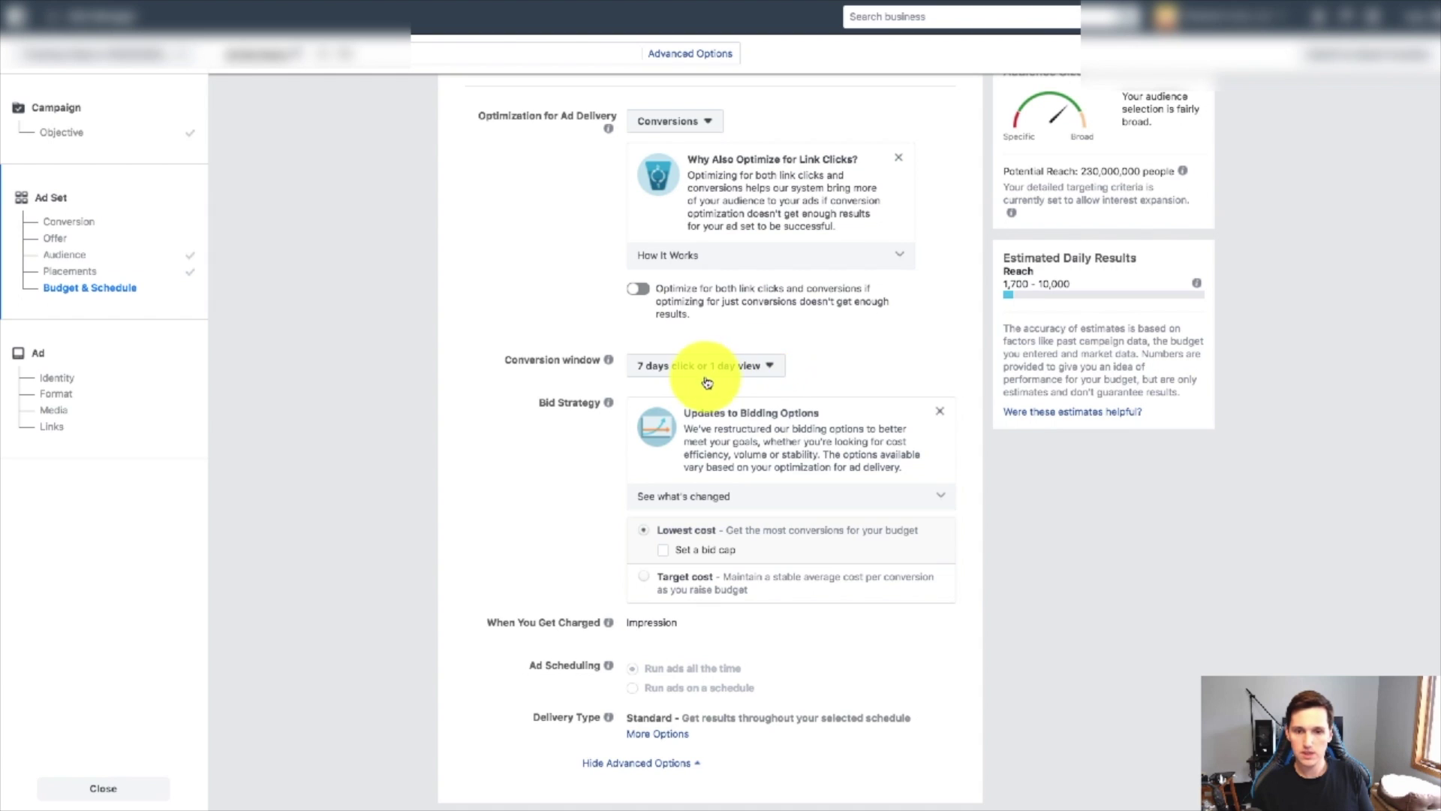
{"action": "left_click", "coordinate": [950, 785]}
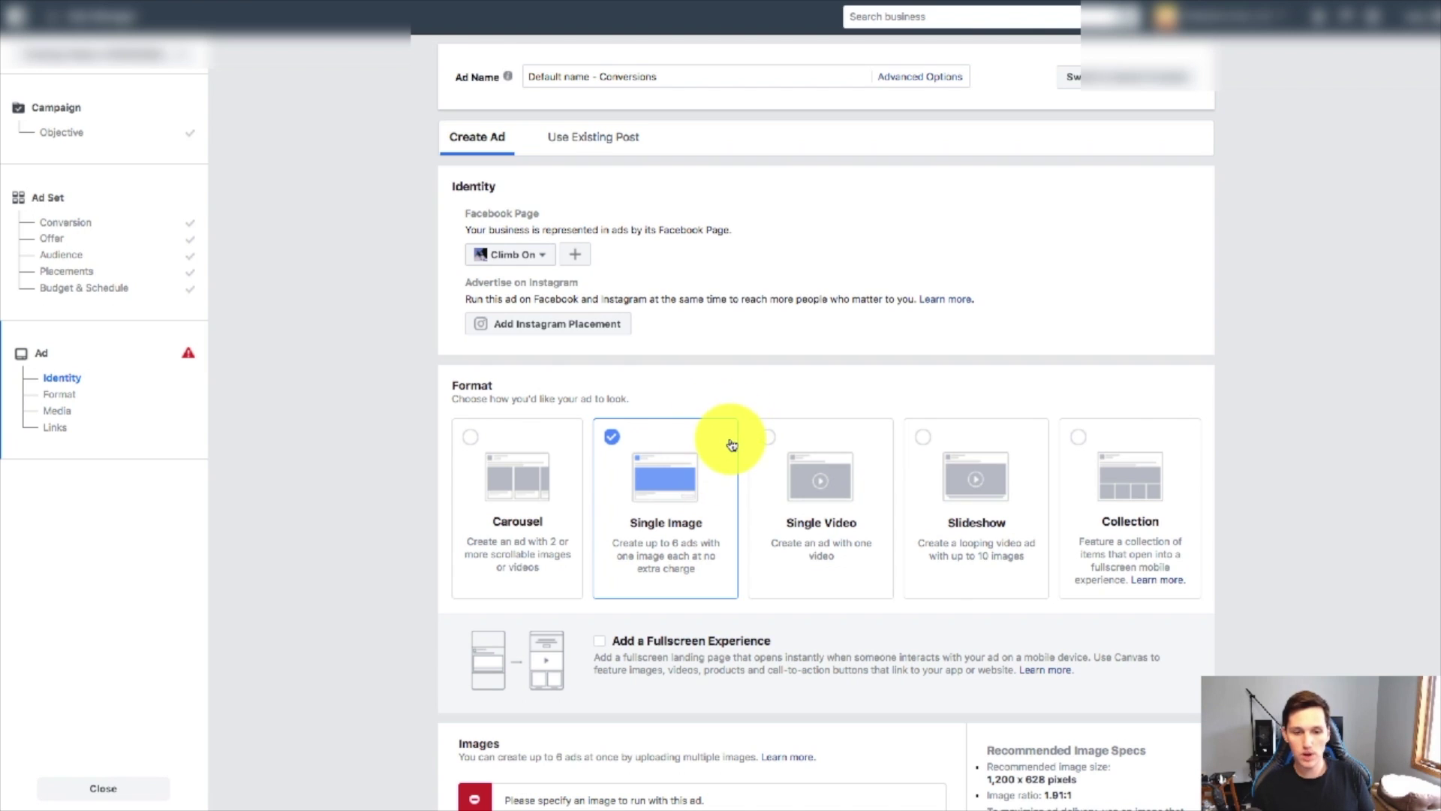
Search the free stock images for "funny" and add the wide-eyed, open-mouthed tabby cat picture to the ad.
{"action": "scroll", "coordinate": [734, 444], "scroll_direction": "down", "scroll_amount": 2}
{"action": "scroll", "coordinate": [733, 444], "scroll_direction": "down", "scroll_amount": 4}
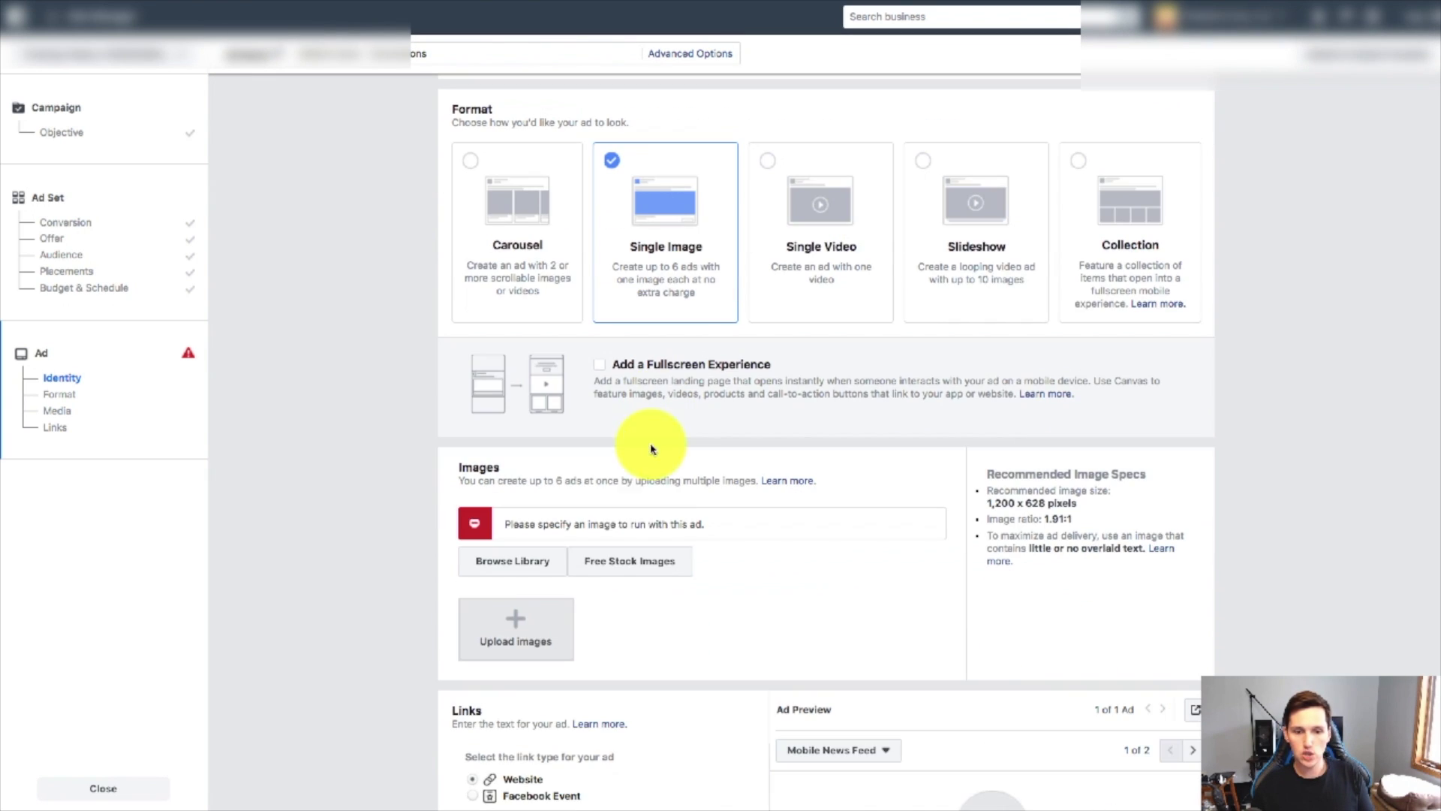
{"action": "left_click", "coordinate": [619, 567]}
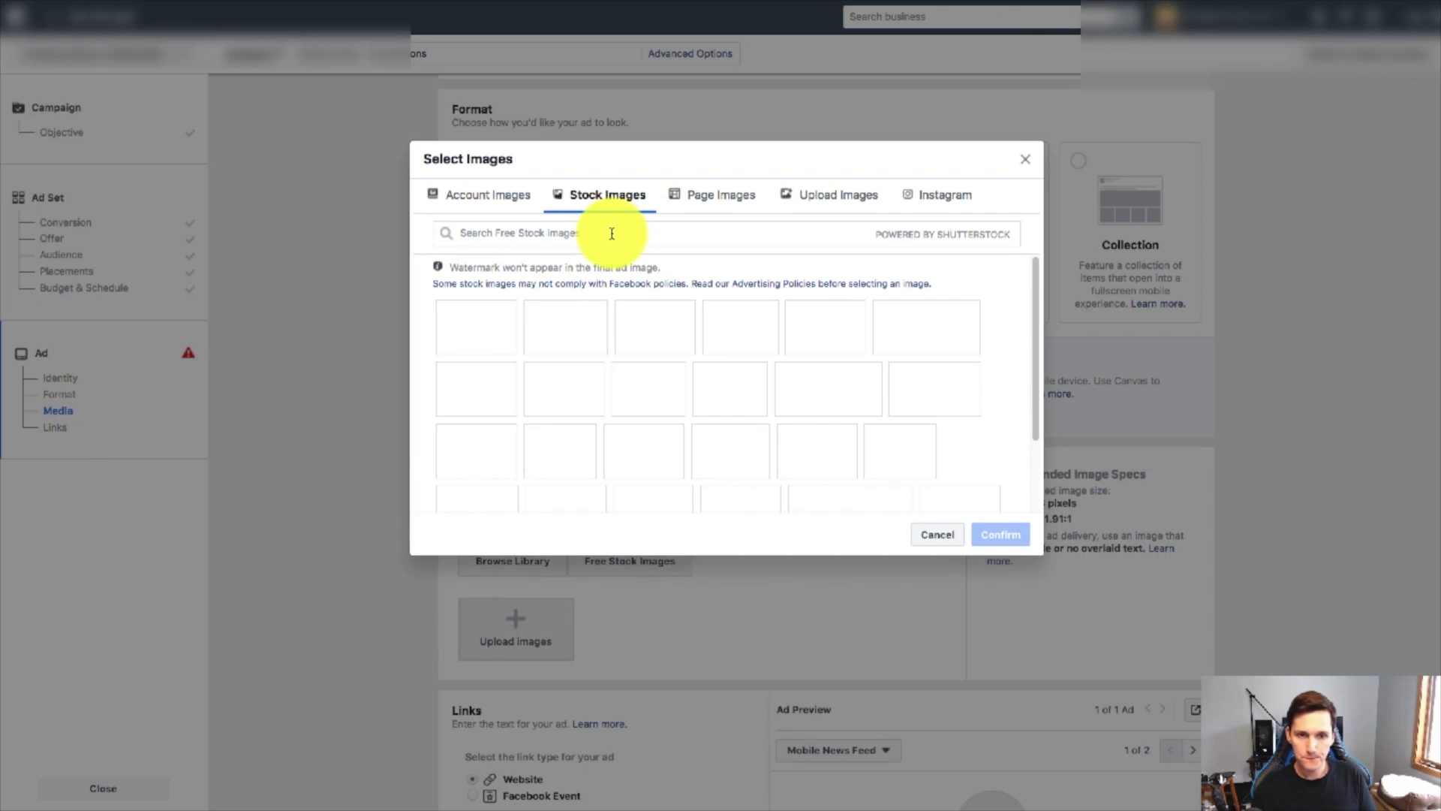
{"action": "type", "text": "funny"}
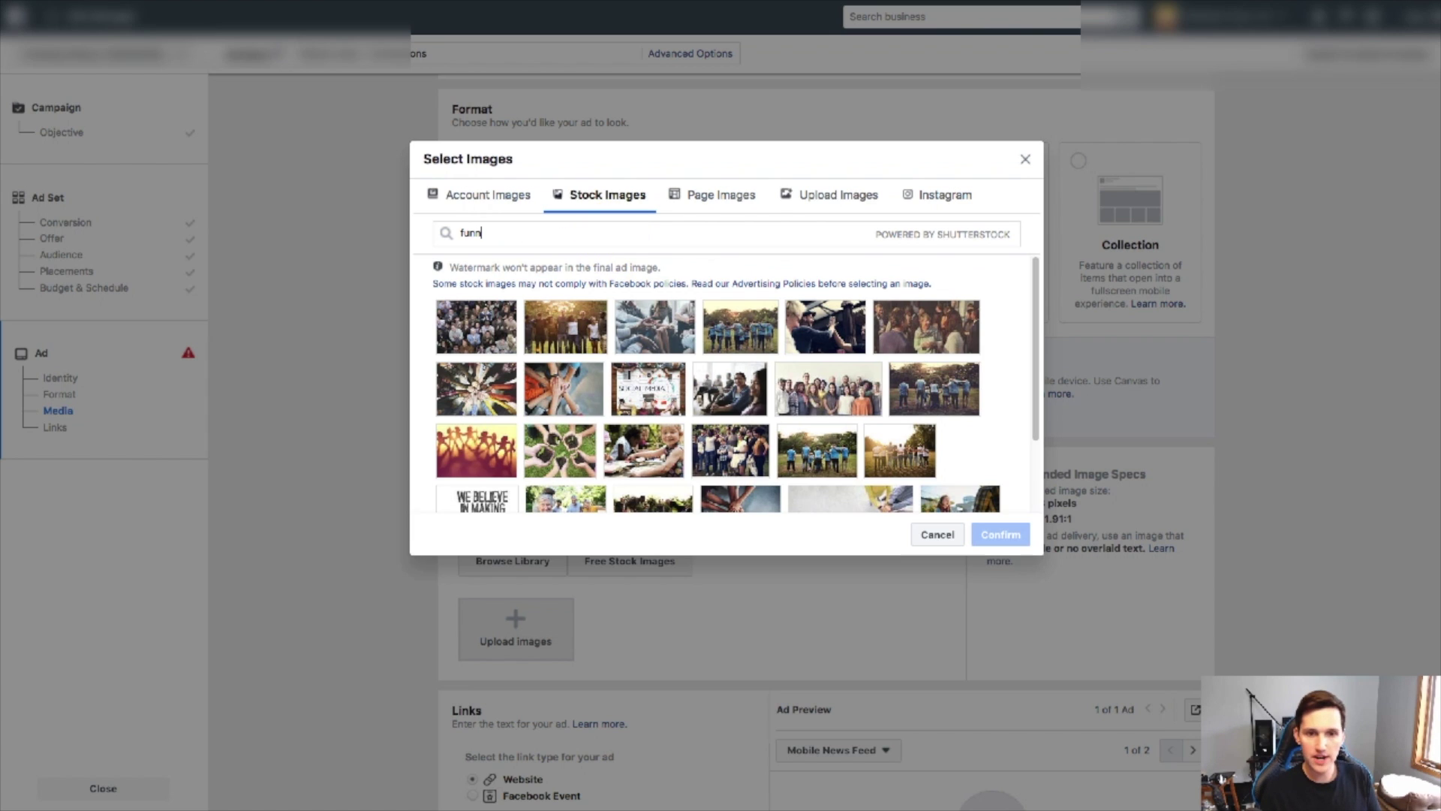
{"action": "mouse_move", "coordinate": [776, 428]}
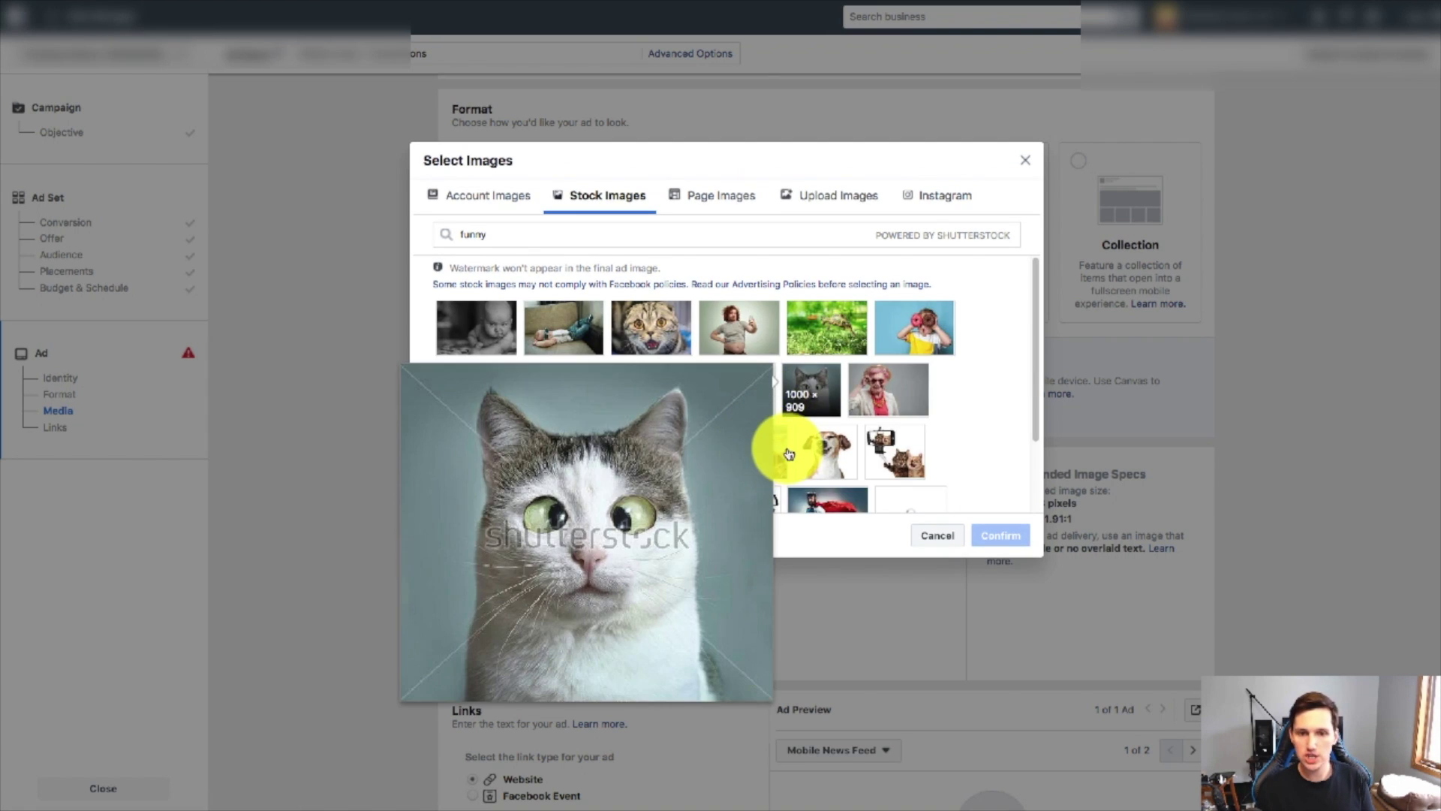
{"action": "left_click", "coordinate": [647, 328]}
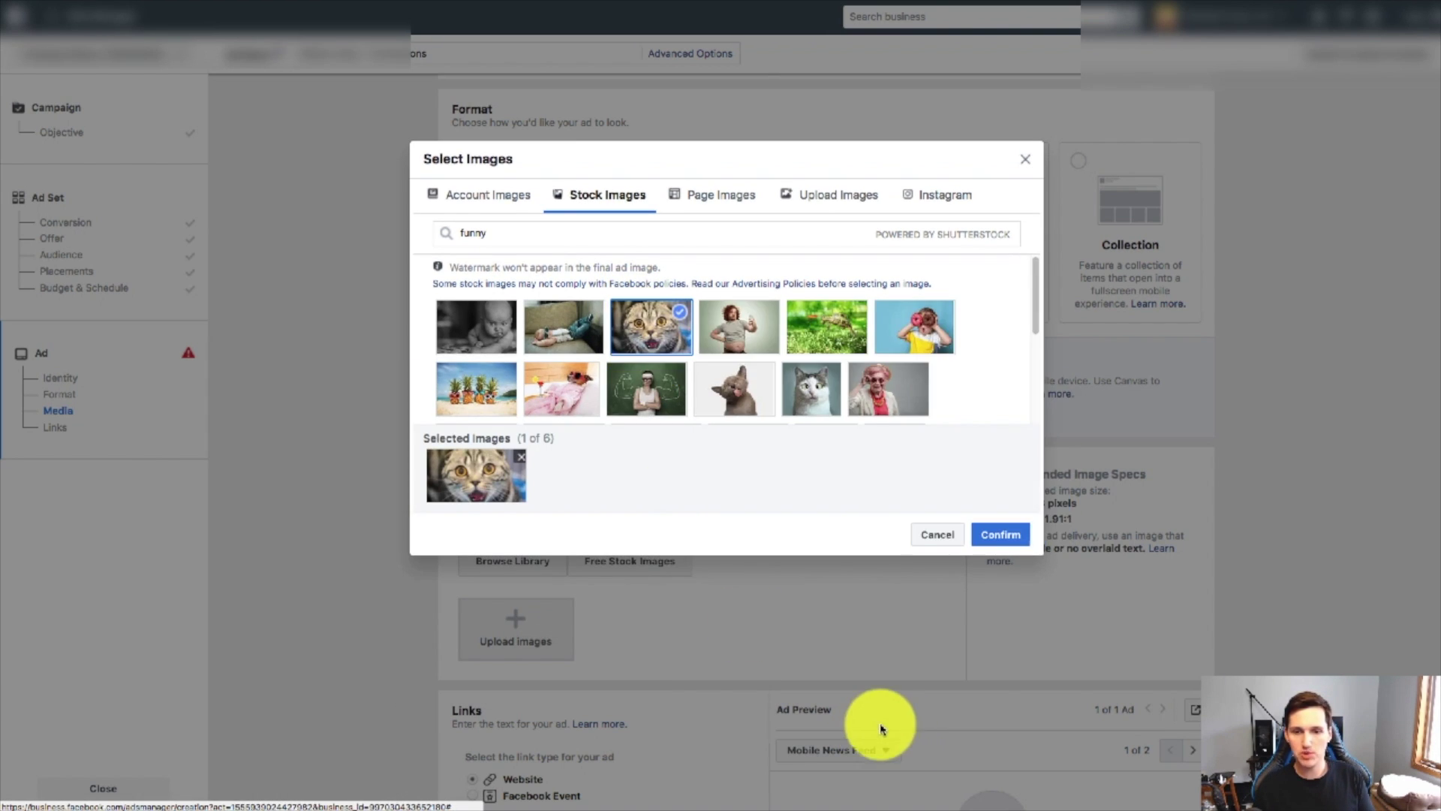
{"action": "left_click", "coordinate": [1002, 533]}
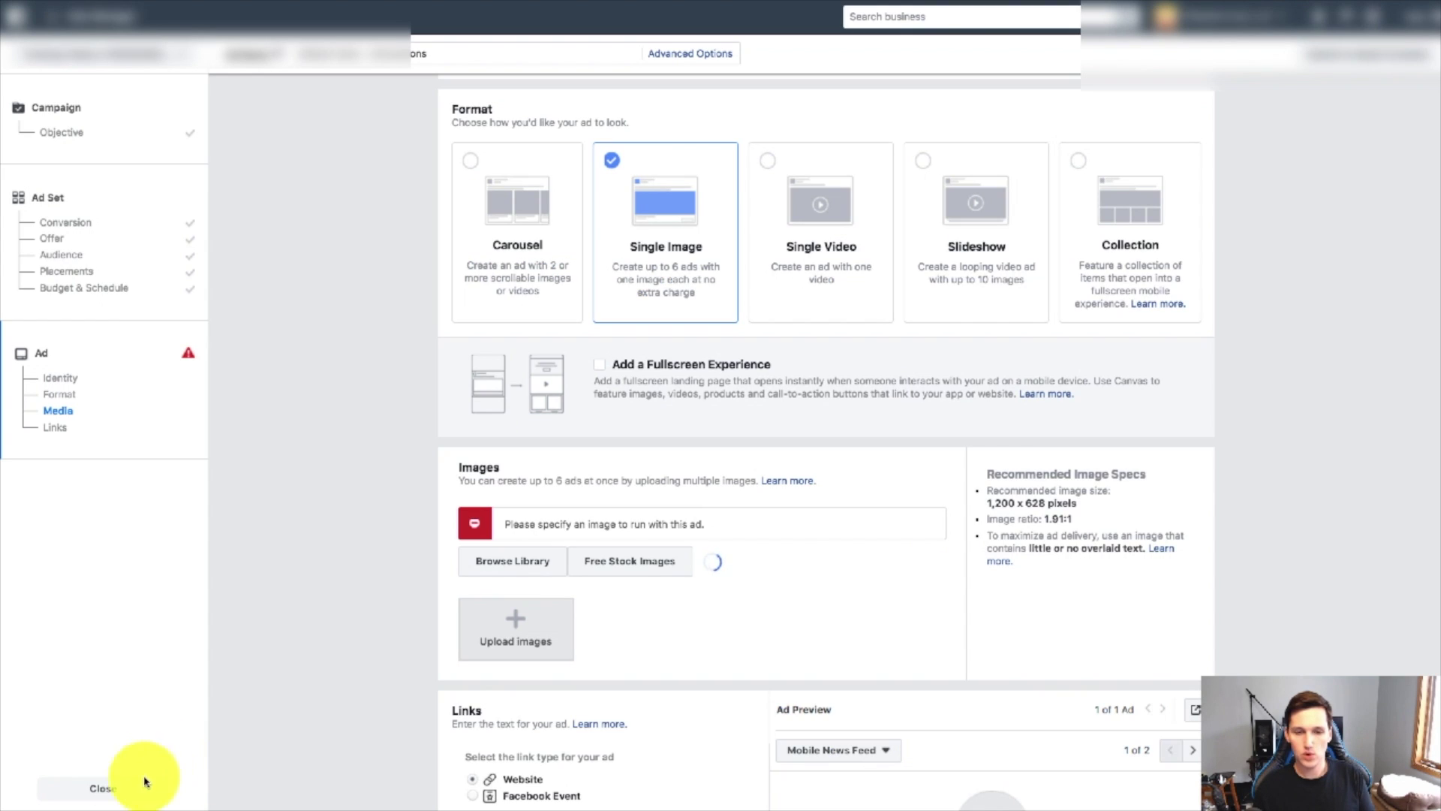
Open the ad's text field in the Links section for editing.
{"action": "scroll", "coordinate": [879, 608], "scroll_direction": "down", "scroll_amount": 2}
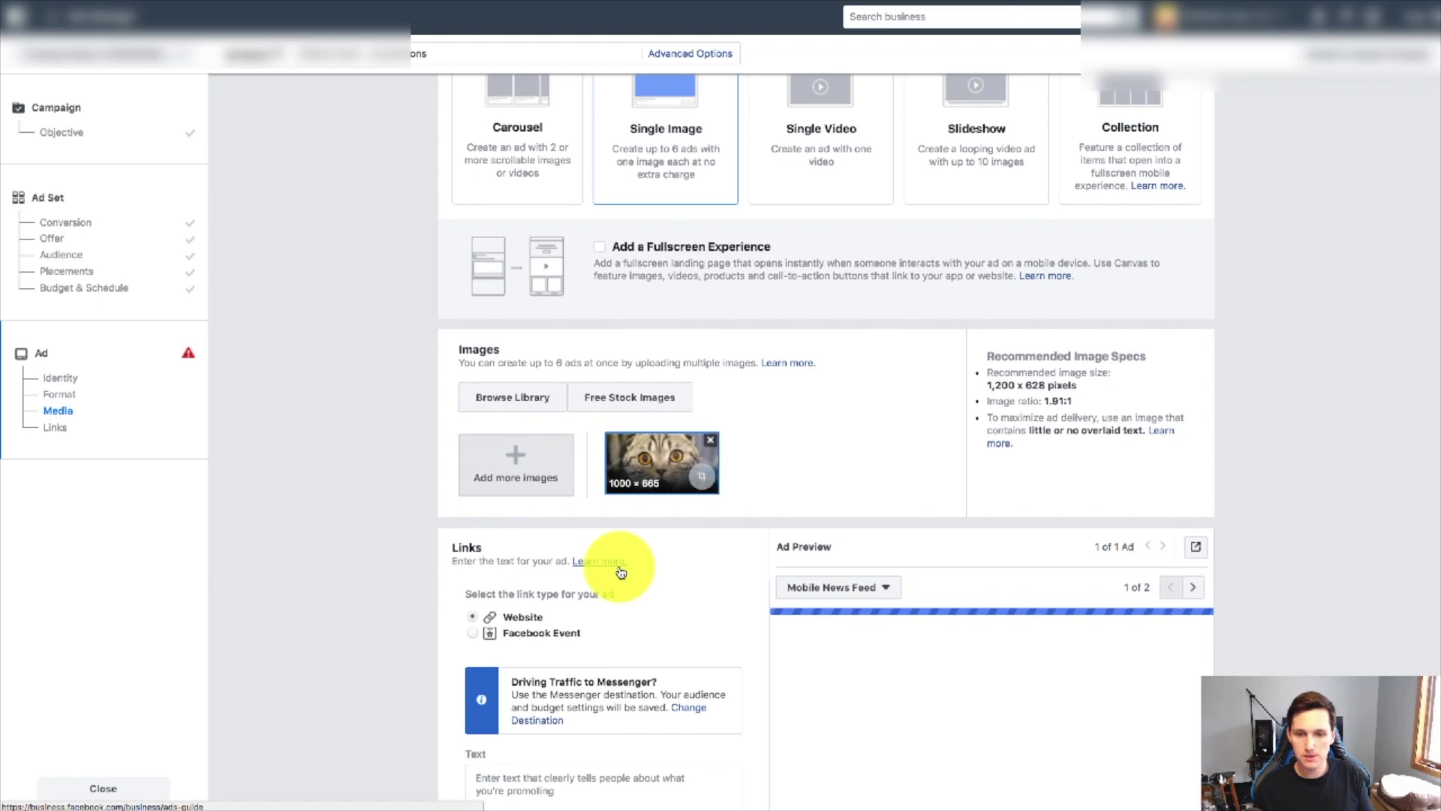
{"action": "scroll", "coordinate": [601, 585], "scroll_direction": "down", "scroll_amount": 3}
{"action": "left_click", "coordinate": [580, 593]}
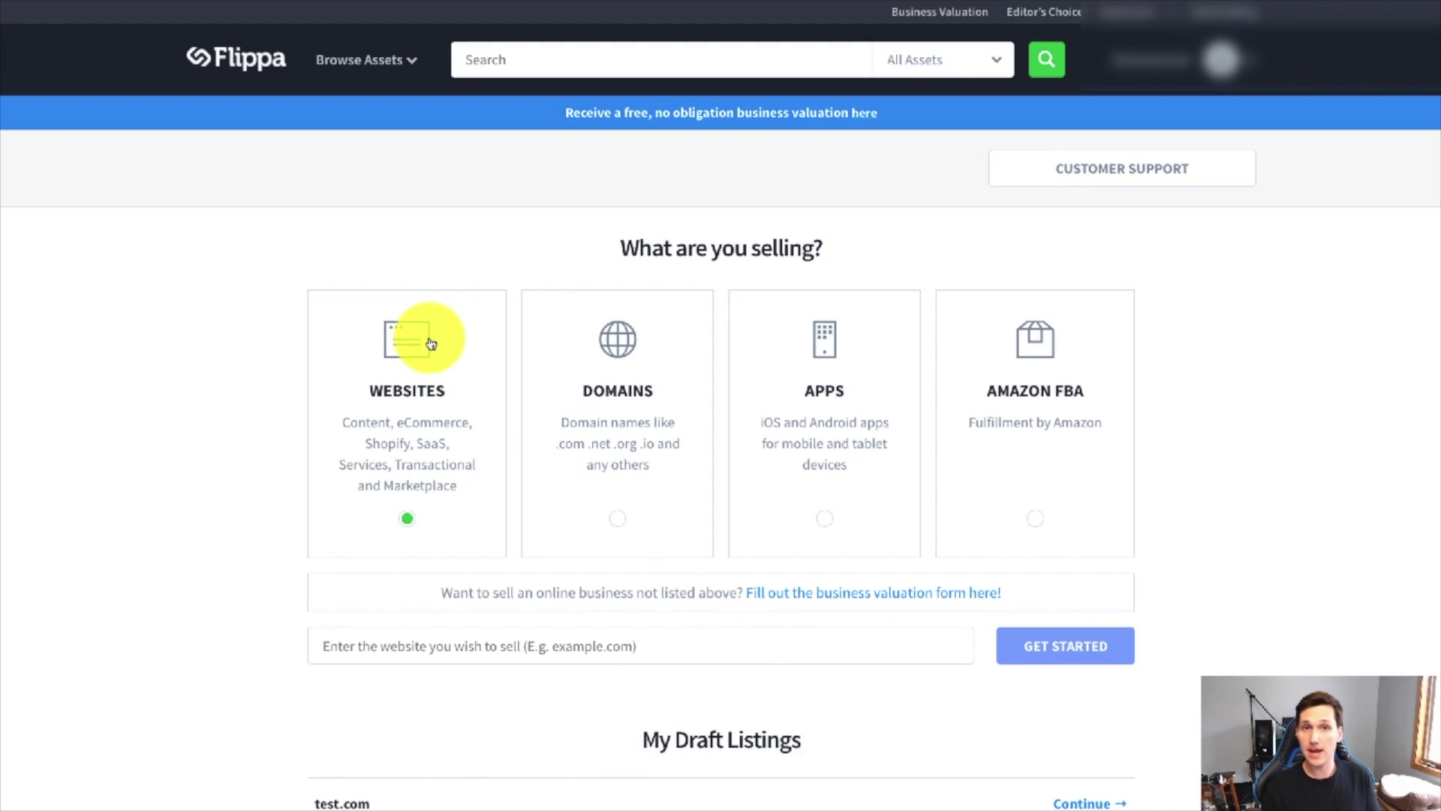
On Flippa, start a website listing for flippatest.com and proceed to its basic information form.
{"action": "left_click", "coordinate": [529, 650]}
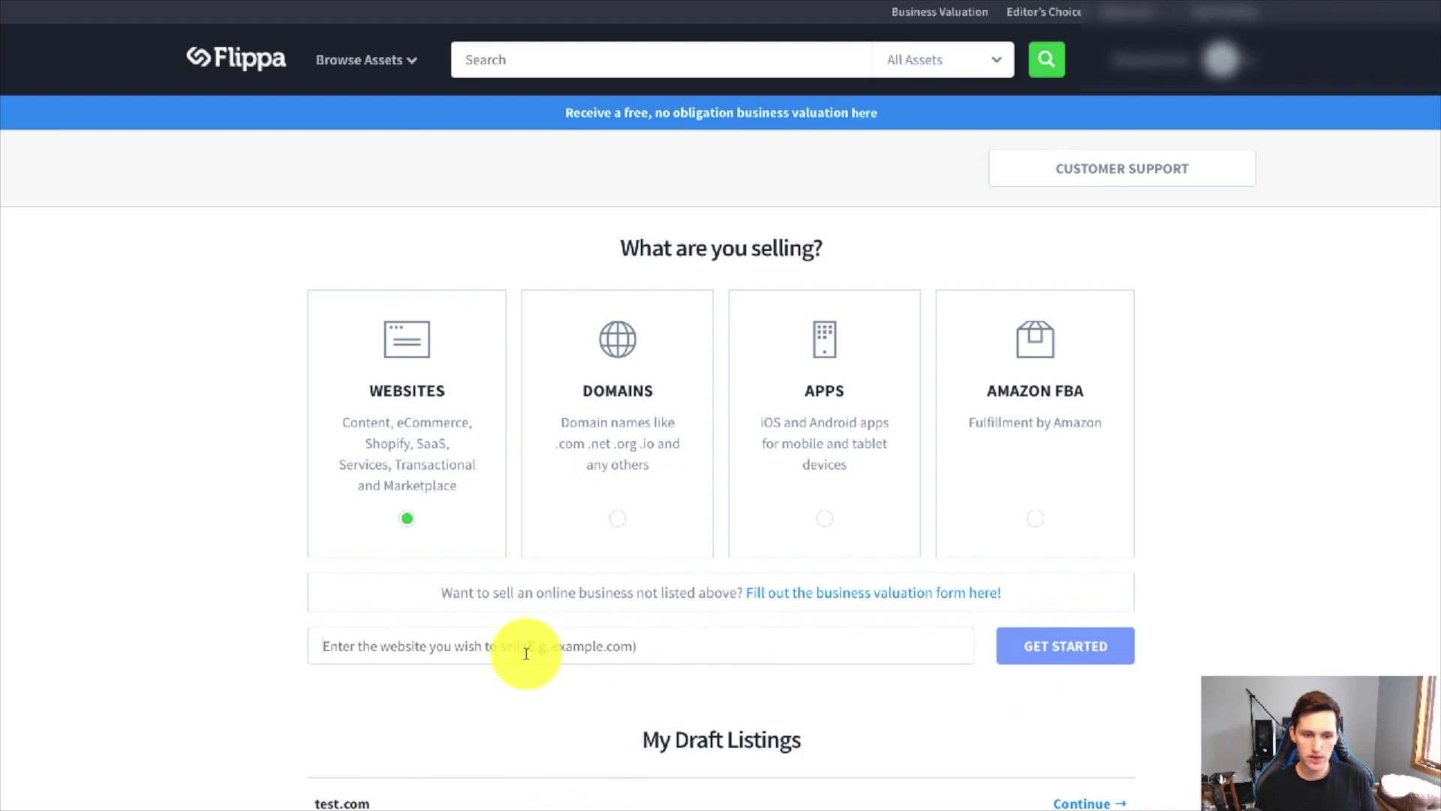
{"action": "type", "text": "flippatest.com"}
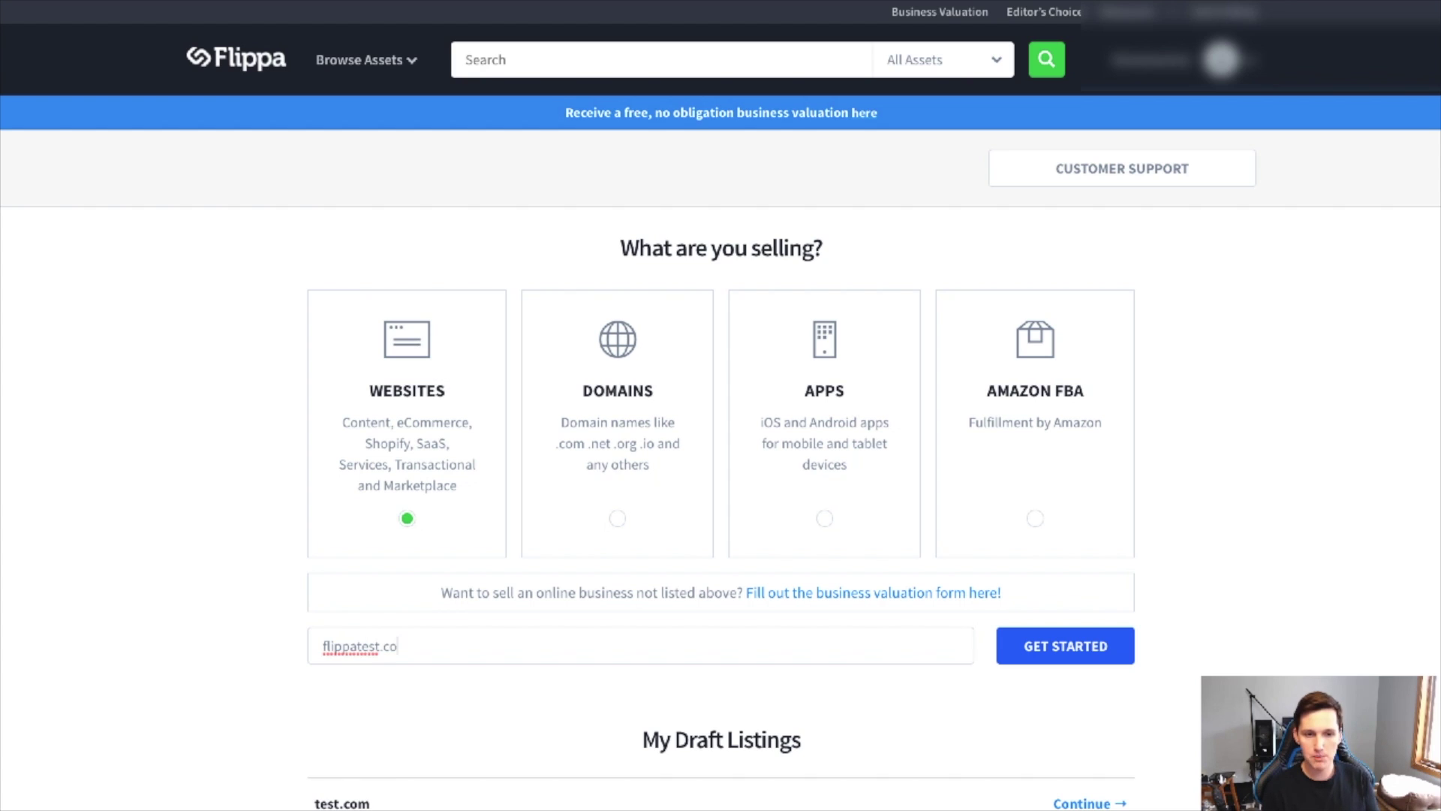
{"action": "left_click", "coordinate": [1007, 643]}
{"action": "scroll", "coordinate": [338, 439], "scroll_direction": "down", "scroll_amount": 1}
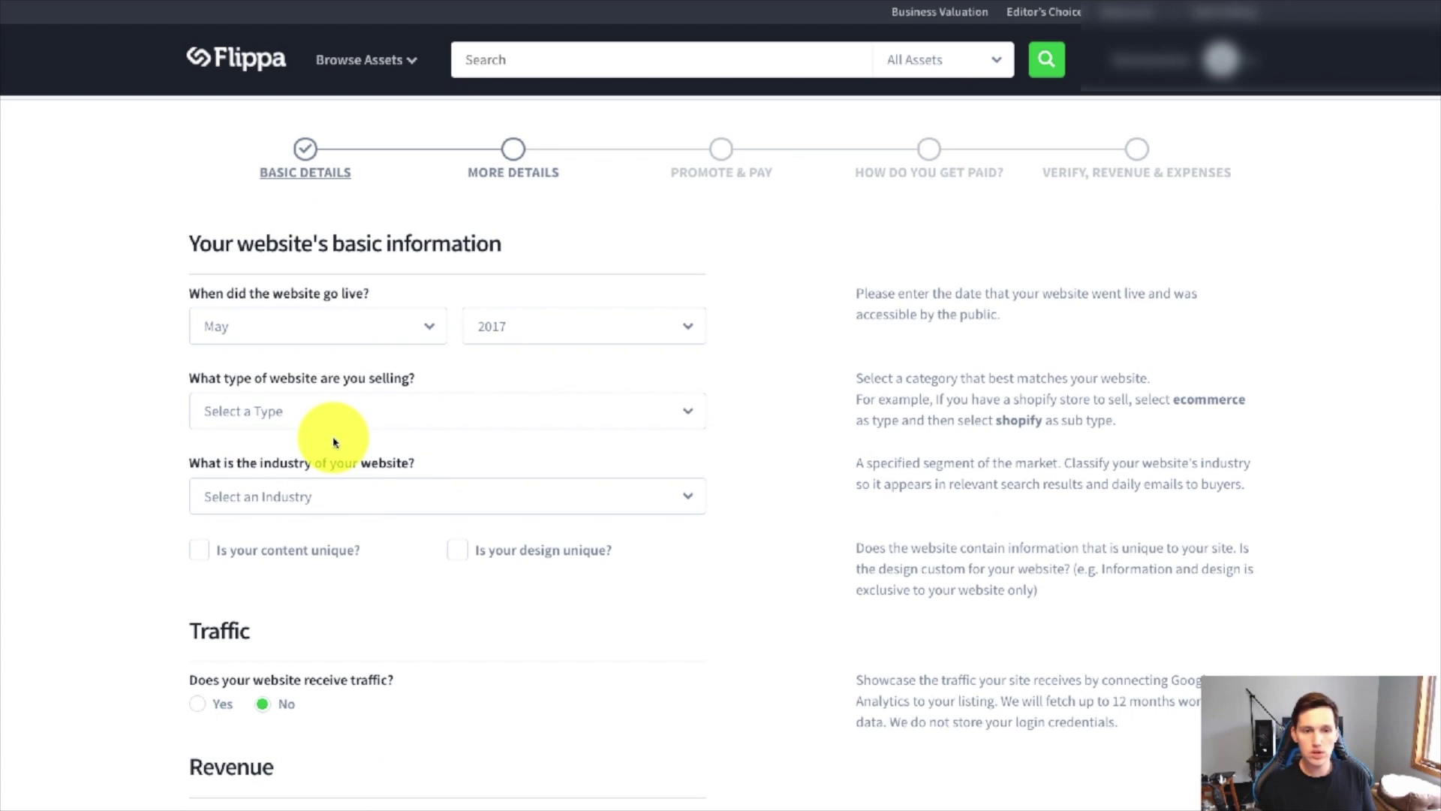
Set the date the website went live to May 2018.
{"action": "left_click", "coordinate": [338, 323]}
{"action": "left_click", "coordinate": [568, 265]}
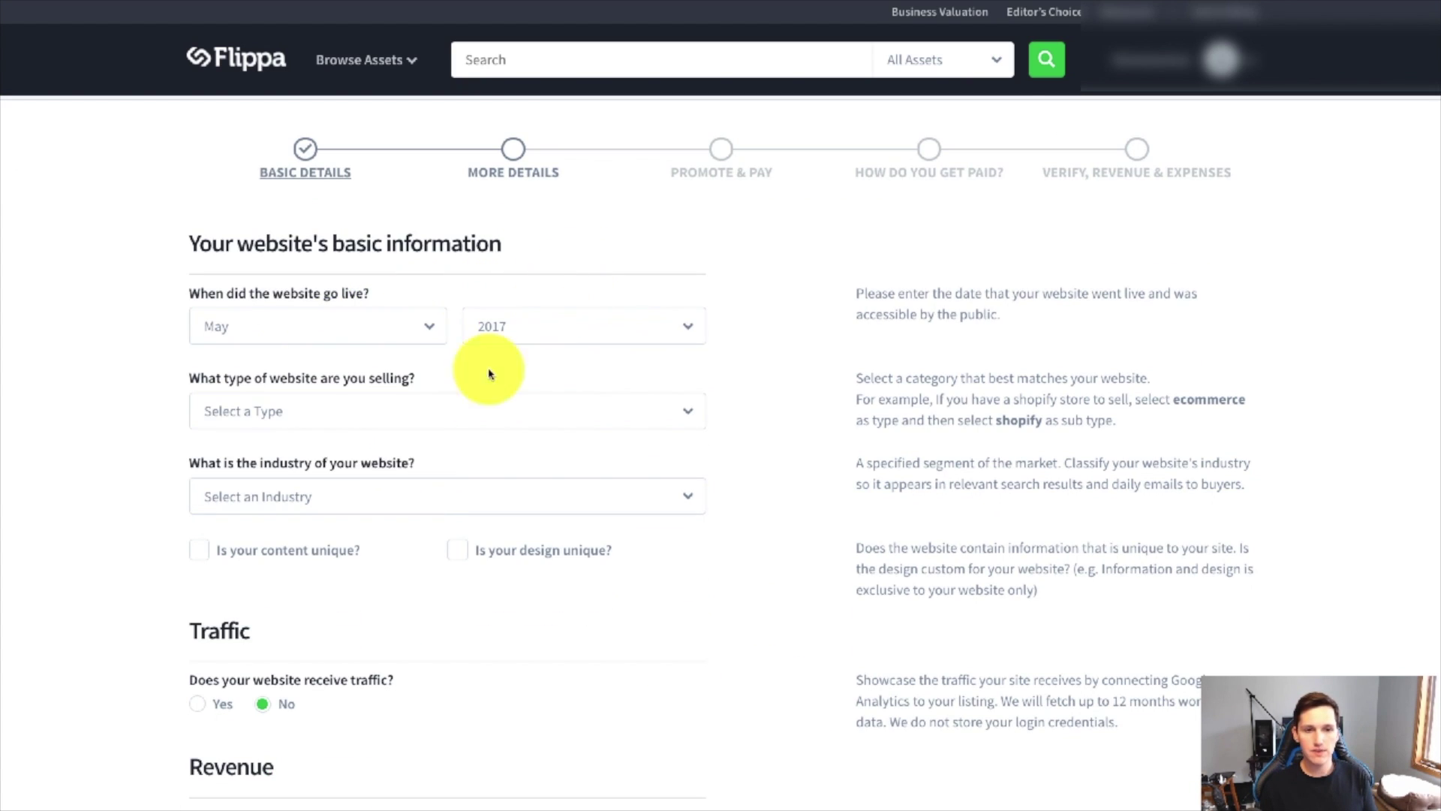
{"action": "left_click", "coordinate": [556, 323]}
{"action": "left_click", "coordinate": [547, 380]}
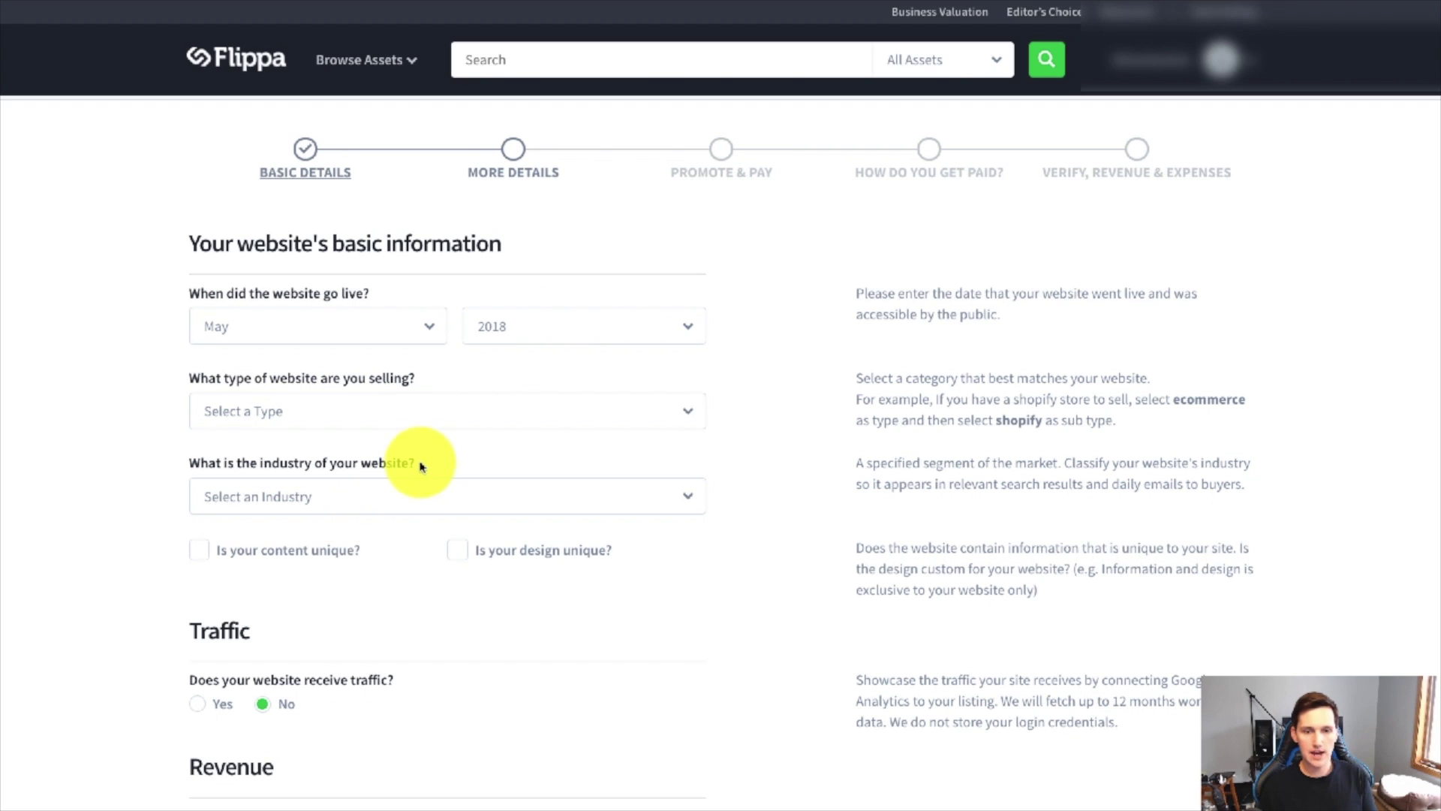
{"action": "left_click", "coordinate": [339, 340]}
{"action": "left_click", "coordinate": [245, 450]}
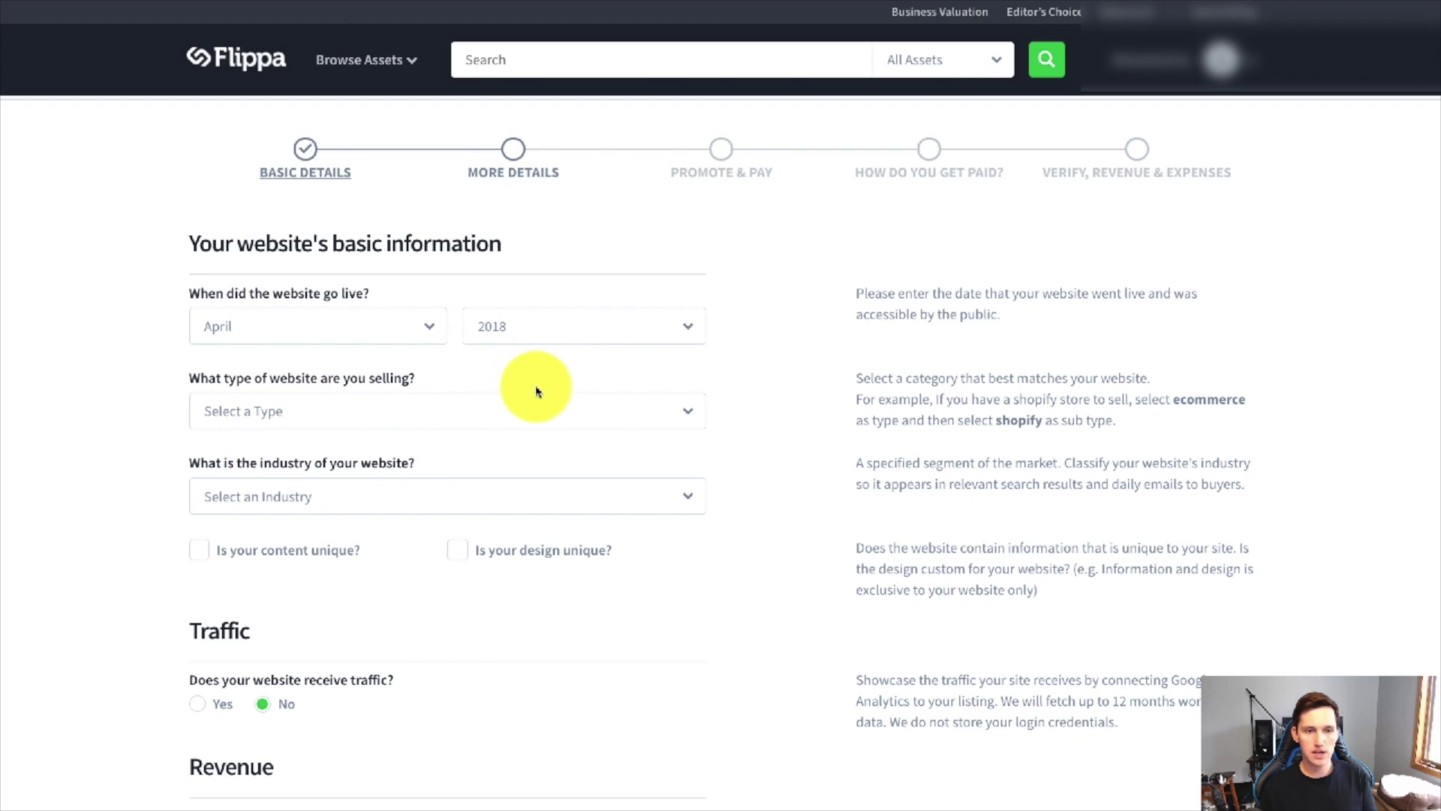
{"action": "left_click", "coordinate": [355, 410]}
{"action": "left_click", "coordinate": [380, 325]}
{"action": "left_click", "coordinate": [344, 325]}
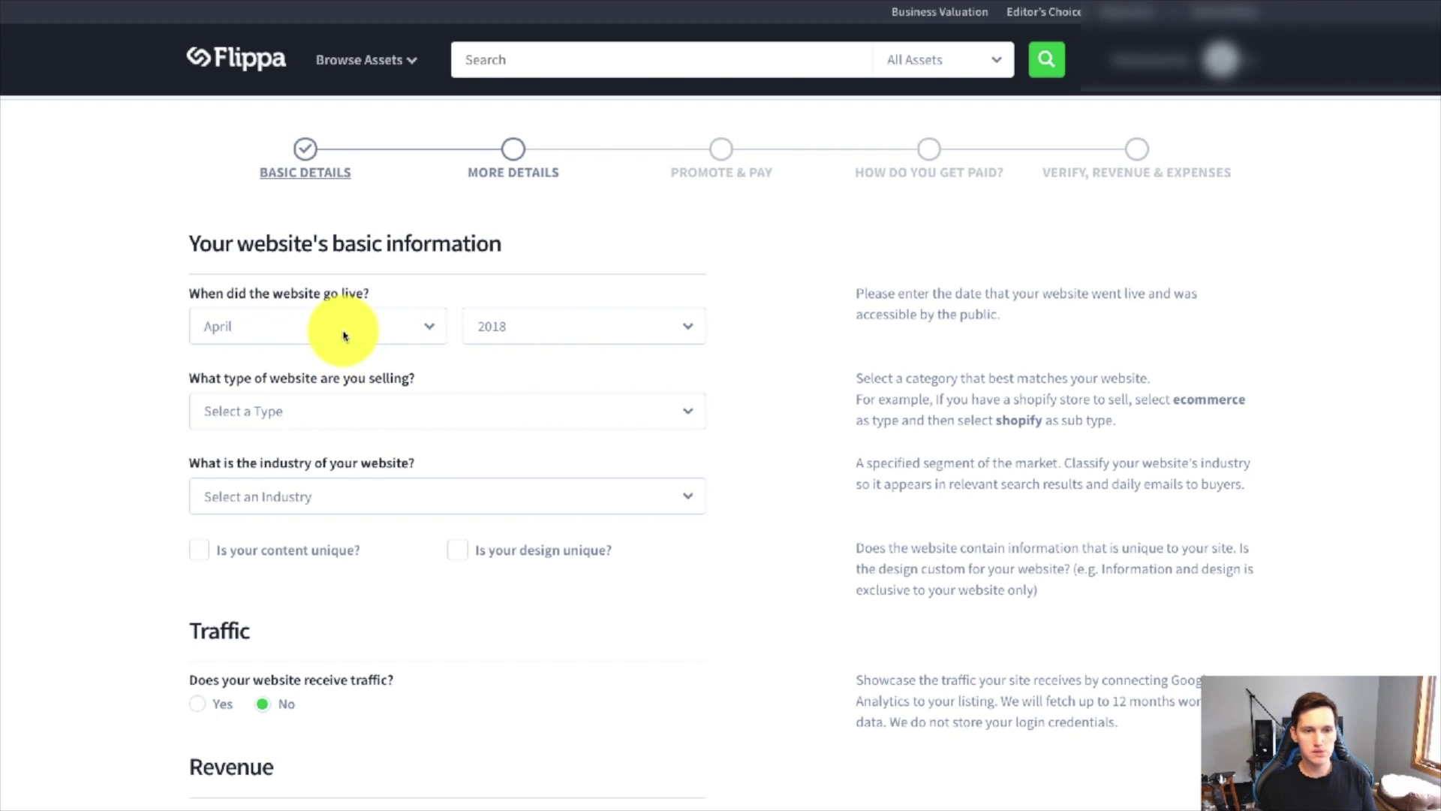
{"action": "left_click", "coordinate": [344, 325]}
{"action": "left_click", "coordinate": [240, 479]}
Set the website type to Content with the sub-type Blog.
{"action": "left_click", "coordinate": [323, 409]}
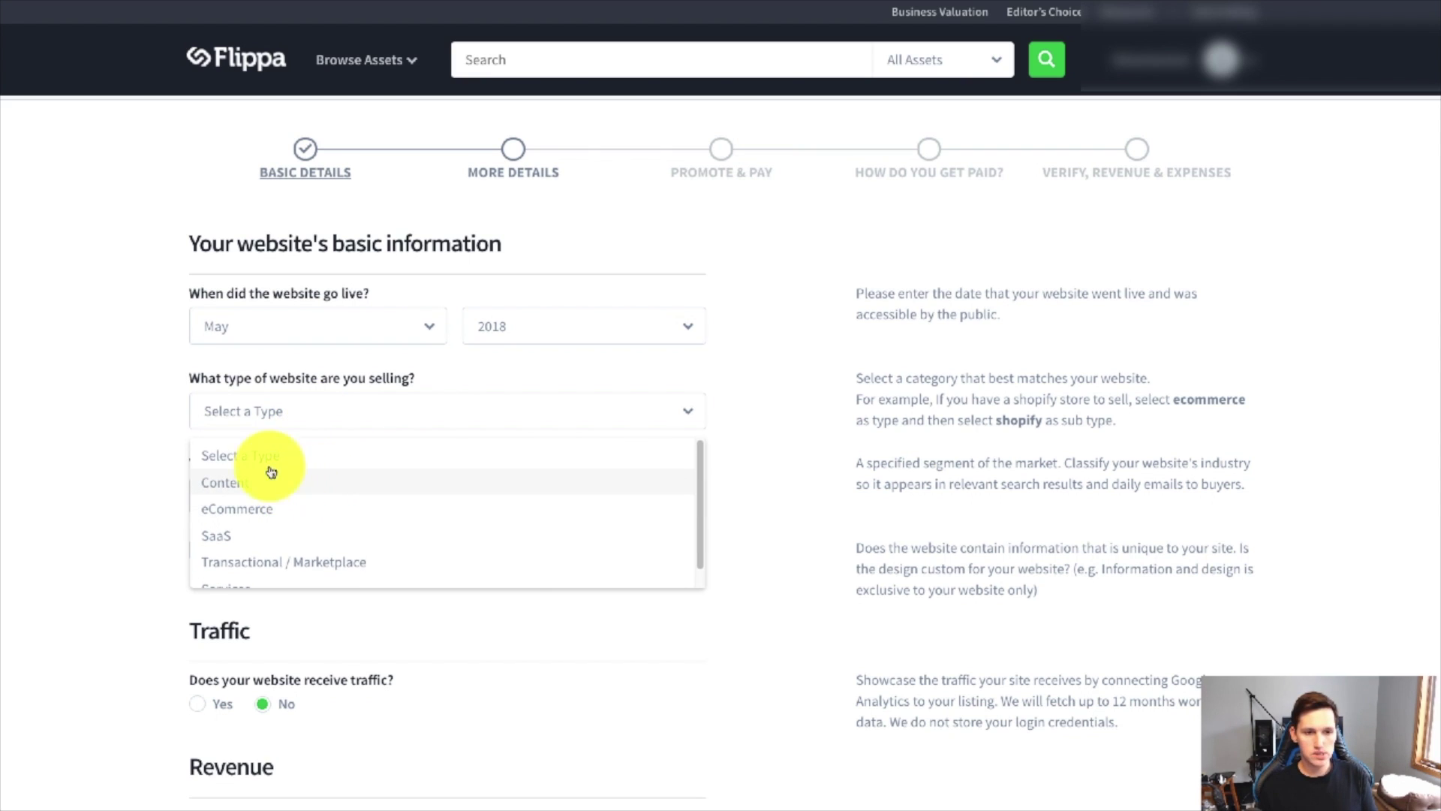
{"action": "scroll", "coordinate": [300, 521], "scroll_direction": "up", "scroll_amount": 1}
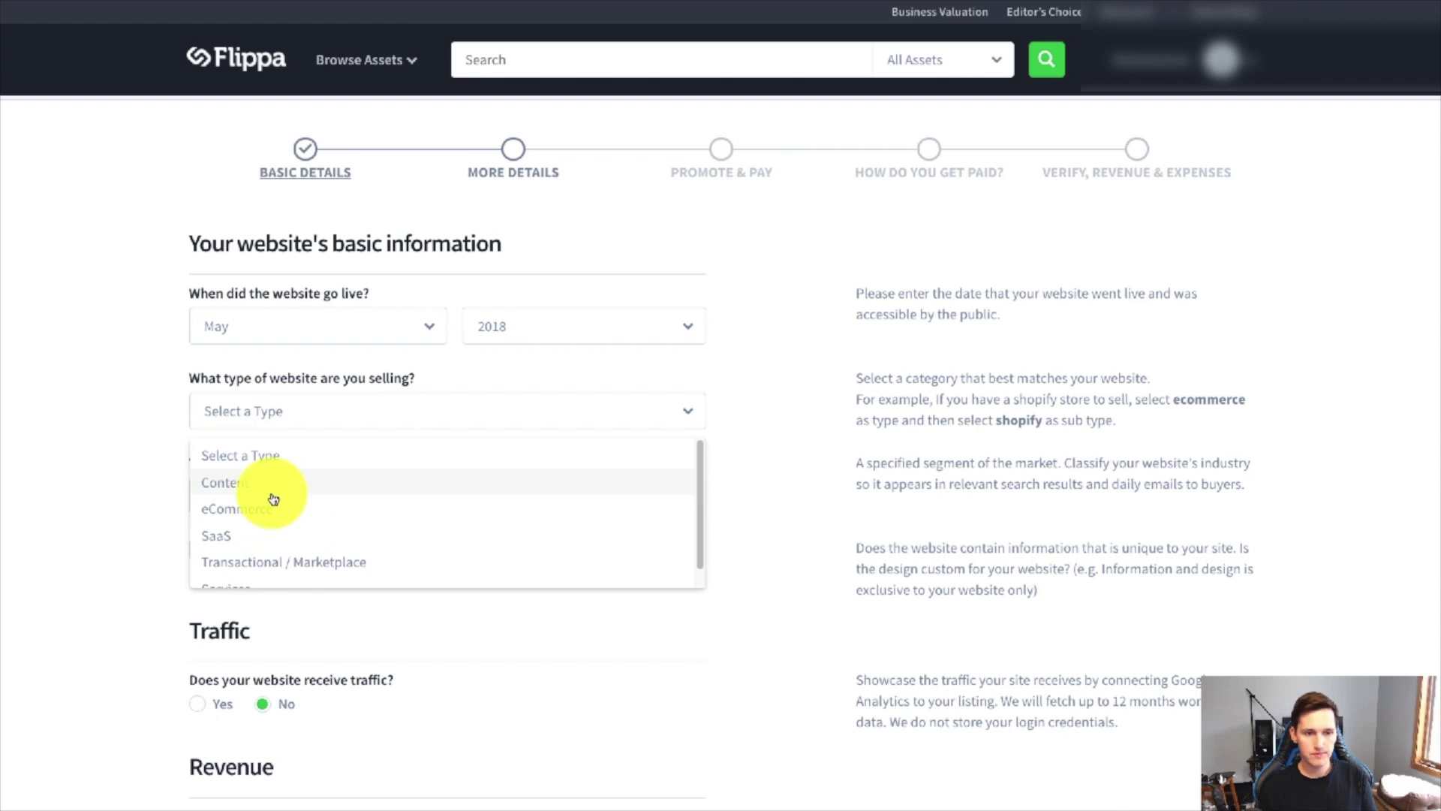
{"action": "left_click", "coordinate": [275, 486]}
{"action": "left_click", "coordinate": [334, 500]}
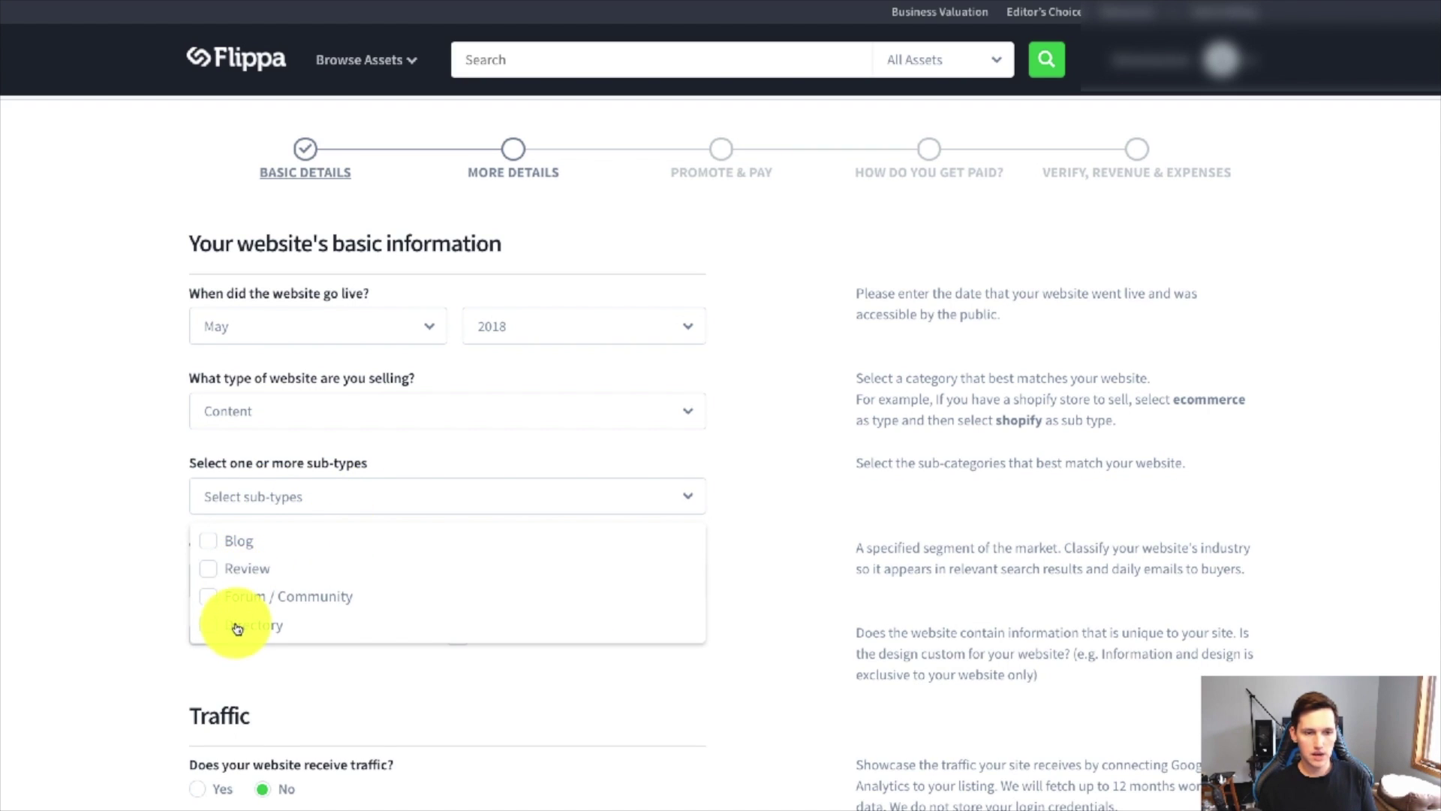
{"action": "scroll", "coordinate": [237, 600], "scroll_direction": "down", "scroll_amount": 1}
{"action": "left_click", "coordinate": [239, 529]}
{"action": "left_click", "coordinate": [136, 448]}
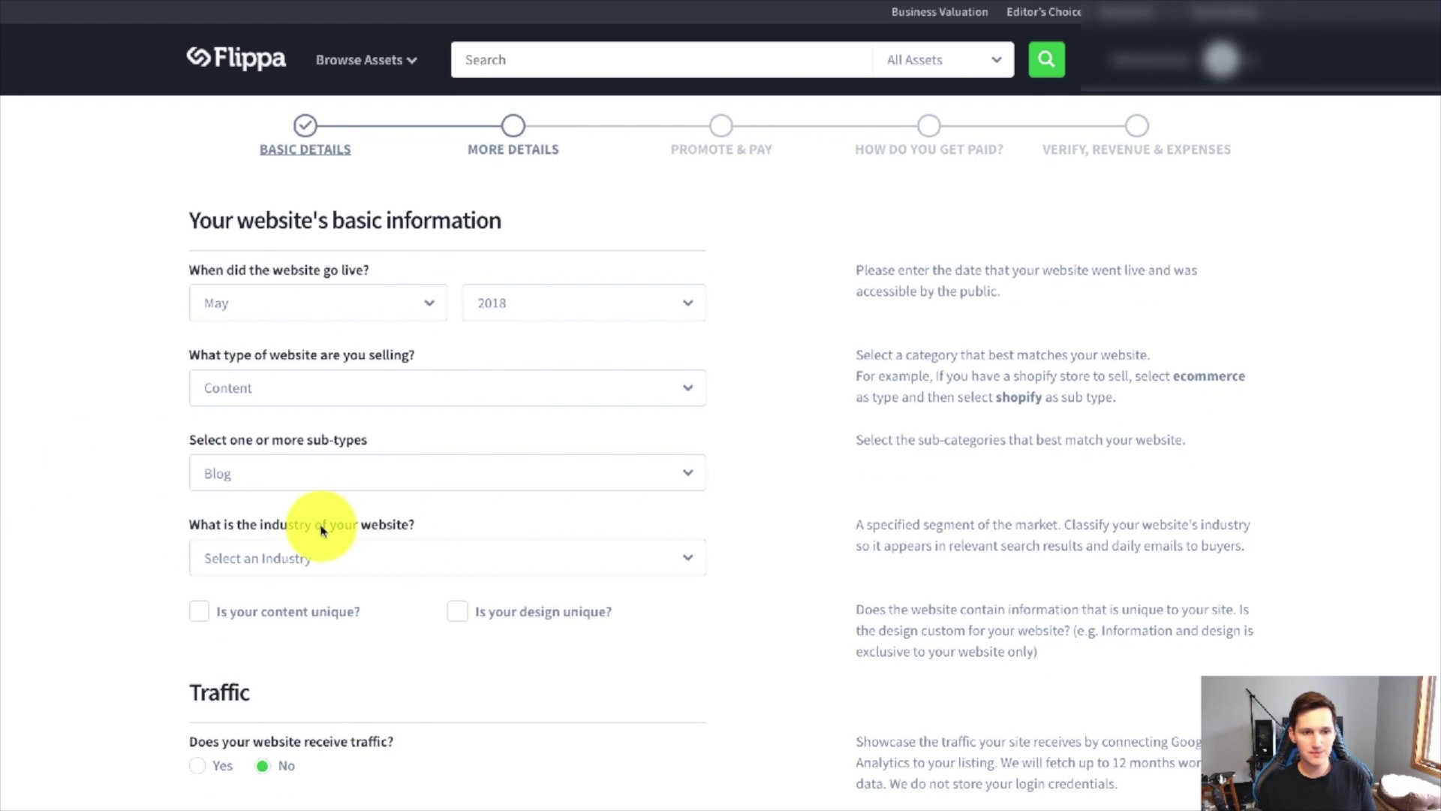
Set the website's industry to Internet and refine it to the Internet Marketing sub-industry.
{"action": "left_click", "coordinate": [324, 557]}
{"action": "scroll", "coordinate": [313, 604], "scroll_direction": "down", "scroll_amount": 4}
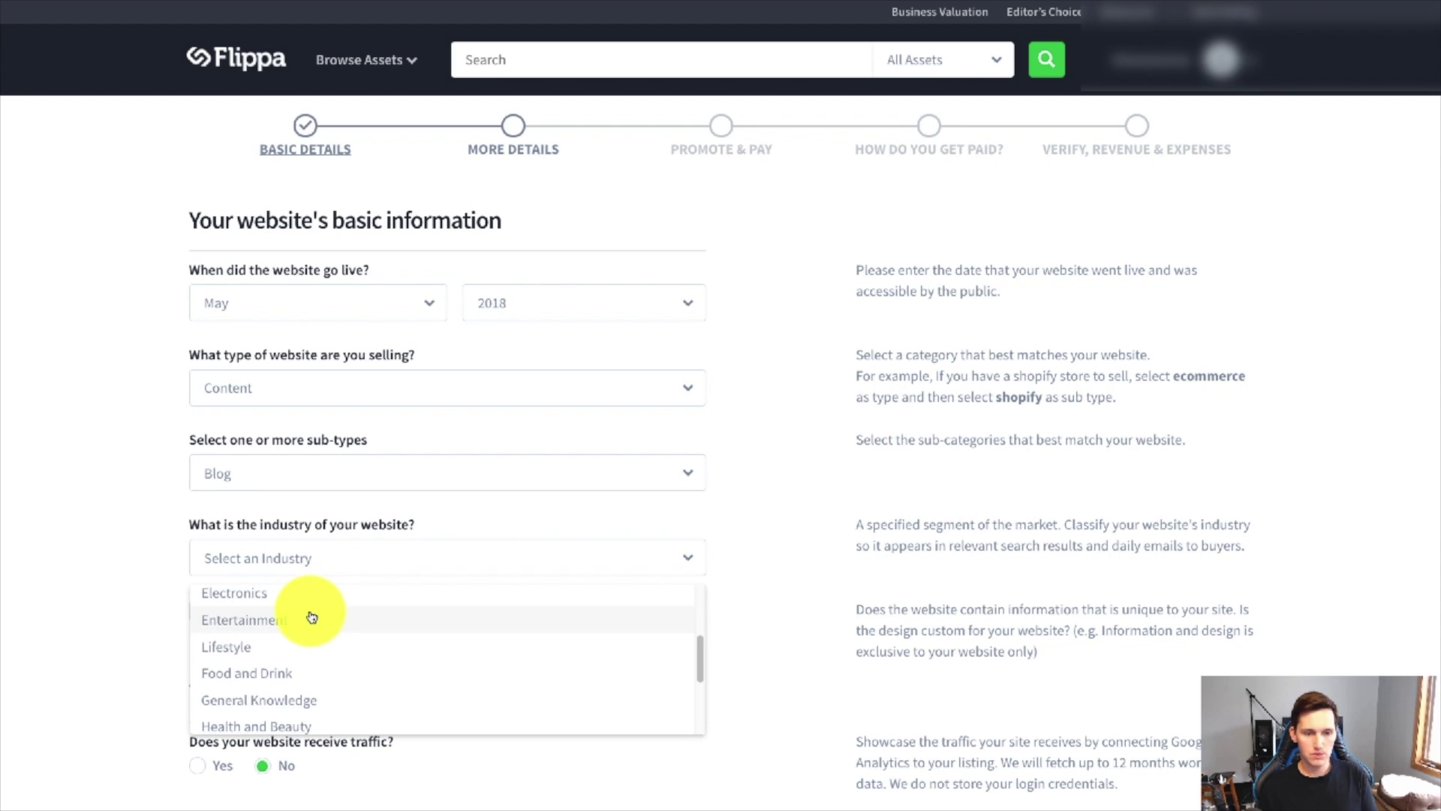
{"action": "scroll", "coordinate": [325, 634], "scroll_direction": "down", "scroll_amount": 5}
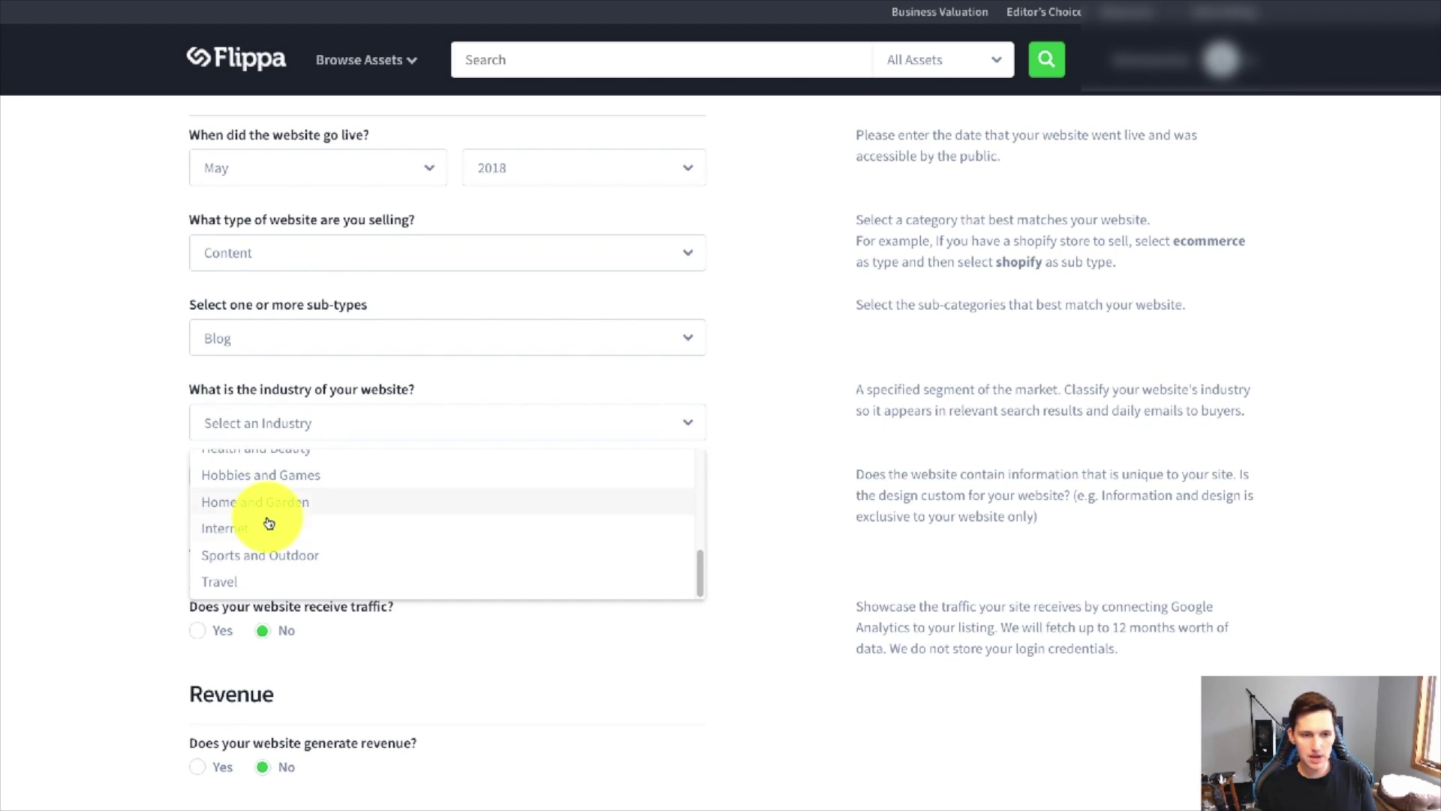
{"action": "left_click", "coordinate": [266, 528]}
{"action": "left_click", "coordinate": [326, 508]}
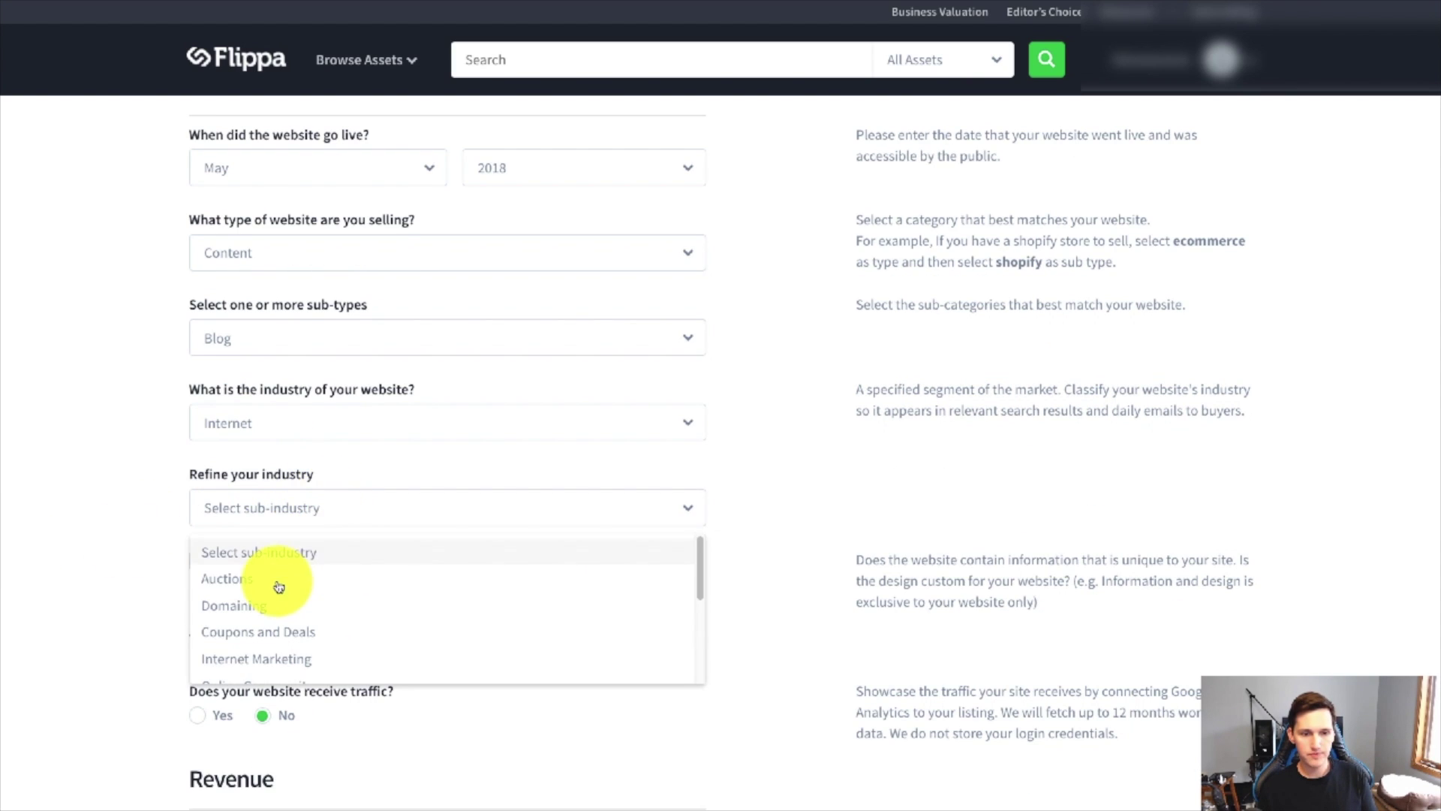
{"action": "left_click", "coordinate": [282, 636]}
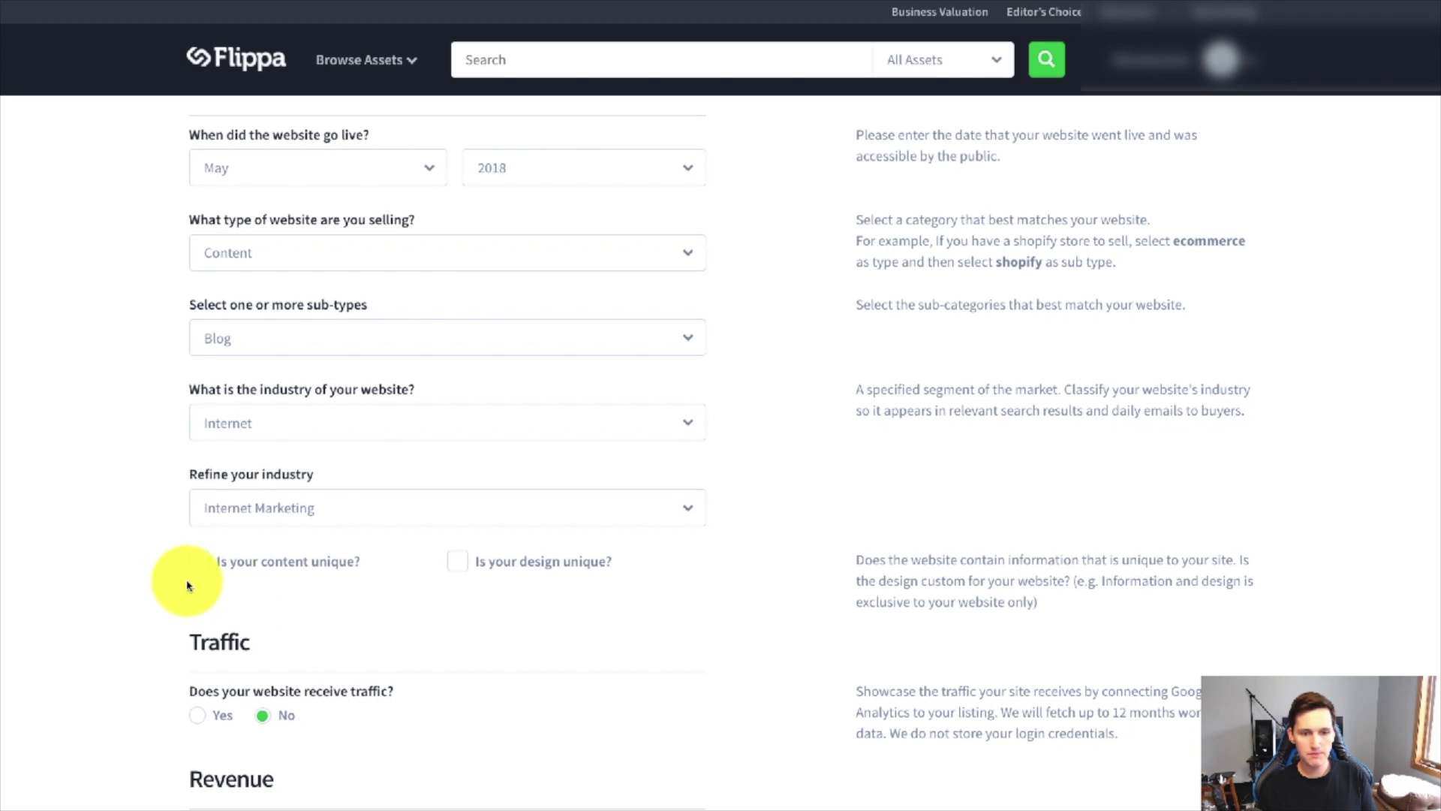
Mark the website's content and design as unique and state that the website receives traffic.
{"action": "left_click", "coordinate": [285, 569]}
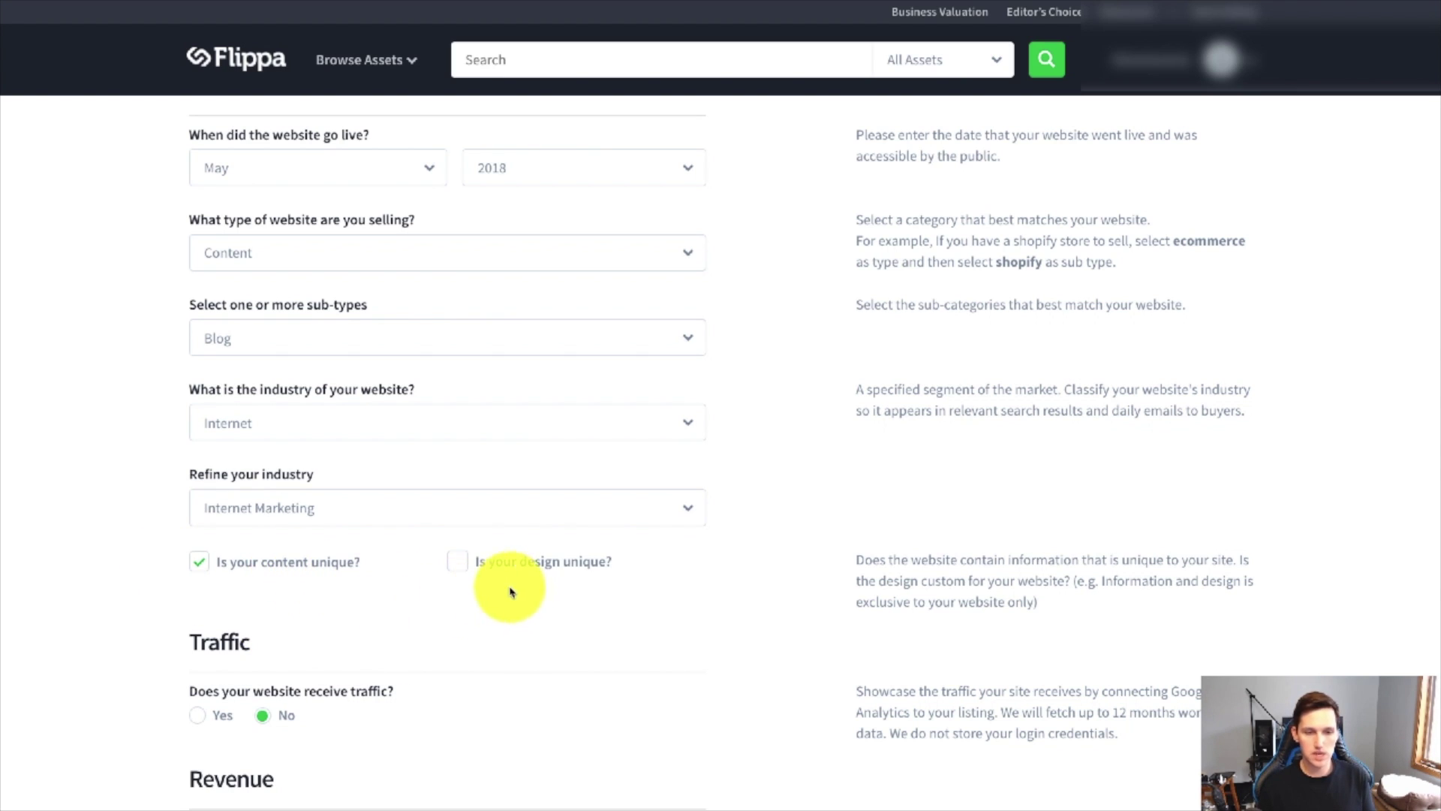
{"action": "left_click", "coordinate": [476, 569]}
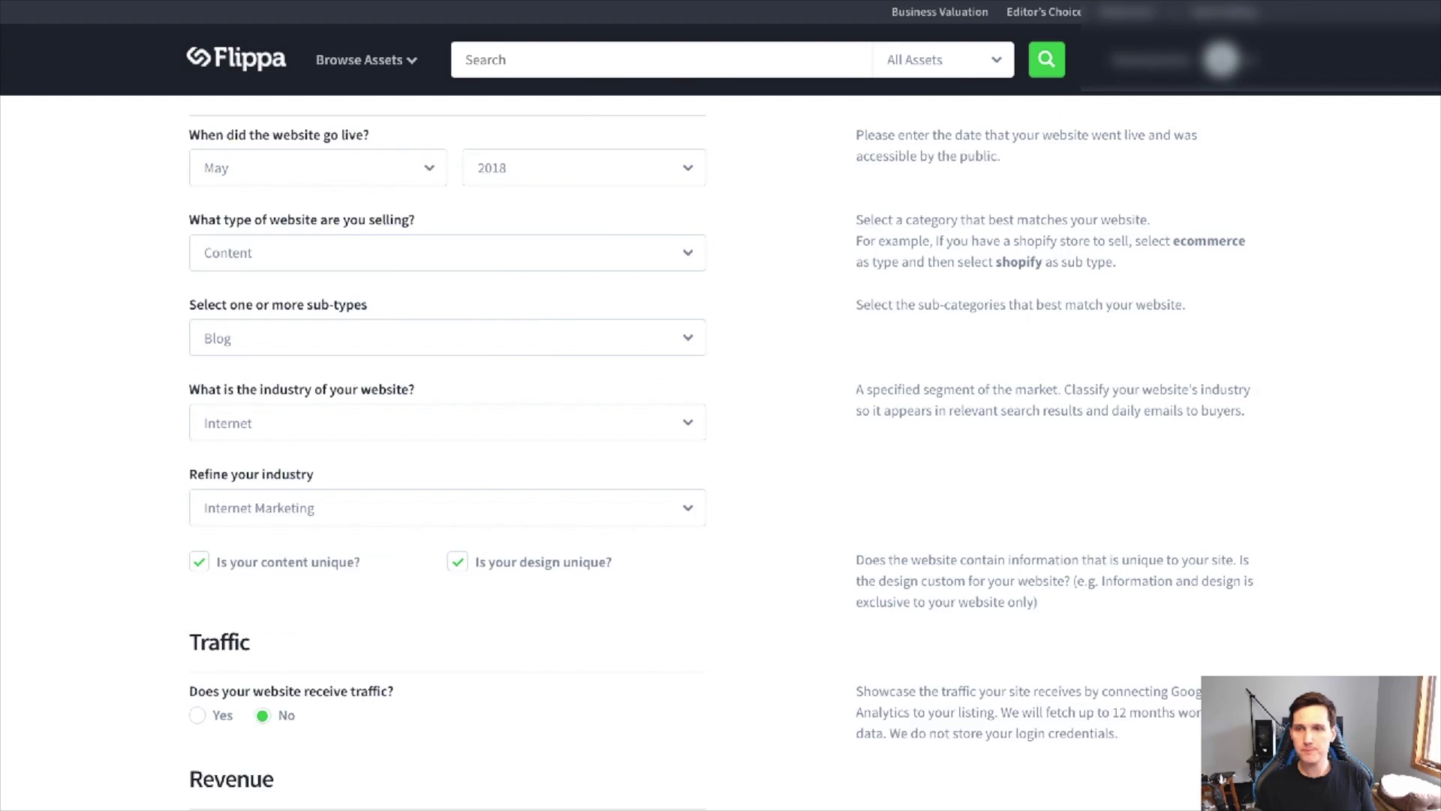
{"action": "scroll", "coordinate": [312, 557], "scroll_direction": "down", "scroll_amount": 2}
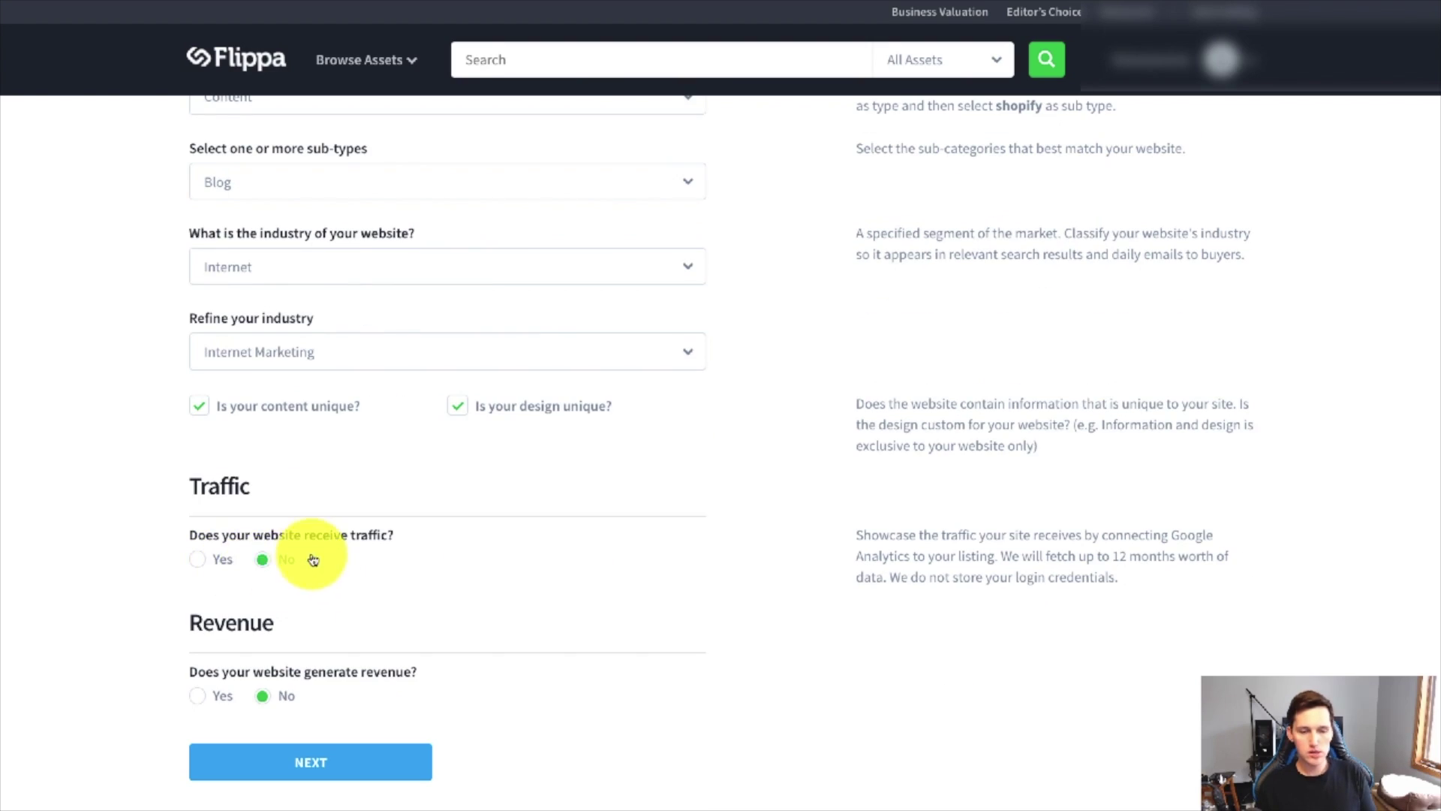
{"action": "left_click", "coordinate": [199, 560]}
{"action": "scroll", "coordinate": [375, 605], "scroll_direction": "down", "scroll_amount": 1}
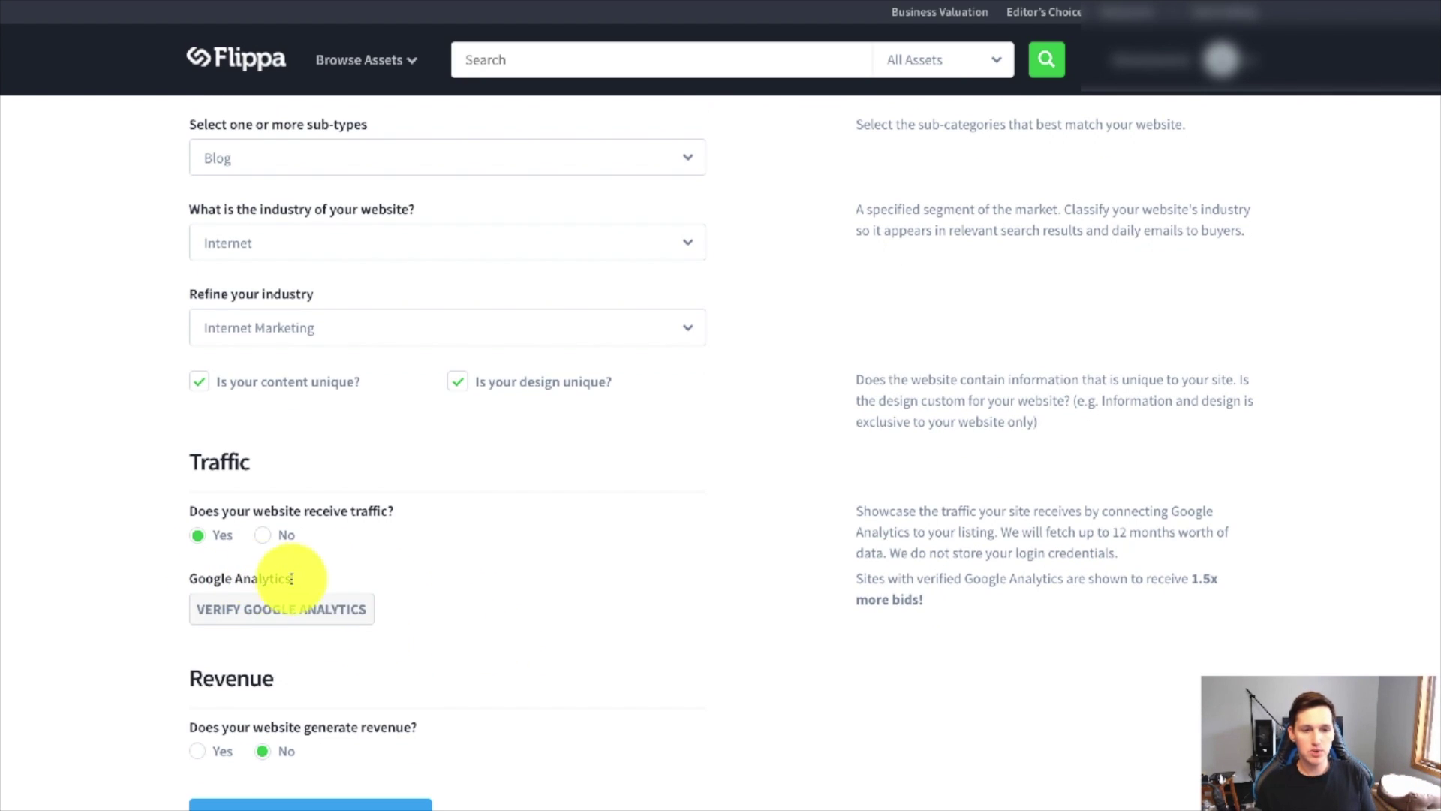
{"action": "left_click_drag", "start_coordinate": [291, 578], "coordinate": [199, 573]}
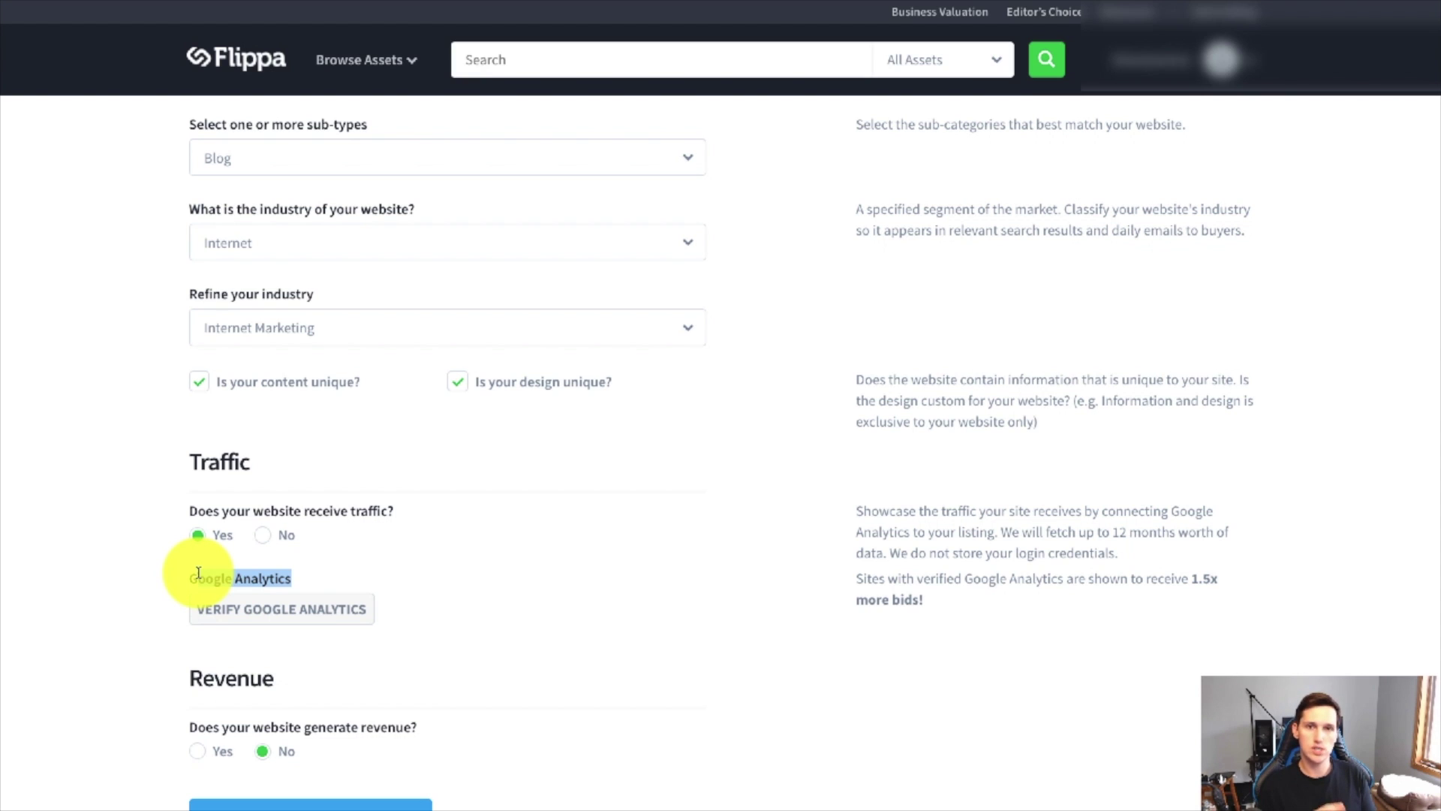
{"action": "left_click_drag", "start_coordinate": [198, 573], "coordinate": [198, 574]}
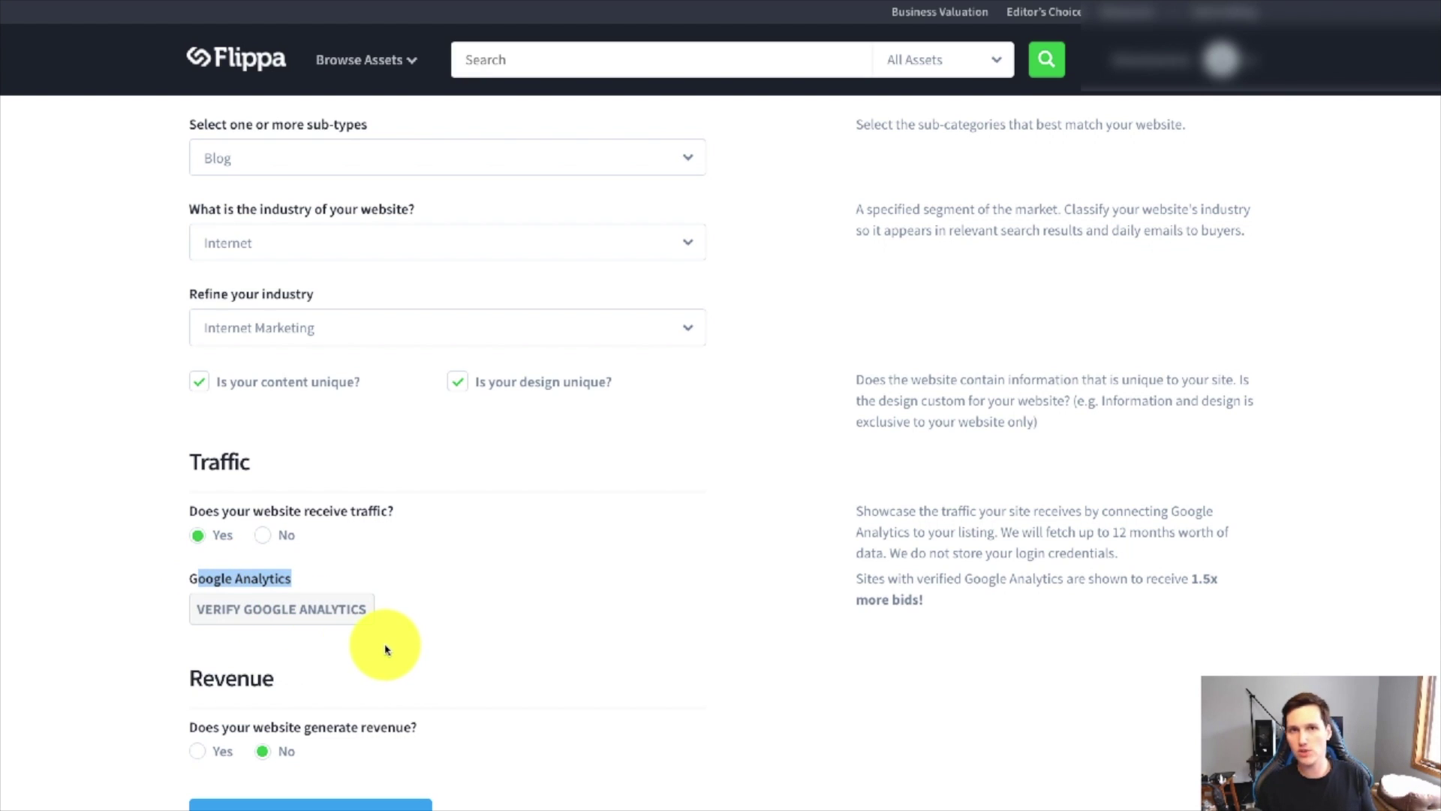
Leave the website marked as generating no revenue and continue to the form with more details.
{"action": "scroll", "coordinate": [391, 656], "scroll_direction": "down", "scroll_amount": 4}
{"action": "scroll", "coordinate": [300, 631], "scroll_direction": "down", "scroll_amount": 1}
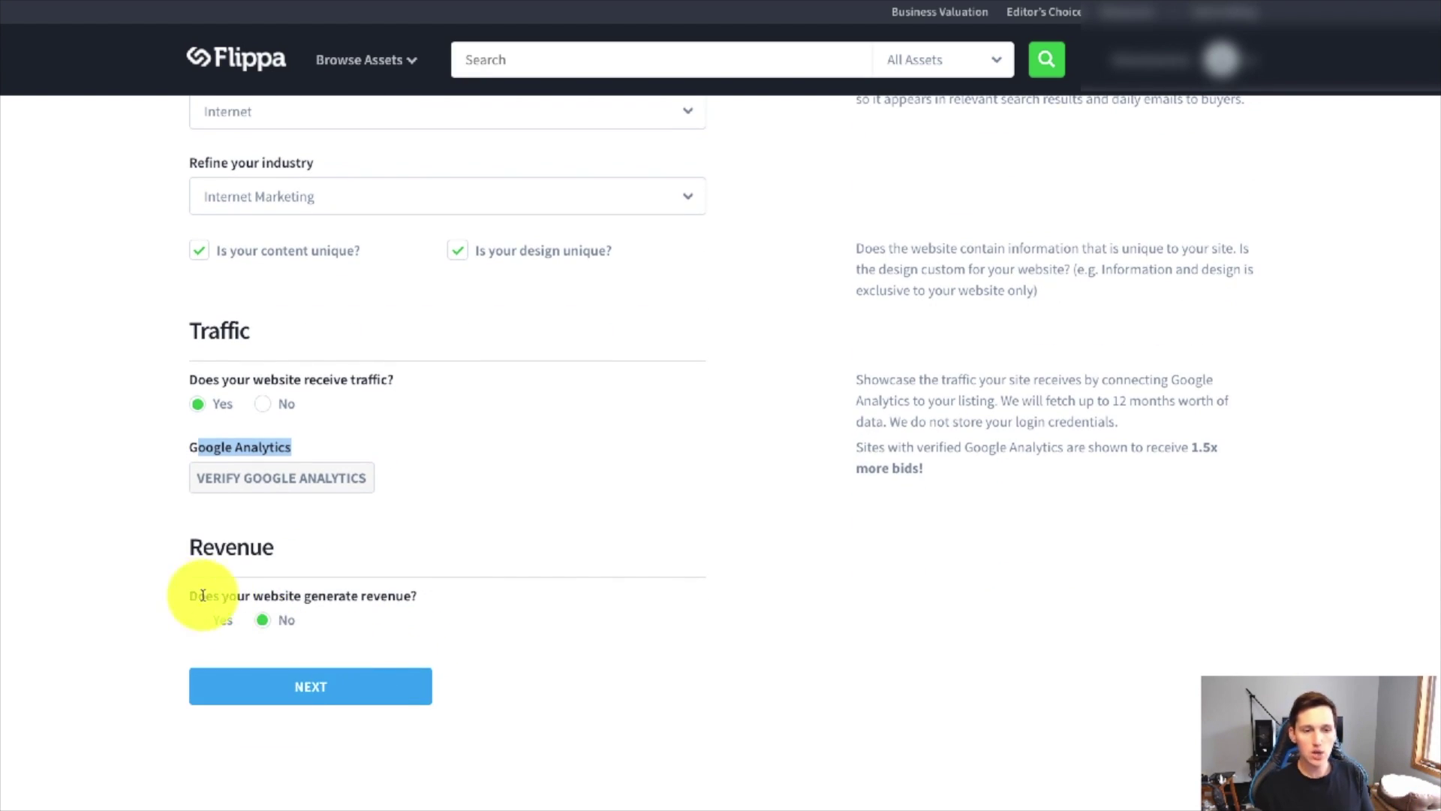
{"action": "left_click_drag", "start_coordinate": [198, 595], "coordinate": [398, 610]}
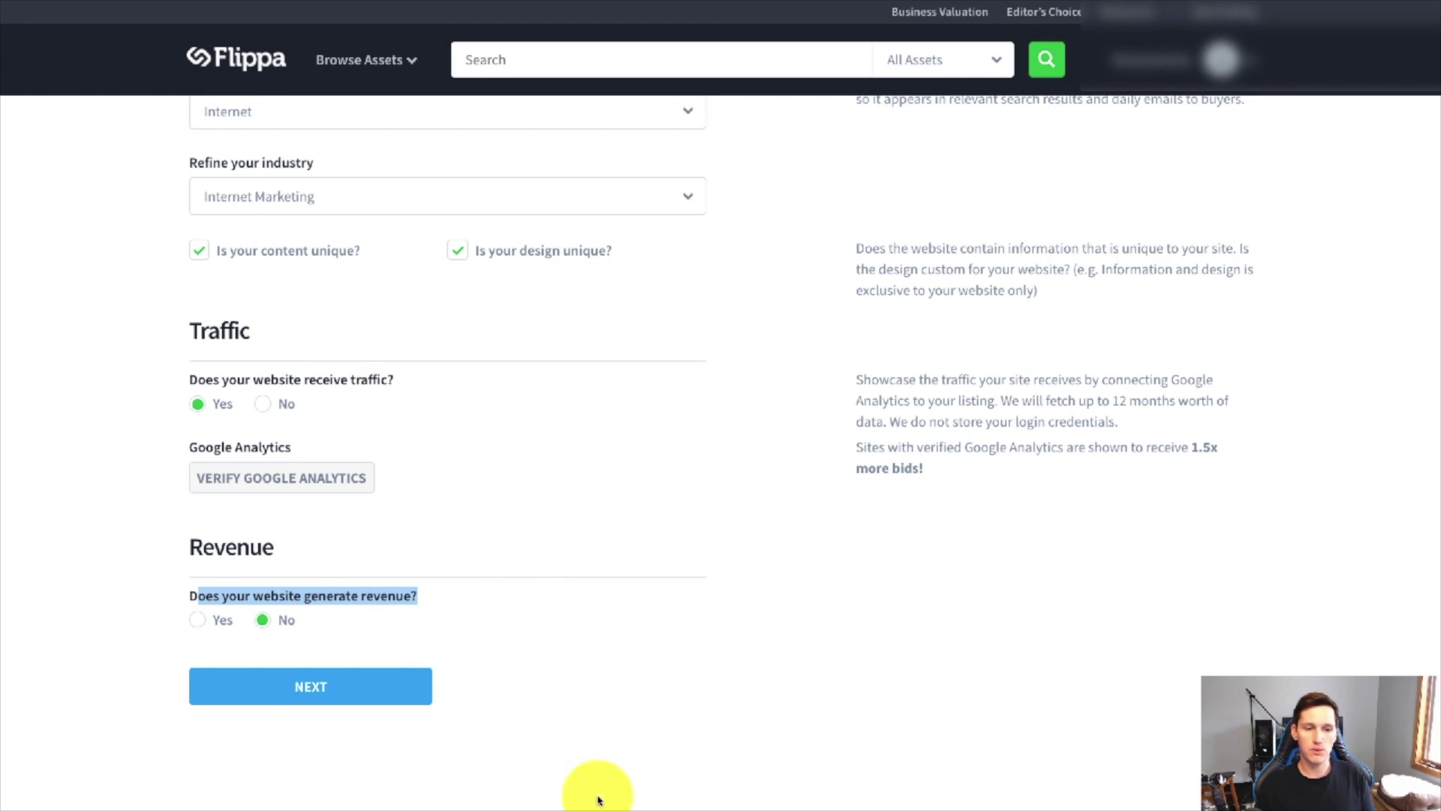
{"action": "left_click", "coordinate": [348, 659]}
{"action": "left_click", "coordinate": [342, 683]}
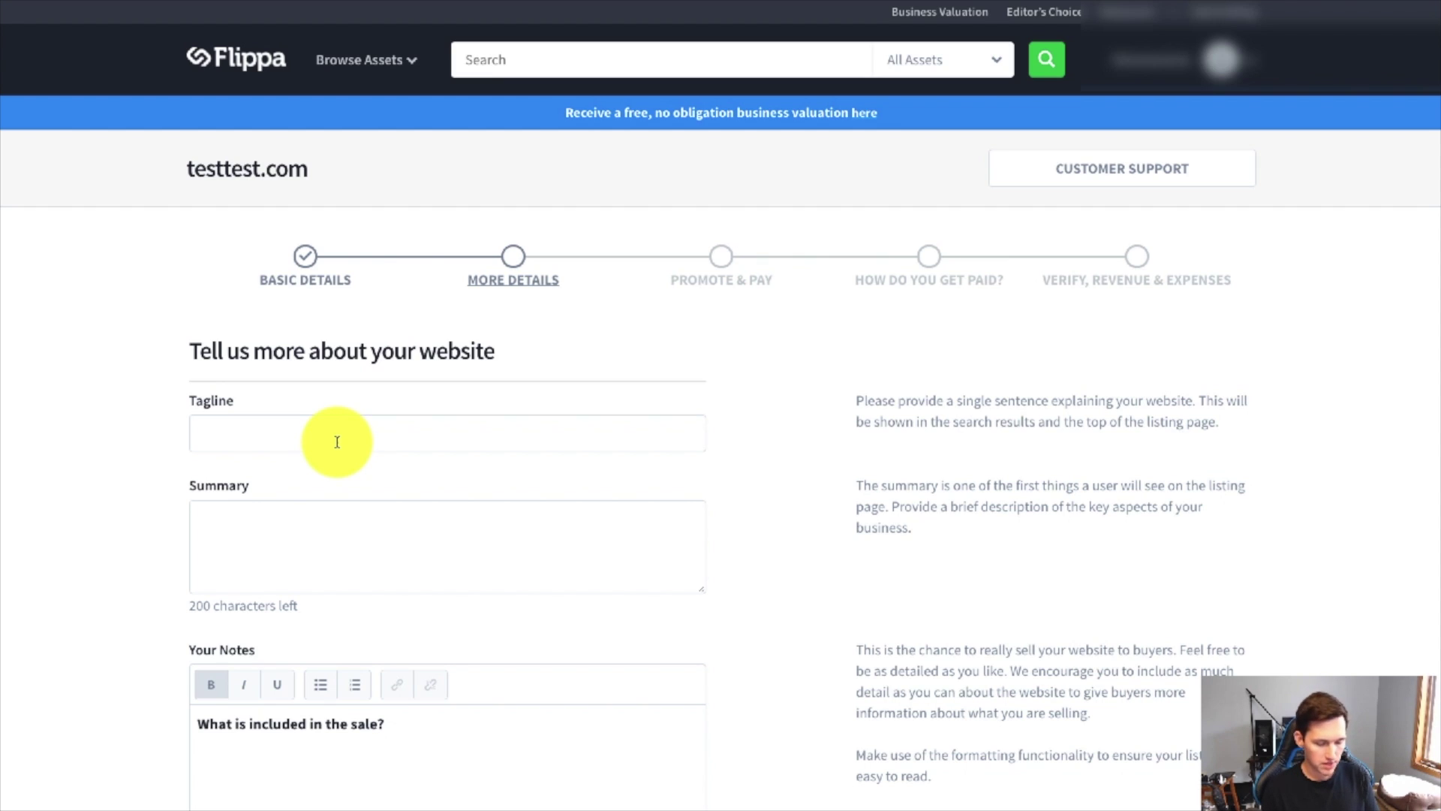
Enter the listing tagline "Yoga Blog With 100 Person Email List (After Only One Month!)".
{"action": "left_click", "coordinate": [337, 442]}
{"action": "type", "text": "Yoga Blog W"}
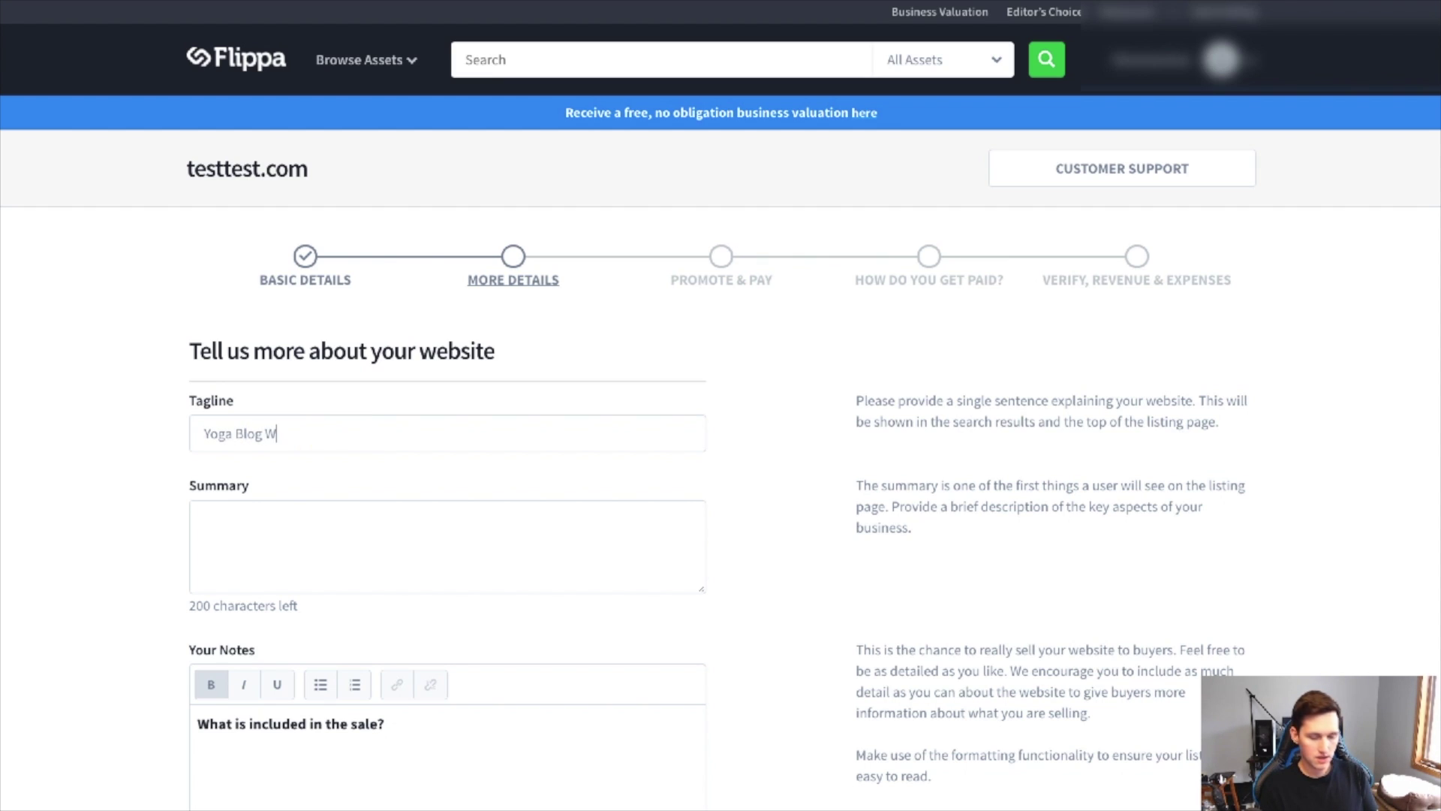
{"action": "type", "text": "ith 100 "}
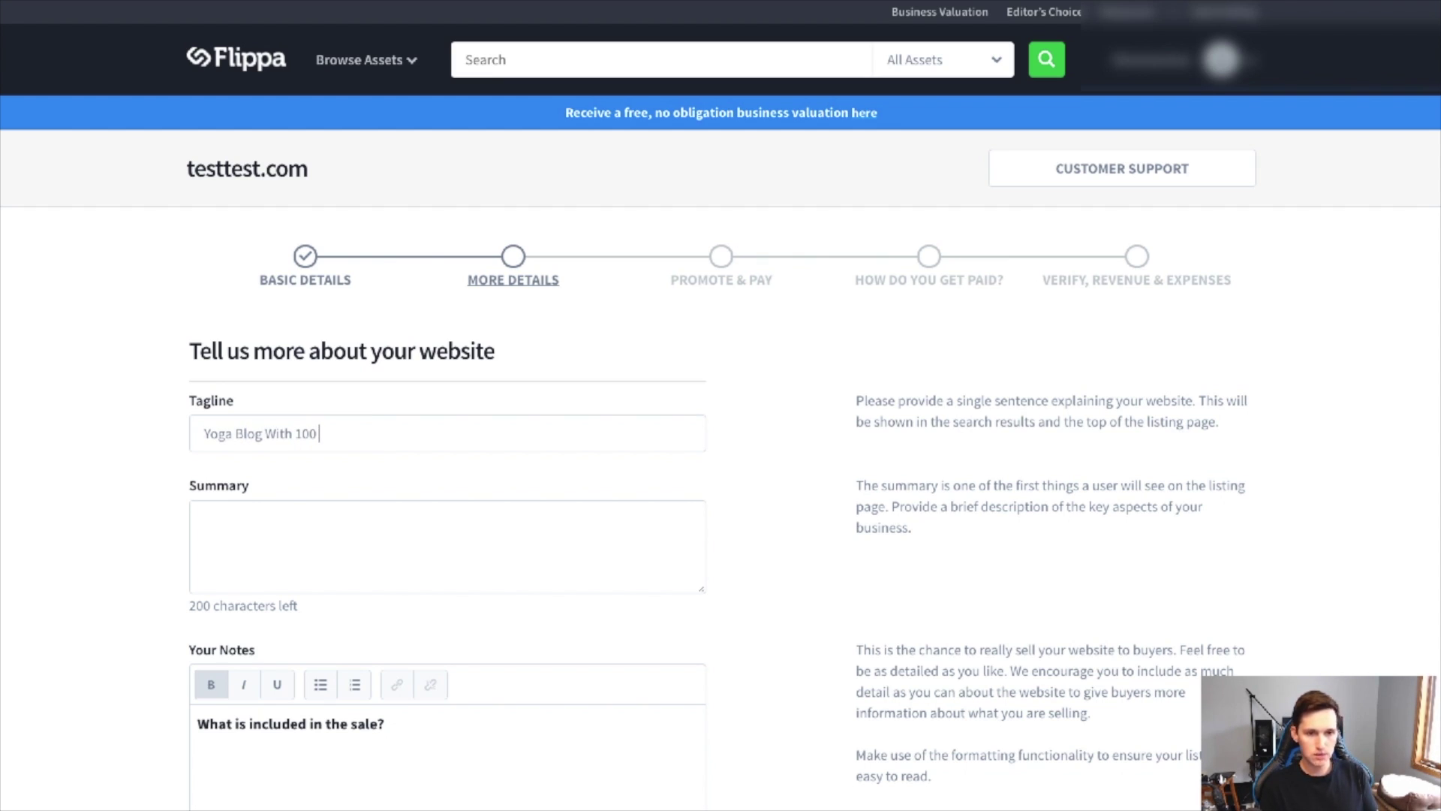
{"action": "type", "text": "Person Email List (After Only ONe M"}
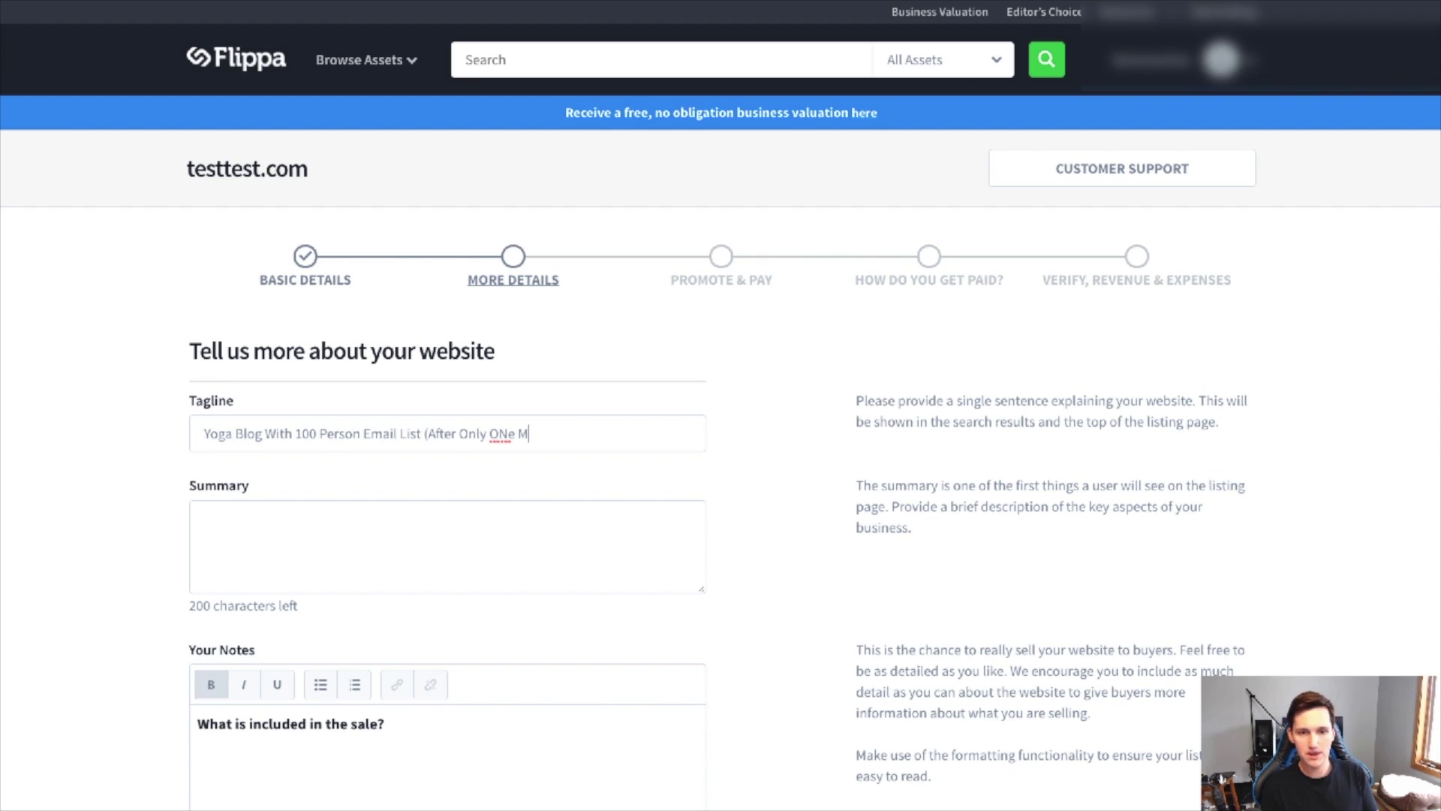
{"action": "key", "text": "BackSpace"}
{"action": "key", "text": "BackSpace"}
{"action": "key", "text": "BackSpace"}
{"action": "key", "text": "BackSpace"}
{"action": "type", "text": "ne Month!"}
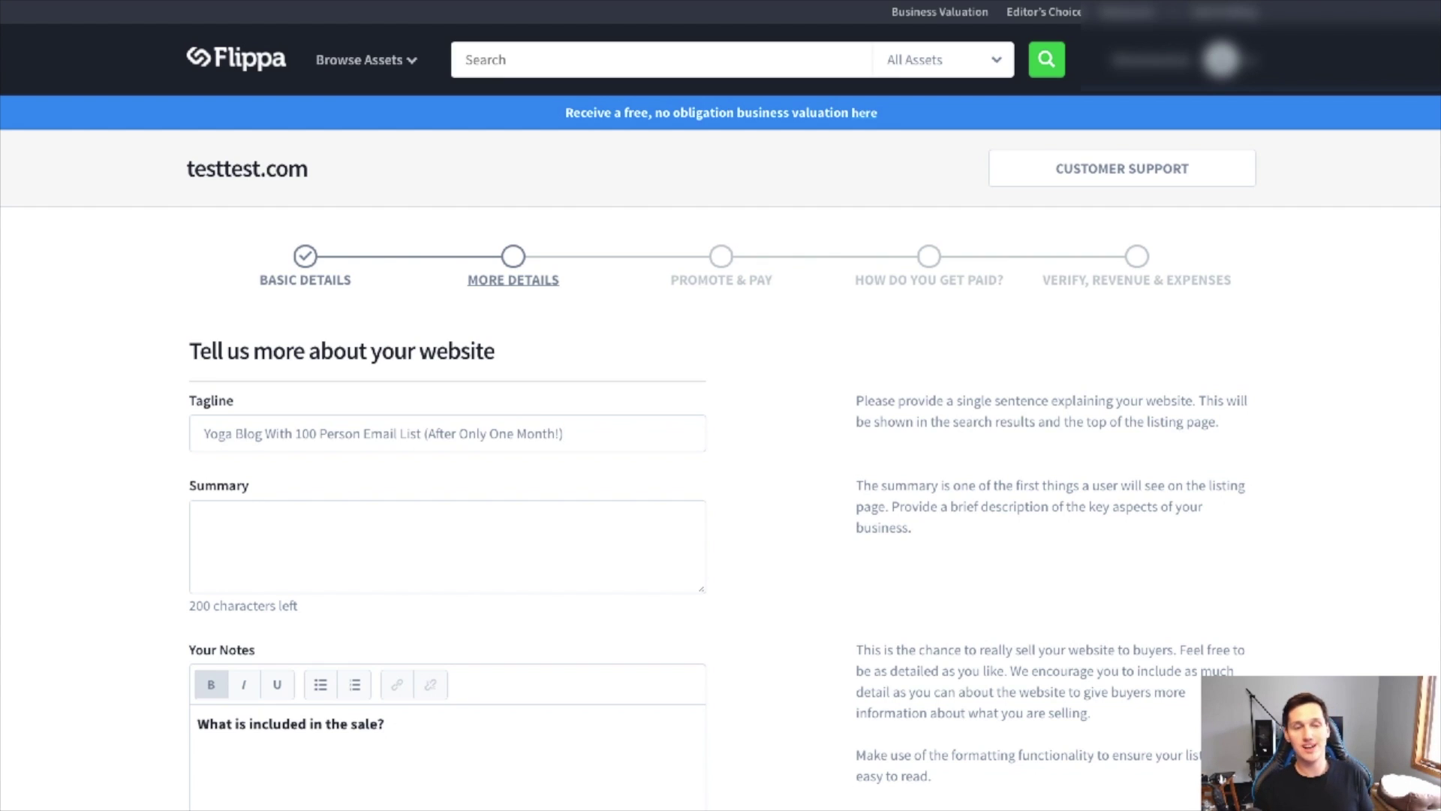
Write a summary presenting the amazing new Yoga fitness brand, whose ad campaigns are already generating leads and traffic after only 1 month.
{"action": "left_click", "coordinate": [282, 510]}
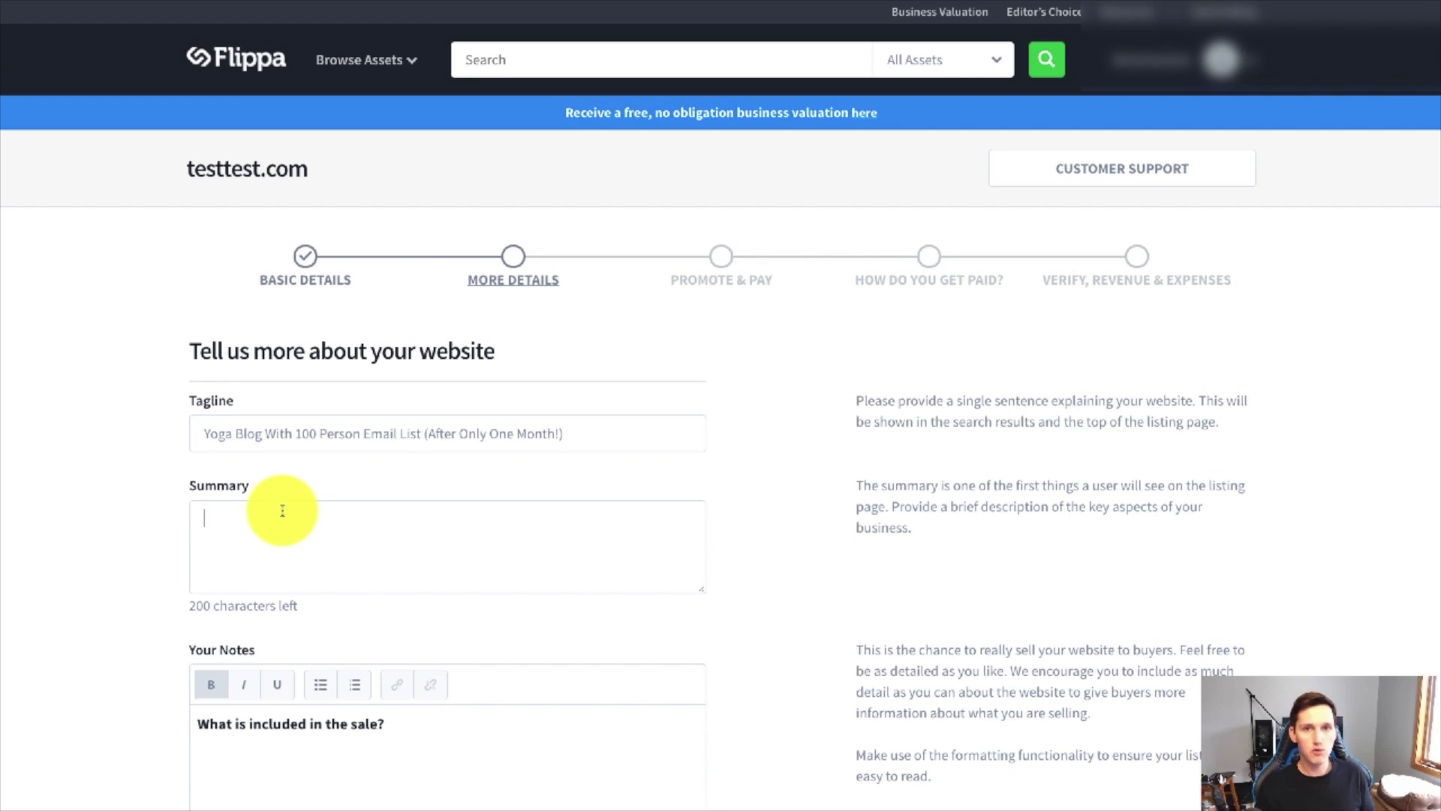
{"action": "type", "text": "We just built this amazing brand in the Yoga fitness niche.  We've spent some time figuring out the ad campaigns and are generating leads and traffic for the site already after only 1 month!"}
{"action": "scroll", "coordinate": [380, 338], "scroll_direction": "down", "scroll_amount": 2}
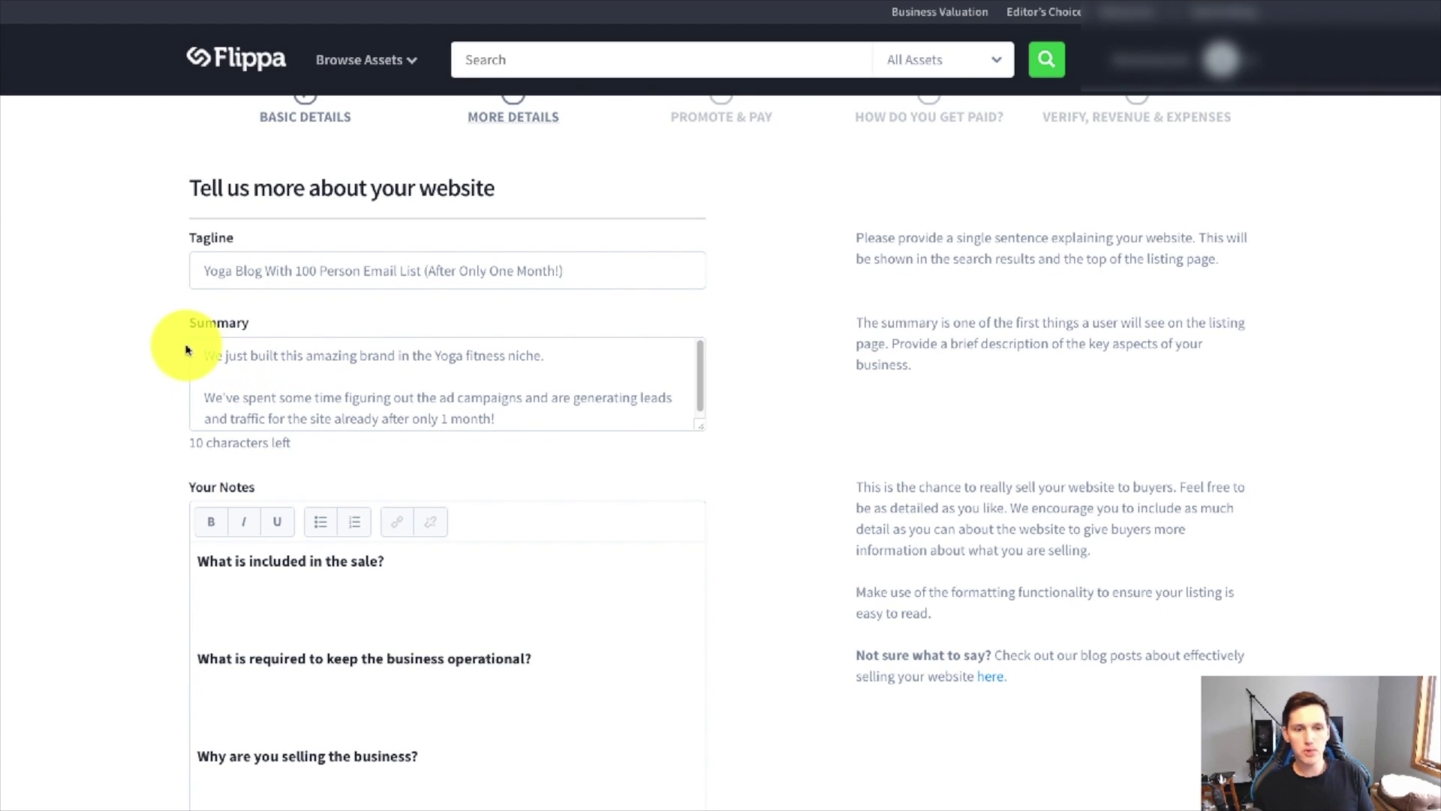
{"action": "left_click_drag", "start_coordinate": [206, 352], "coordinate": [547, 358]}
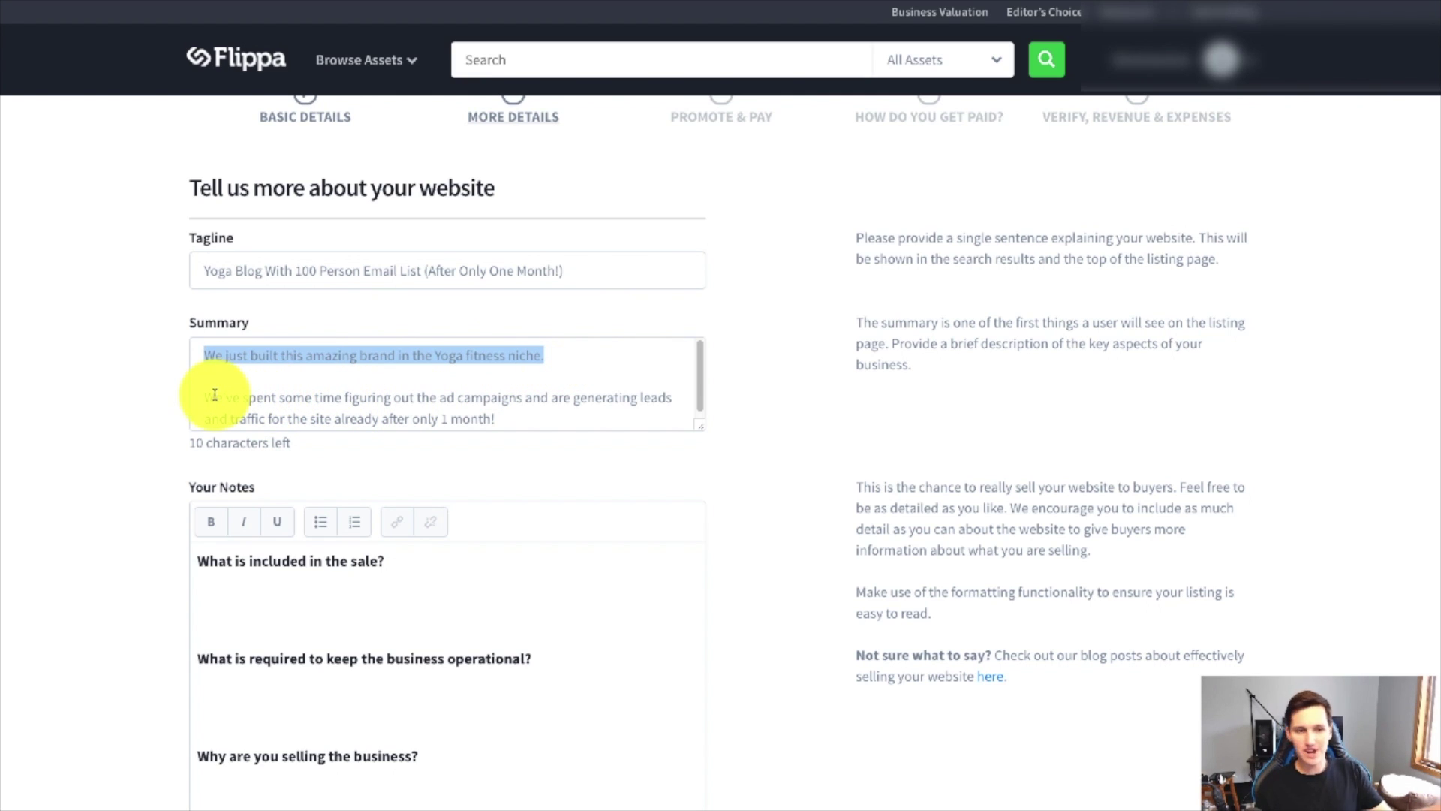
{"action": "left_click_drag", "start_coordinate": [204, 396], "coordinate": [475, 396]}
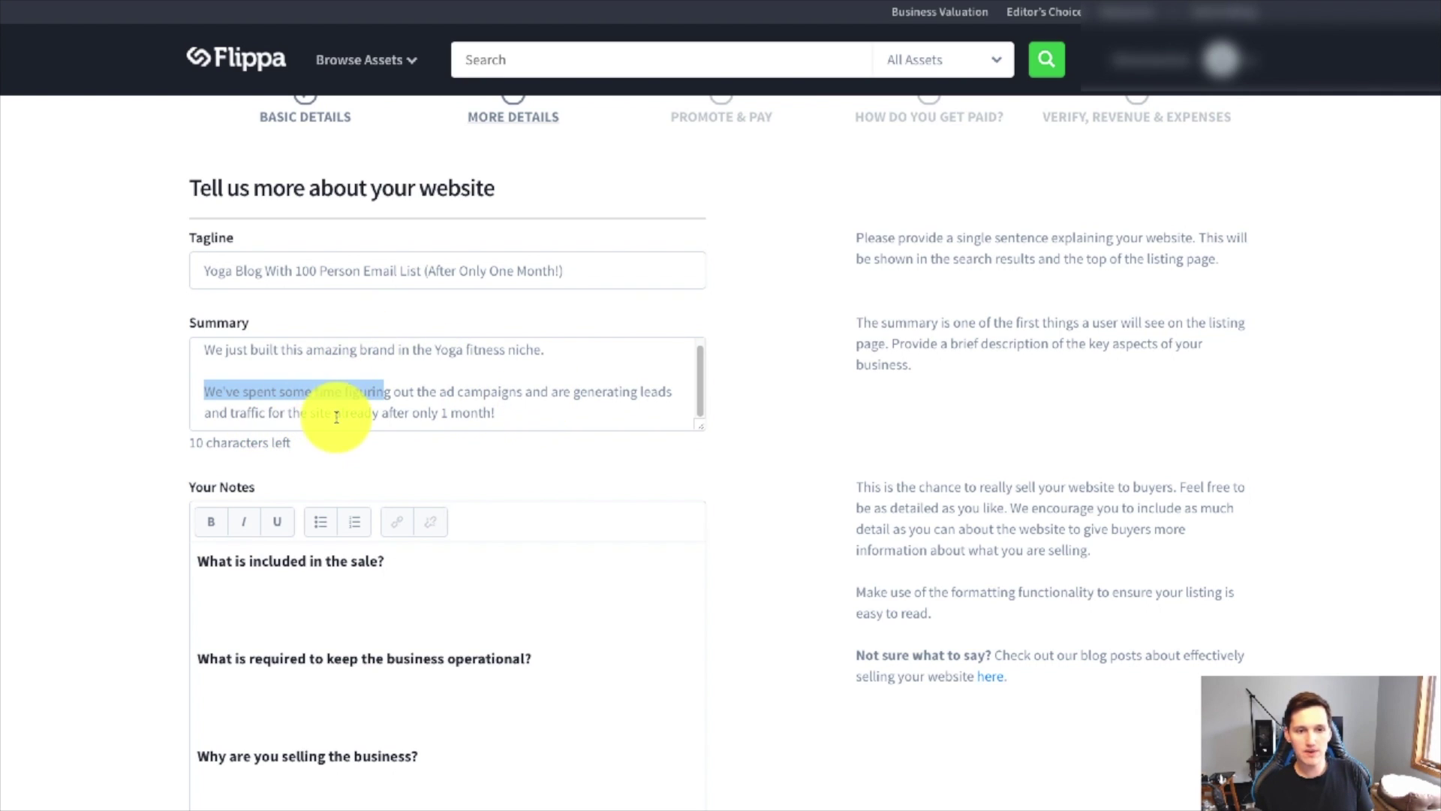
{"action": "left_click", "coordinate": [496, 411]}
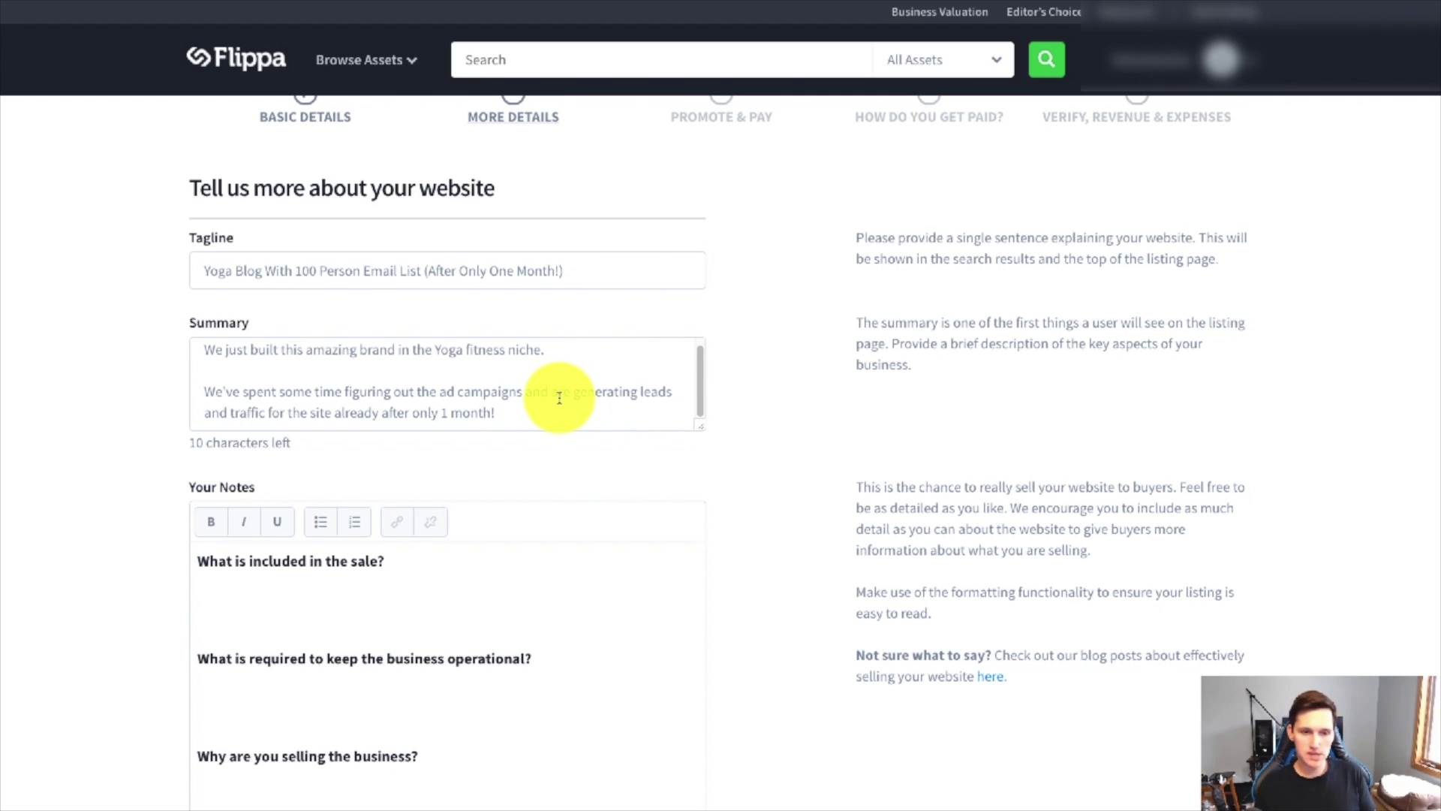
In the notes, answer what is included in the sale with "The website, content, domain name, premium logo and design.".
{"action": "left_click", "coordinate": [305, 595]}
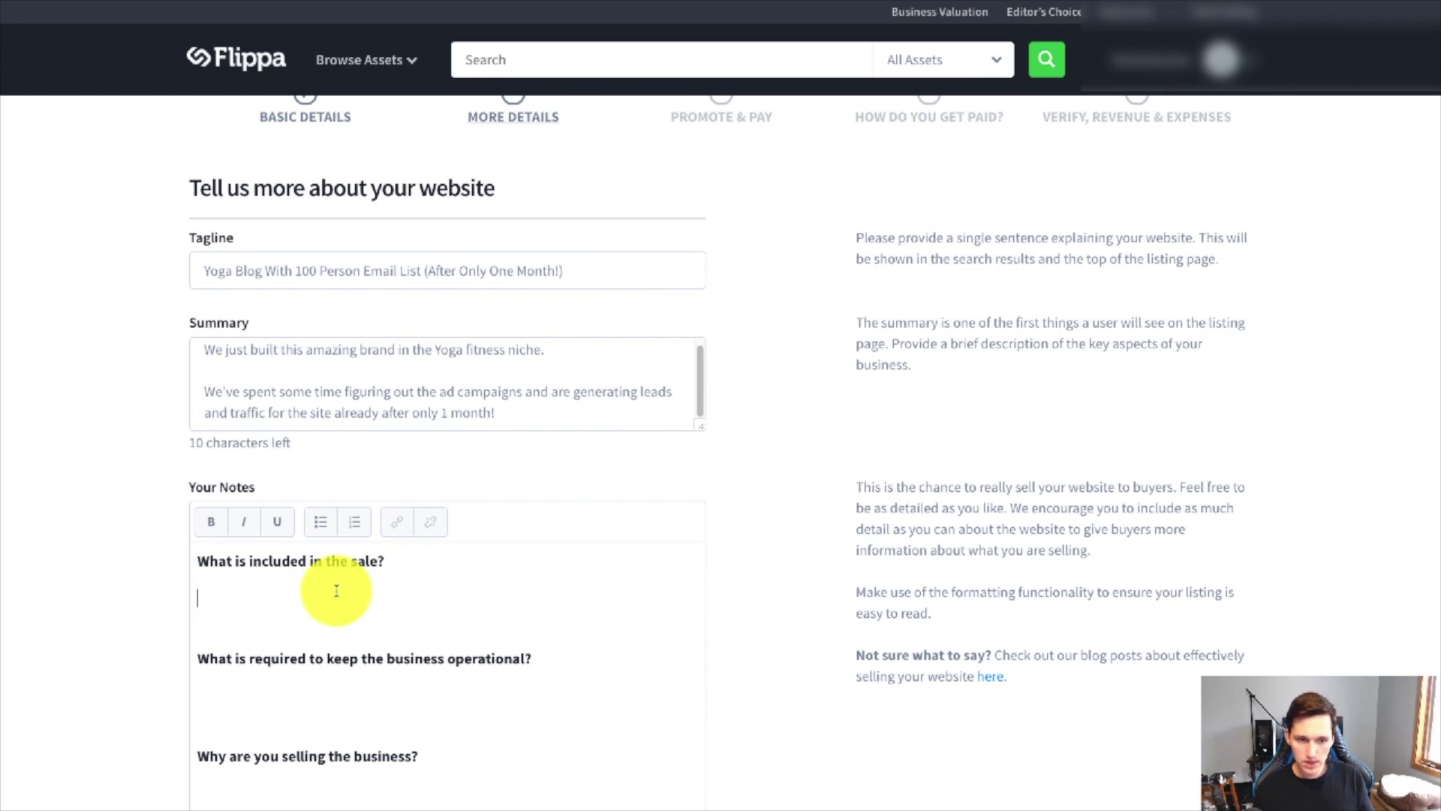
{"action": "type", "text": "This"}
{"action": "key", "text": "BackSpace"}
{"action": "key", "text": "BackSpace"}
{"action": "key", "text": "BackSpace"}
{"action": "key", "text": "BackSpace"}
{"action": "type", "text": "The webstie, content"}
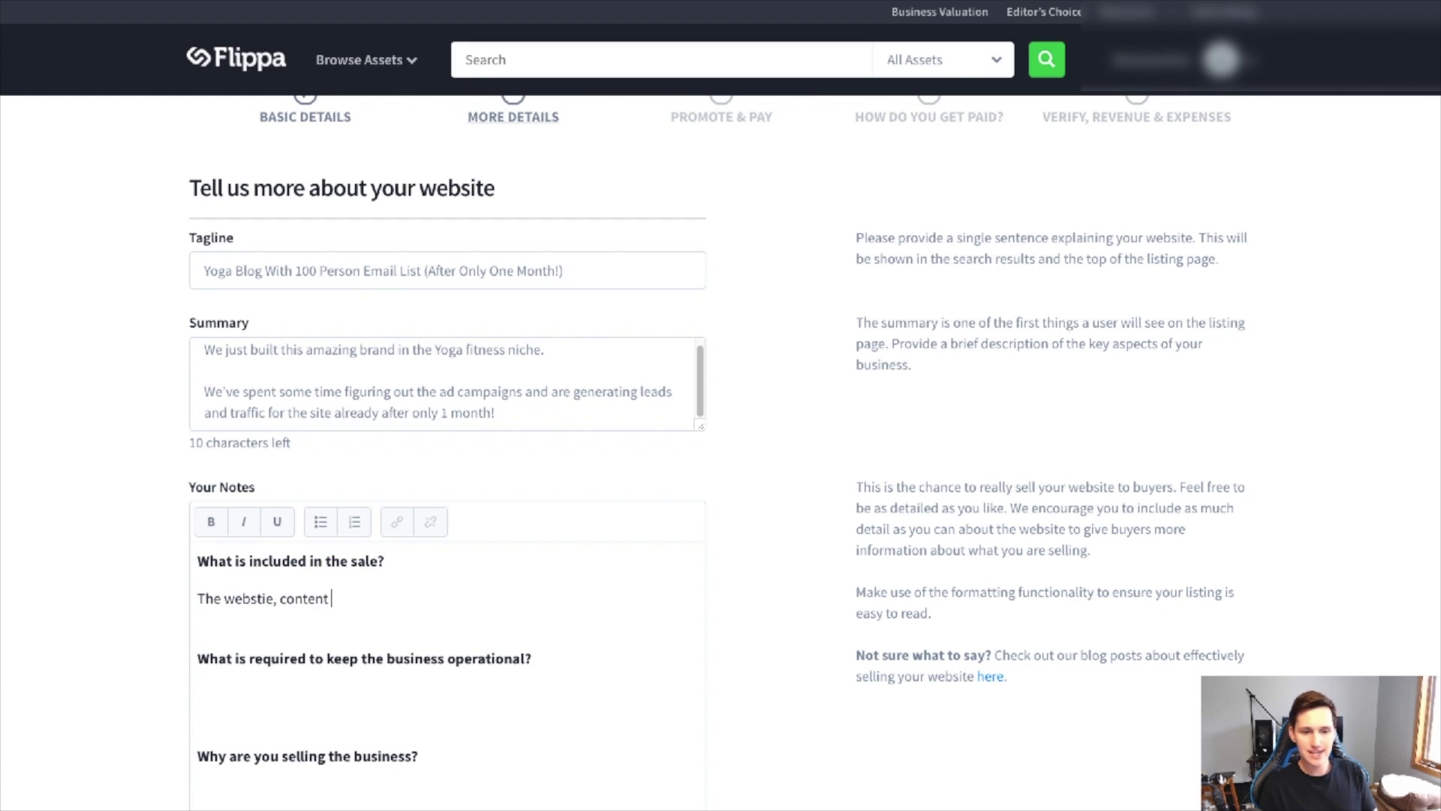
{"action": "key", "text": "BackSpace"}
{"action": "type", "text": ", domain name"}
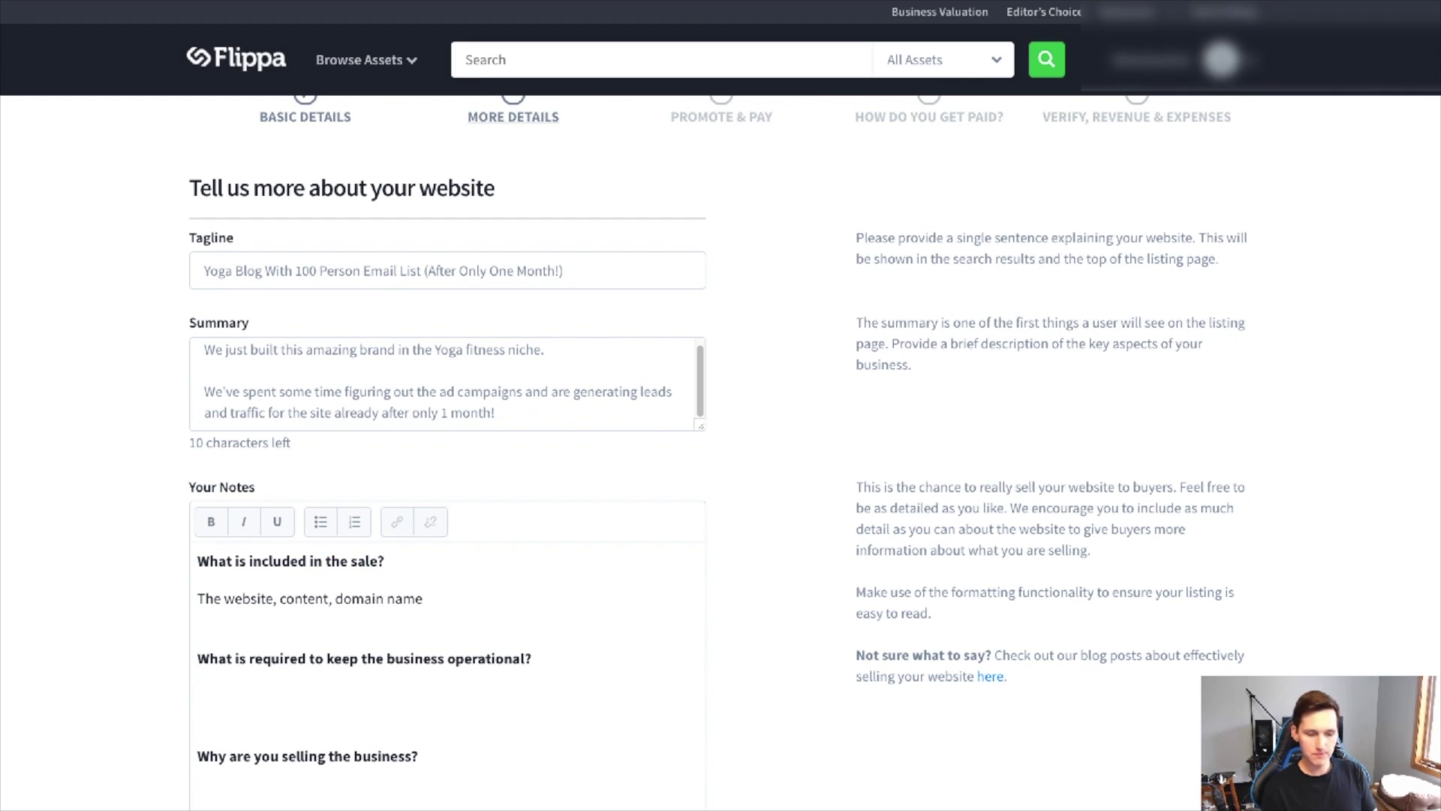
{"action": "type", "text": ", premium logo "}
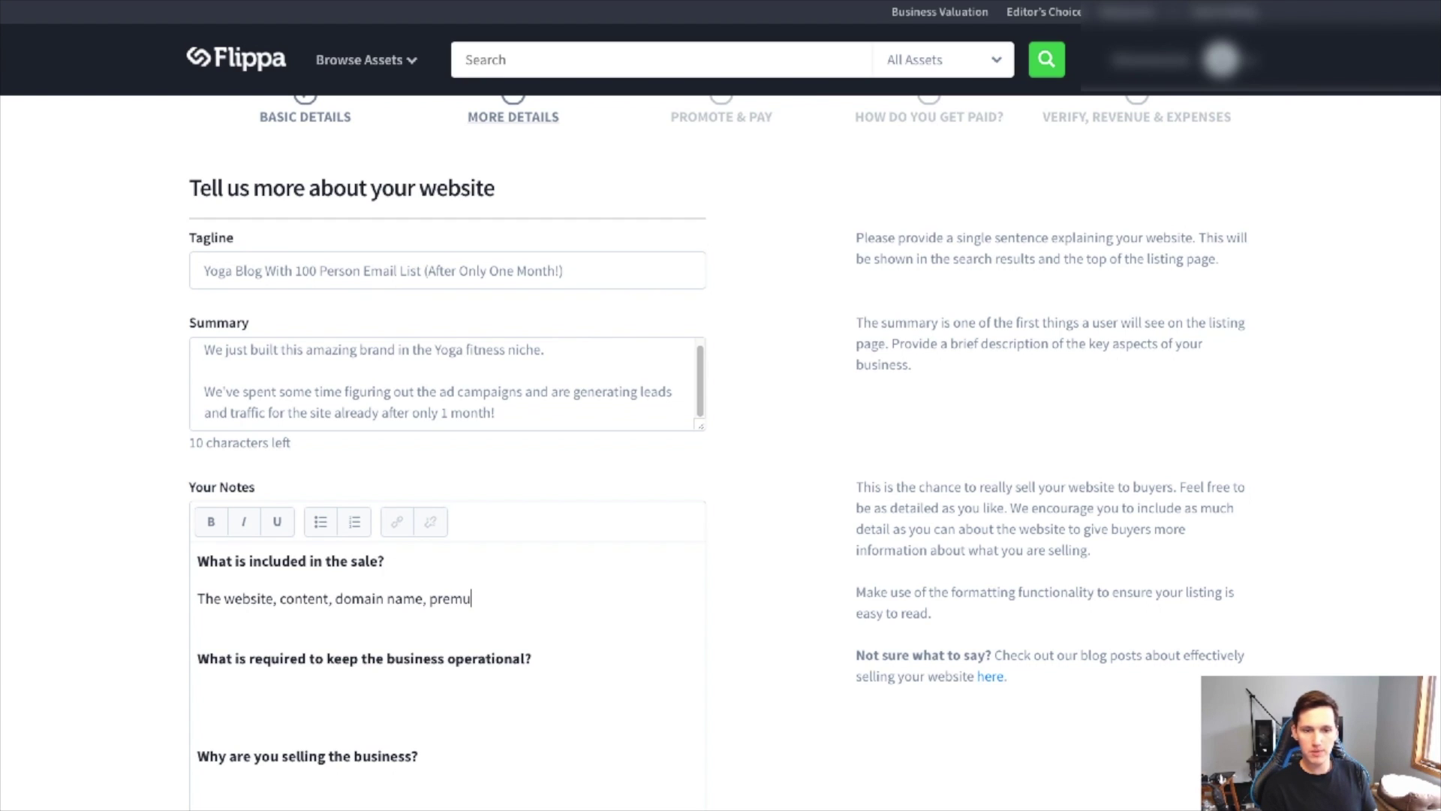
{"action": "type", "text": "and design."}
In the notes, answer the operational requirement with "Pay for hosting." and the selling reason with "We enjoy the process of starting businesses, not running them.".
{"action": "left_click", "coordinate": [372, 677]}
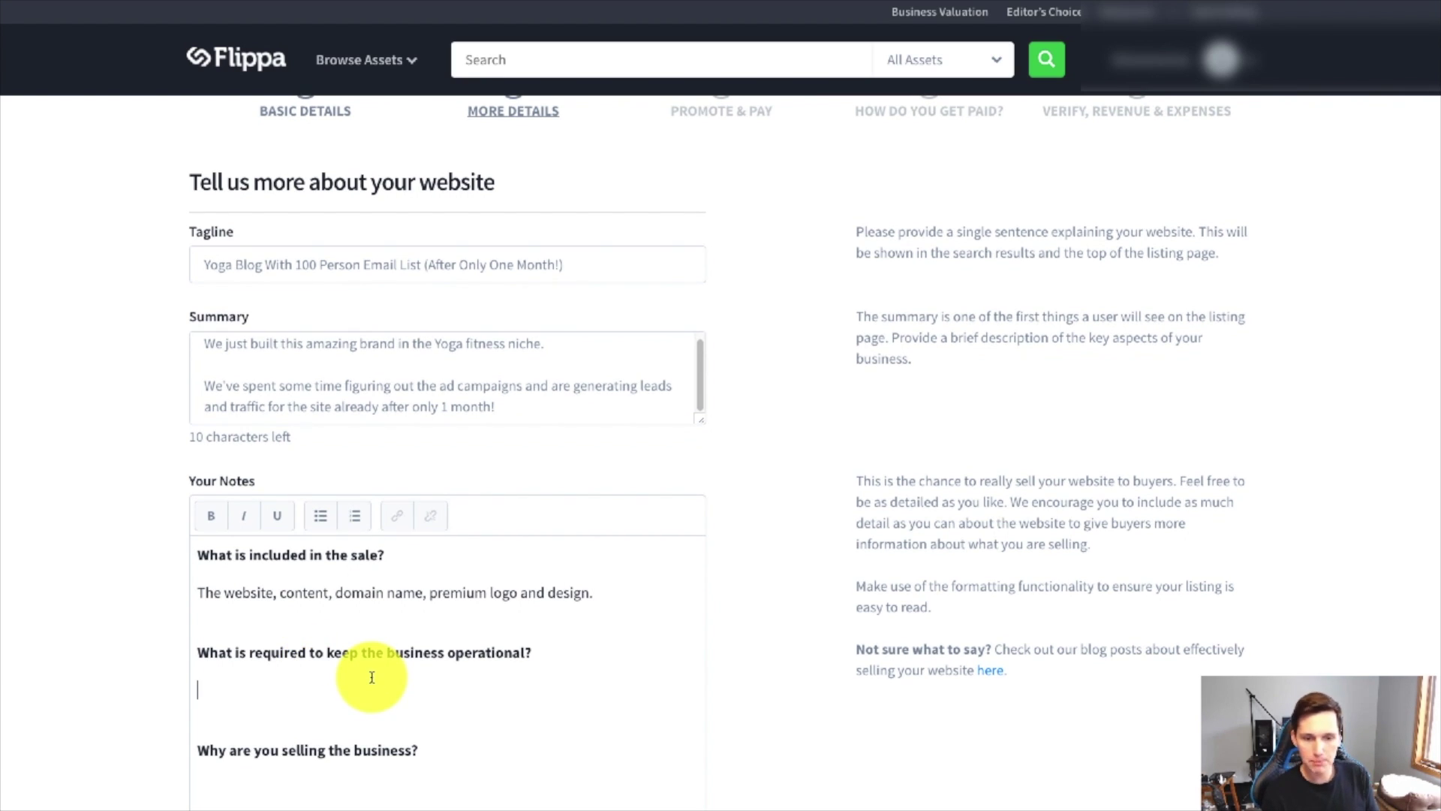
{"action": "type", "text": "Pay for hosting."}
{"action": "scroll", "coordinate": [363, 668], "scroll_direction": "down", "scroll_amount": 3}
{"action": "left_click", "coordinate": [258, 514]}
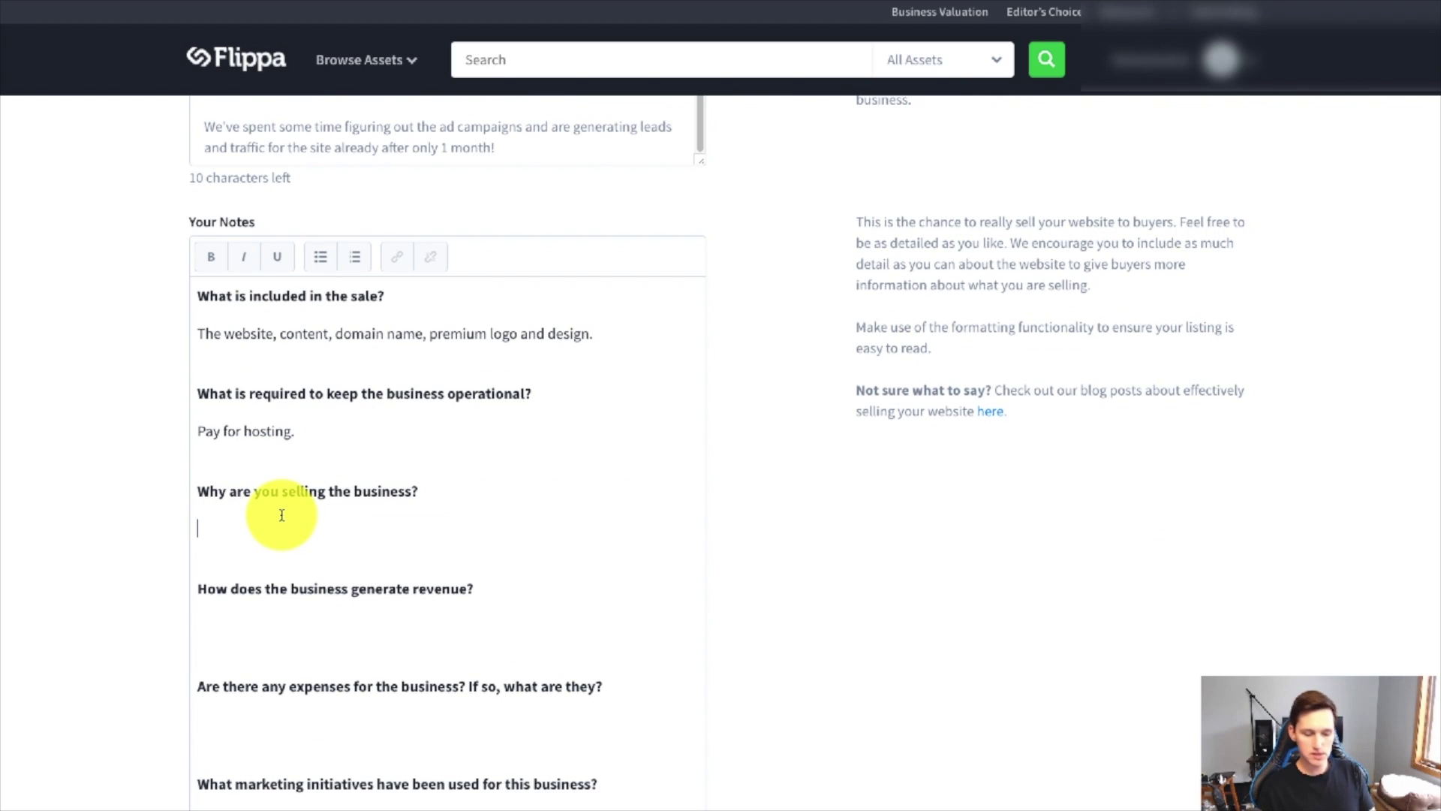
{"action": "type", "text": "We enjoy the process of starting businesses, not running them."}
{"action": "left_click_drag", "start_coordinate": [199, 524], "coordinate": [598, 524]}
{"action": "left_click", "coordinate": [597, 528]}
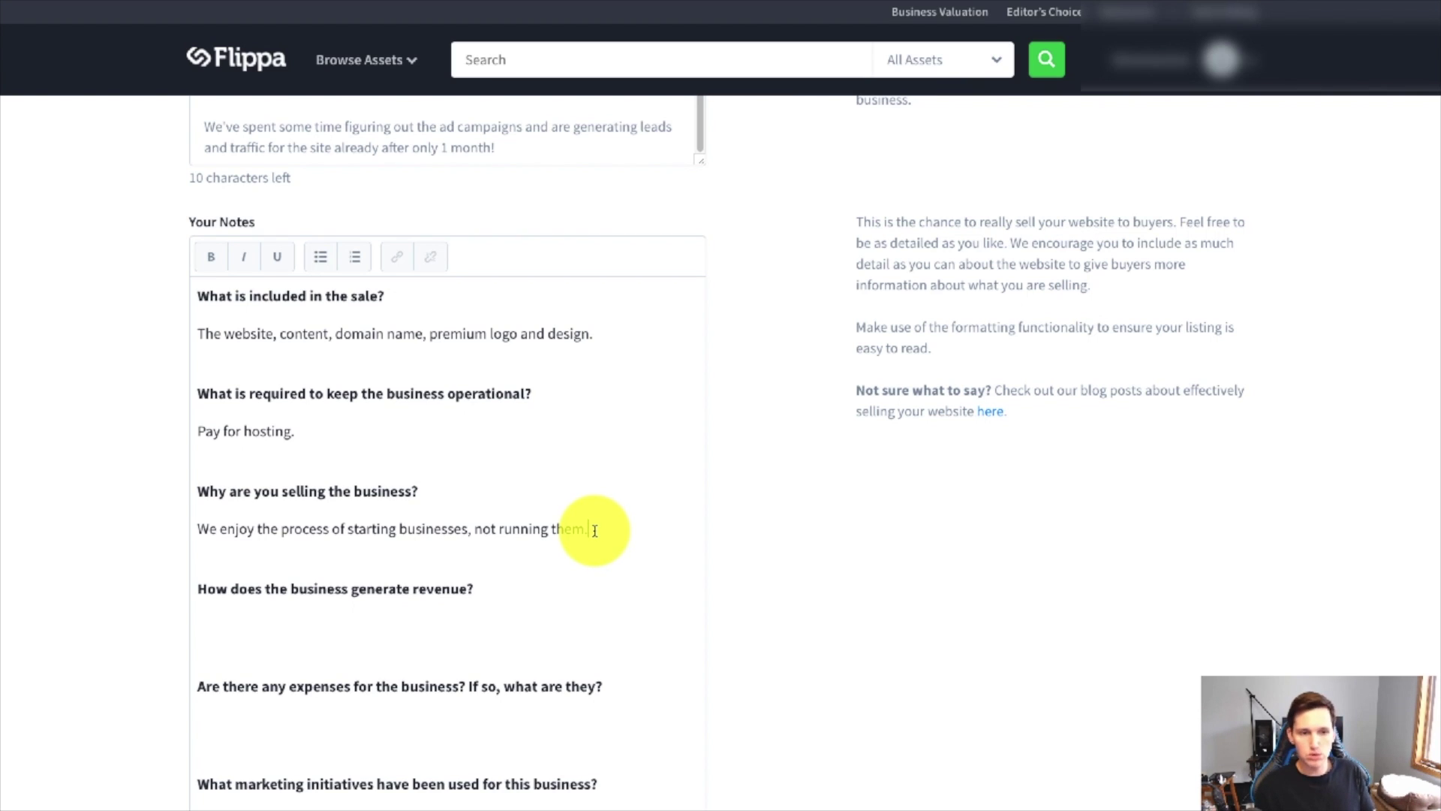
Answer how the business generates revenue with "By building an email list you can market various affiliate products or products of your own.".
{"action": "left_click", "coordinate": [304, 635]}
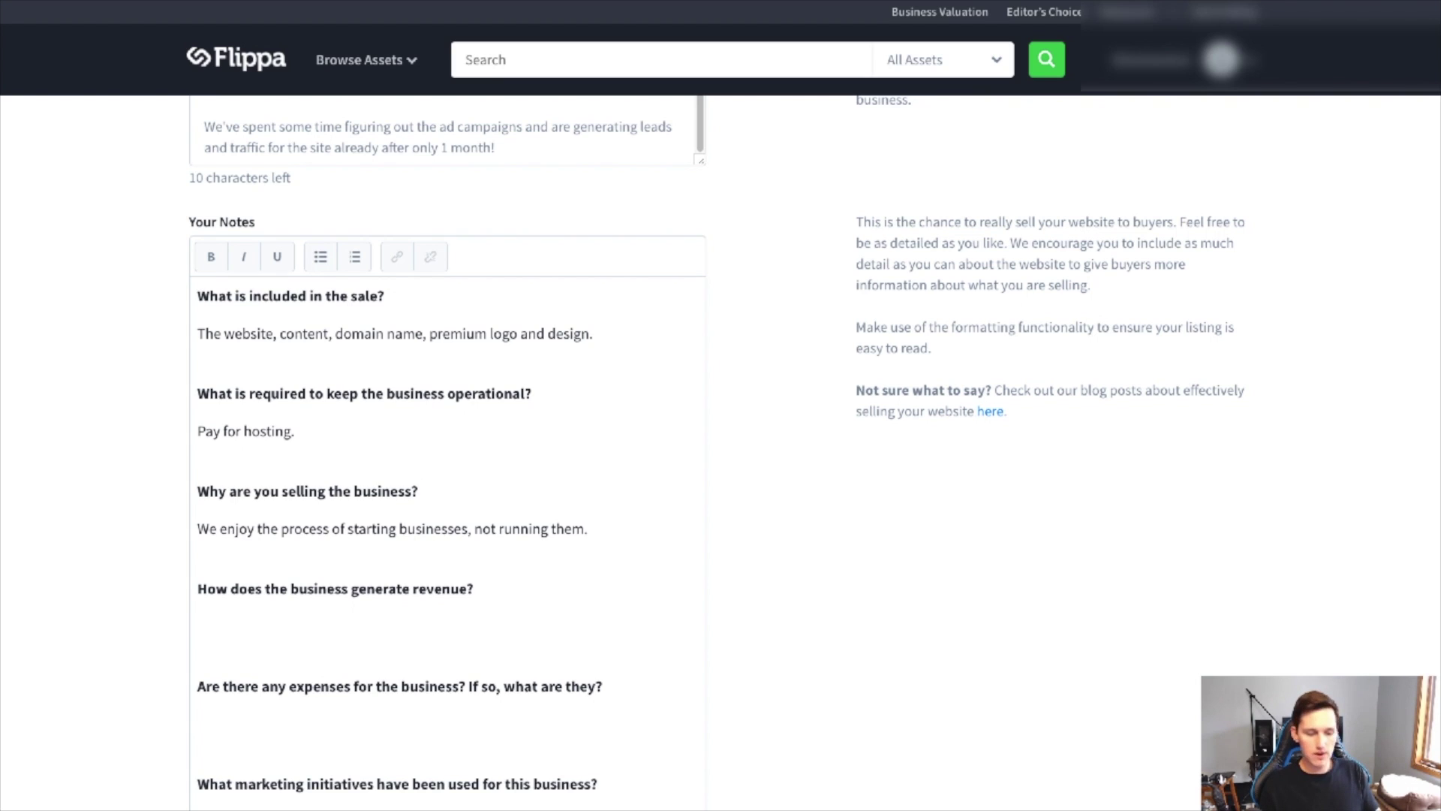
{"action": "type", "text": "By building an email list you can market various affiliate products."}
{"action": "left_click_drag", "start_coordinate": [376, 628], "coordinate": [505, 627]}
{"action": "left_click", "coordinate": [611, 627]}
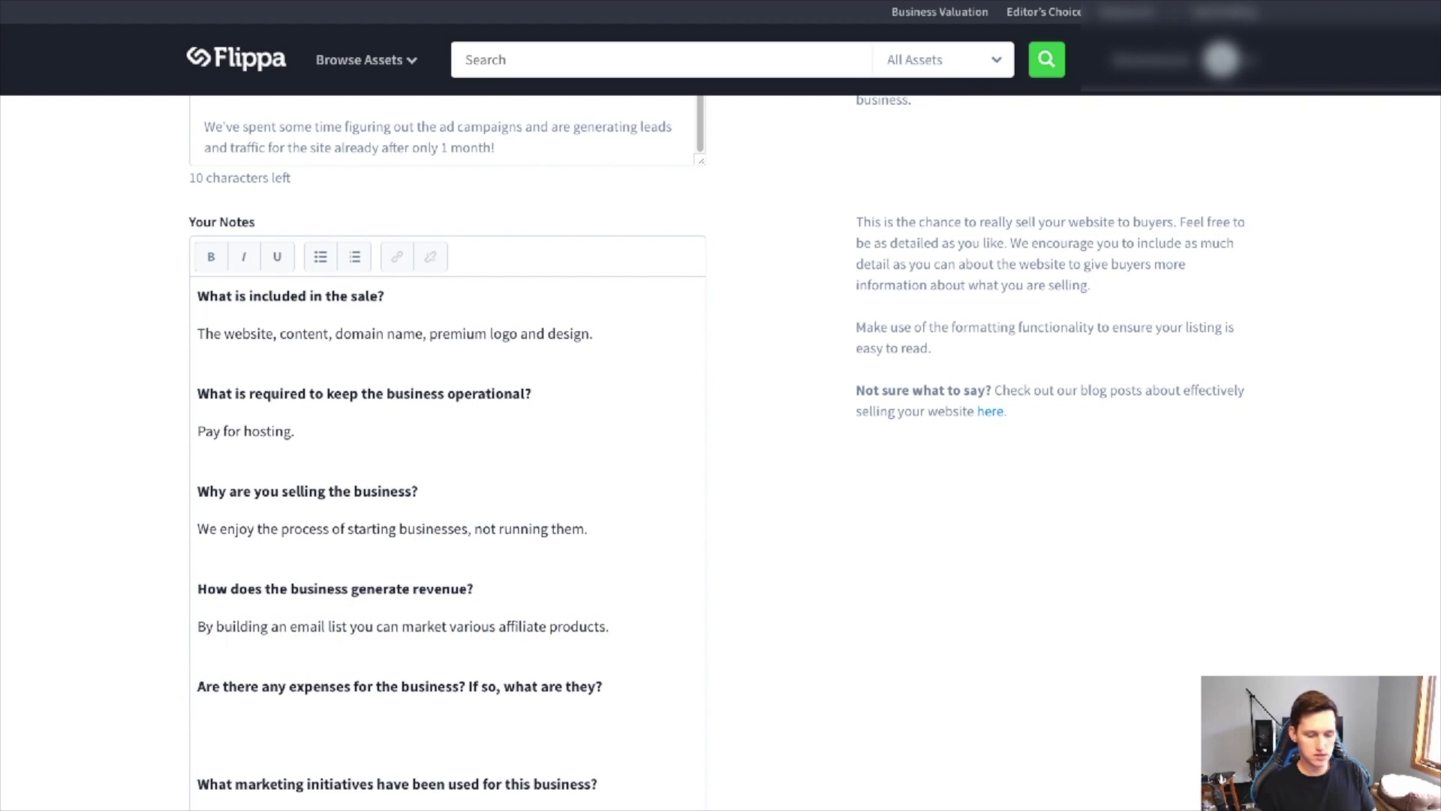
{"action": "type", "text": "products of your"}
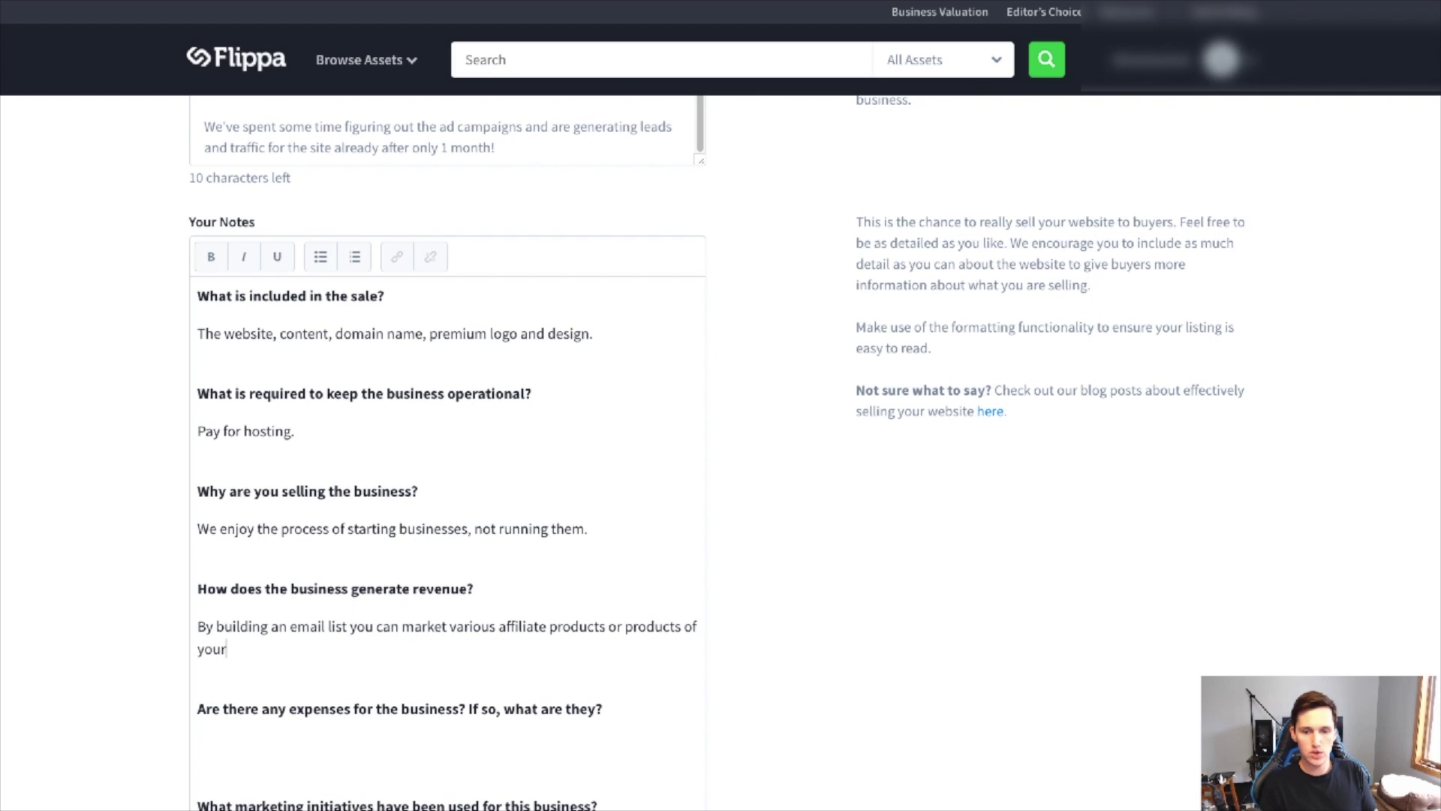
{"action": "type", "text": " own."}
Answer the question about the business's expenses with "Hosting and optional Facebook ads.".
{"action": "scroll", "coordinate": [518, 632], "scroll_direction": "down", "scroll_amount": 2}
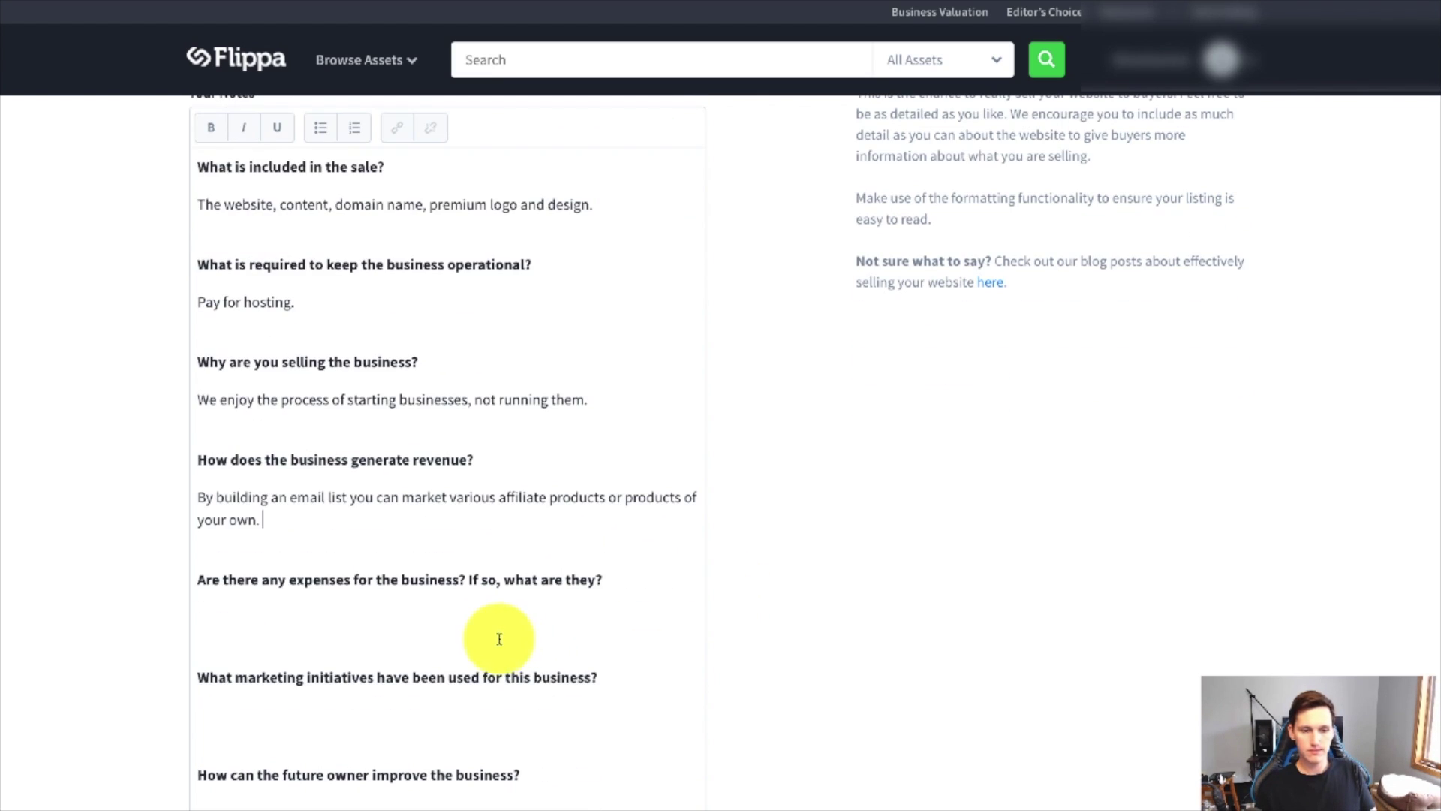
{"action": "left_click", "coordinate": [340, 599]}
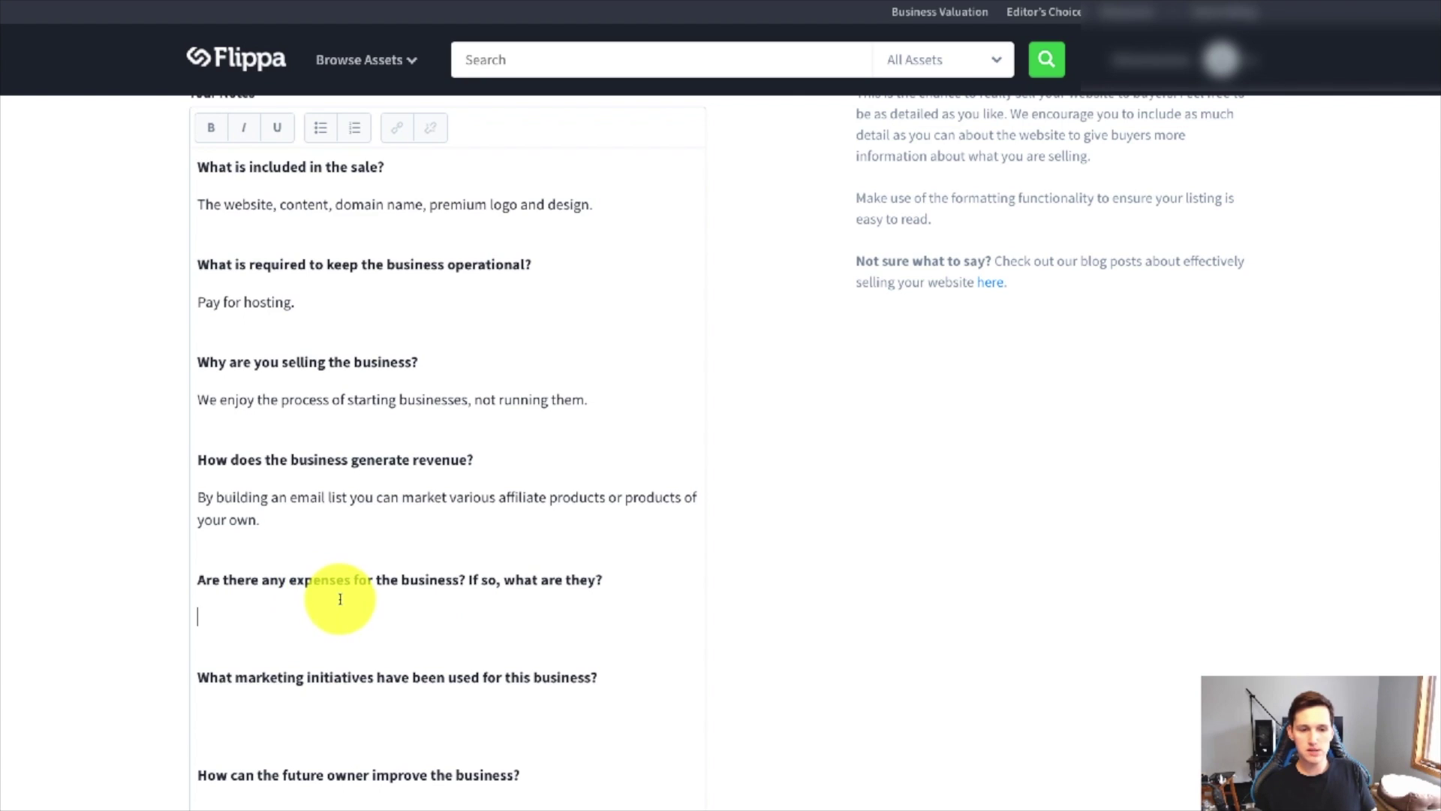
{"action": "type", "text": "Hosting"}
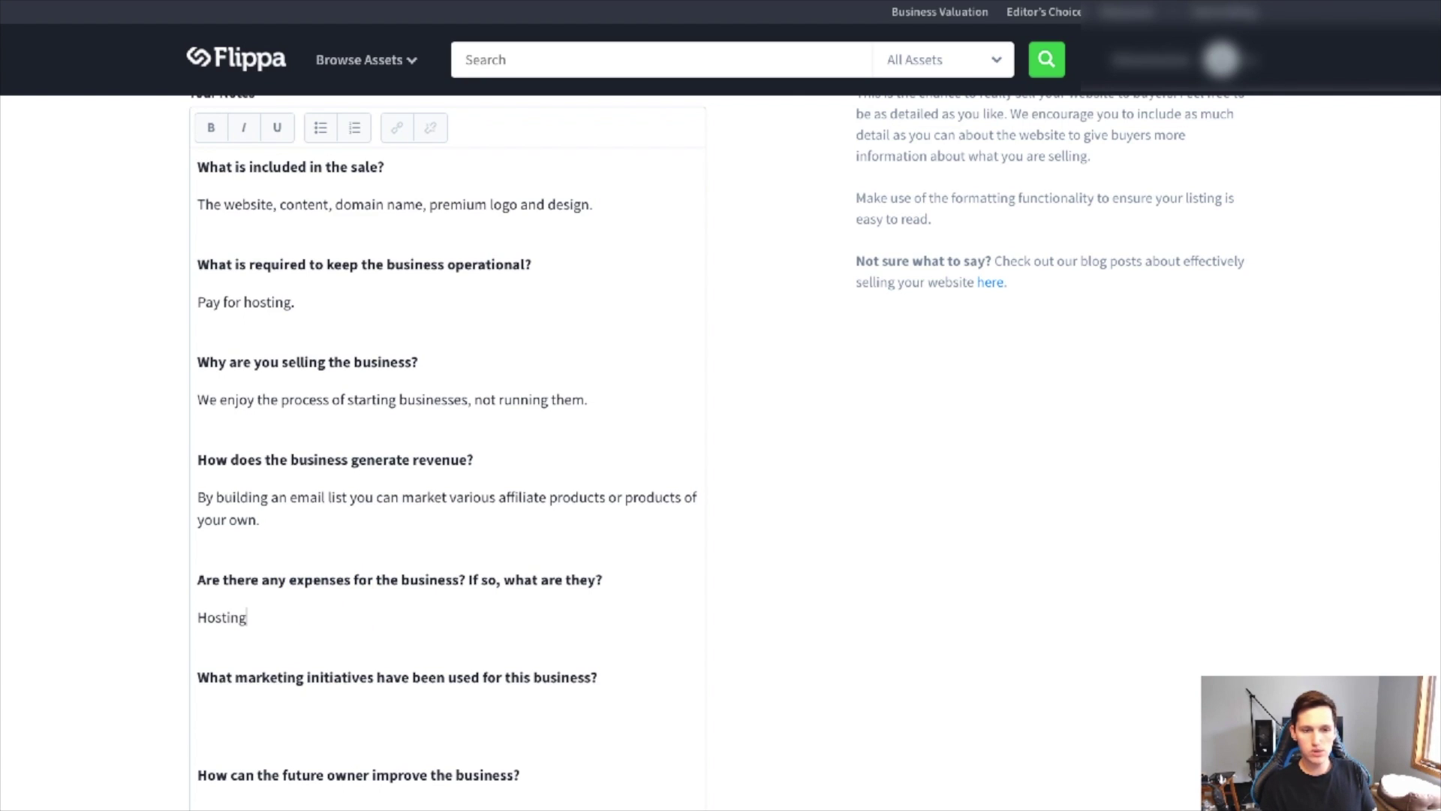
{"action": "type", "text": " and opt"}
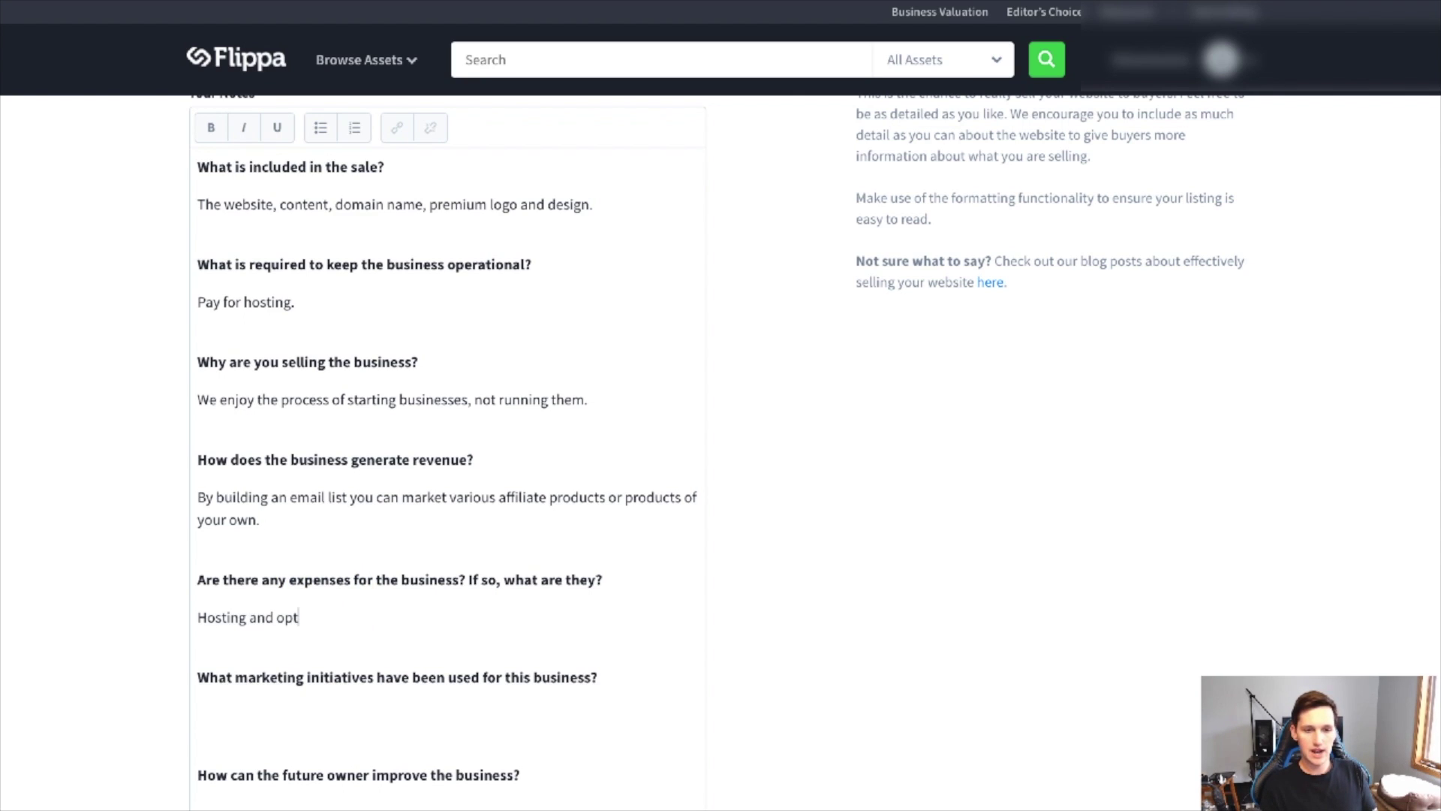
{"action": "type", "text": "ional Fac"}
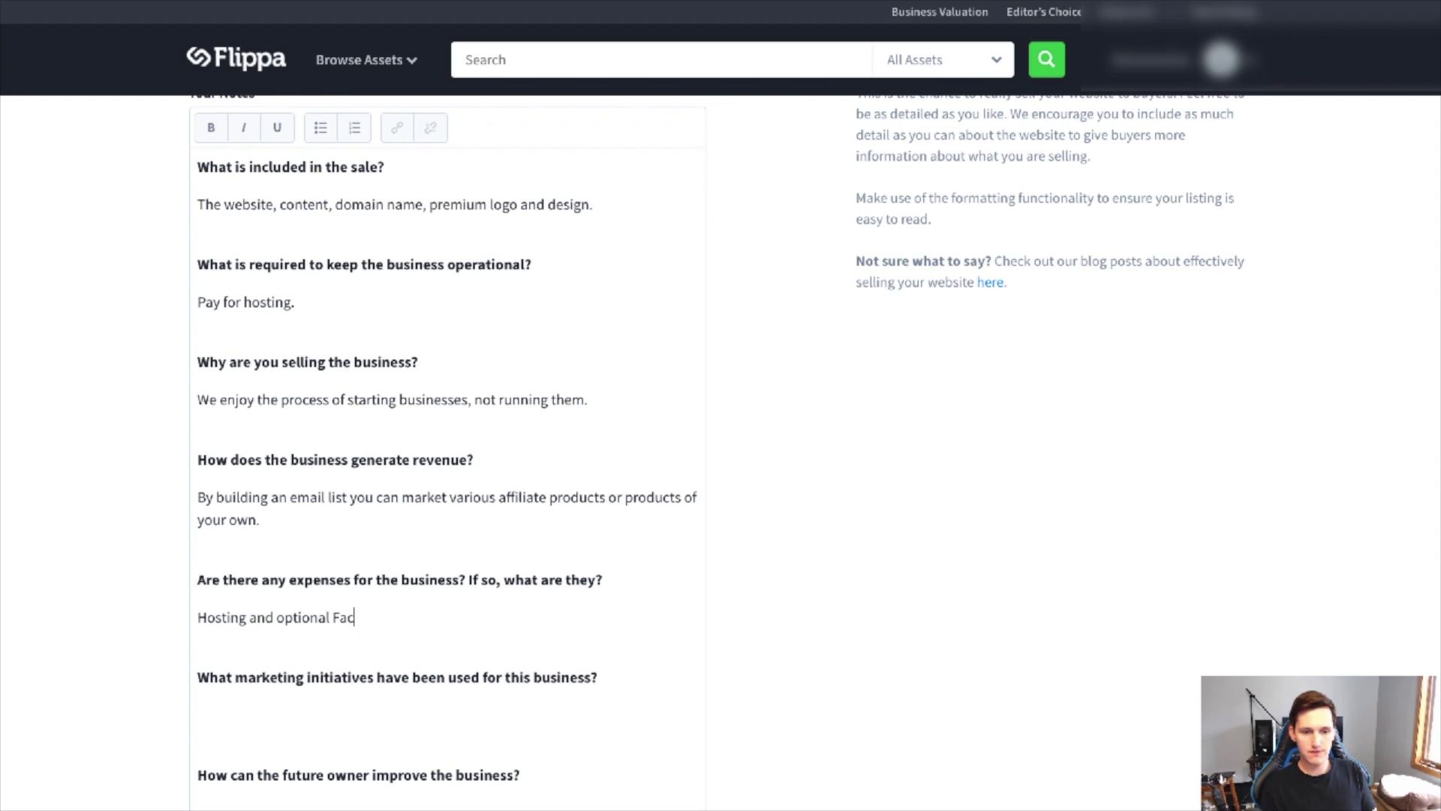
{"action": "type", "text": "ebook ads."}
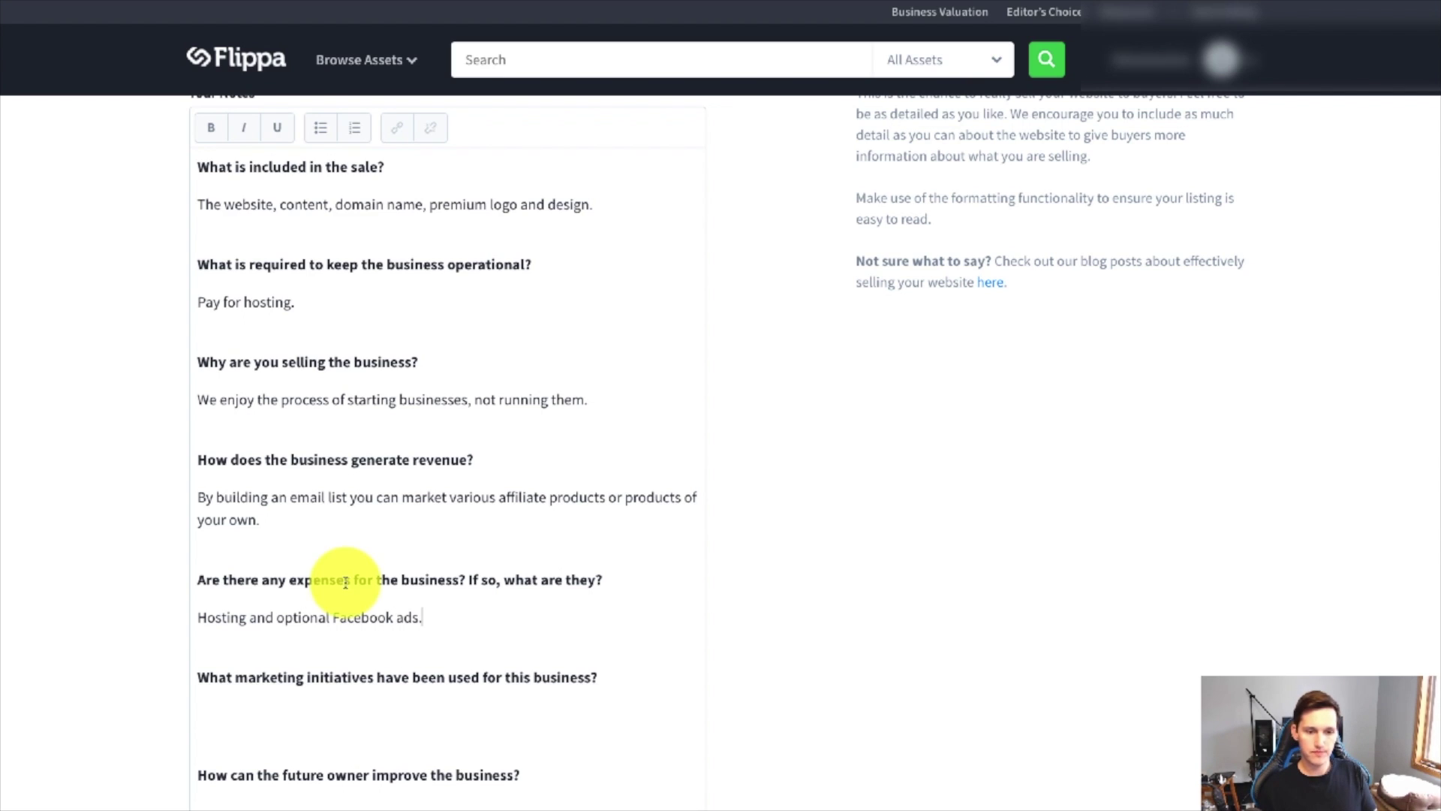
Answer the marketing initiatives question with "Facebook Ads" and the question on how the future owner can improve the business with "SEO".
{"action": "scroll", "coordinate": [386, 651], "scroll_direction": "down", "scroll_amount": 1}
{"action": "left_click", "coordinate": [370, 685]}
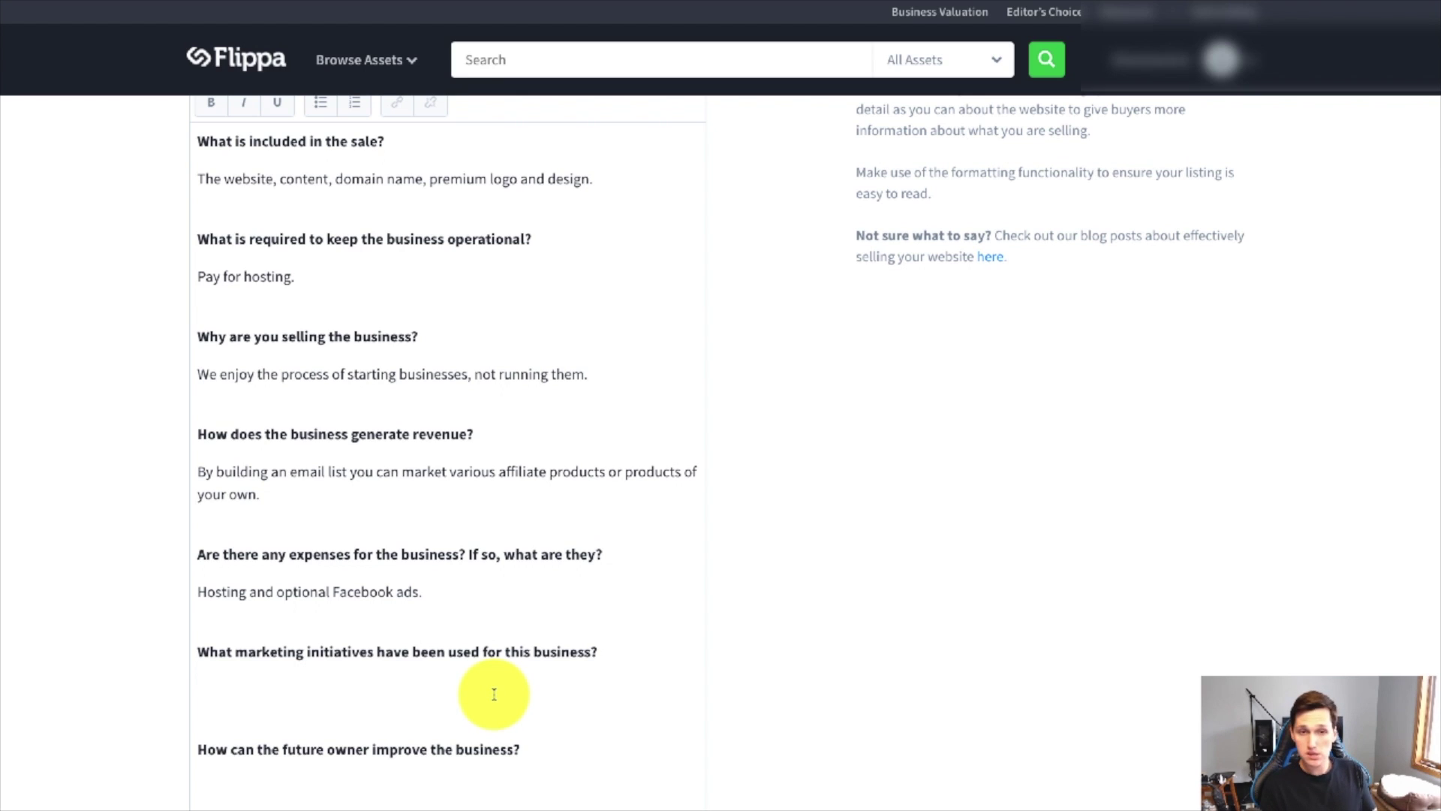
{"action": "type", "text": "Facebook A"}
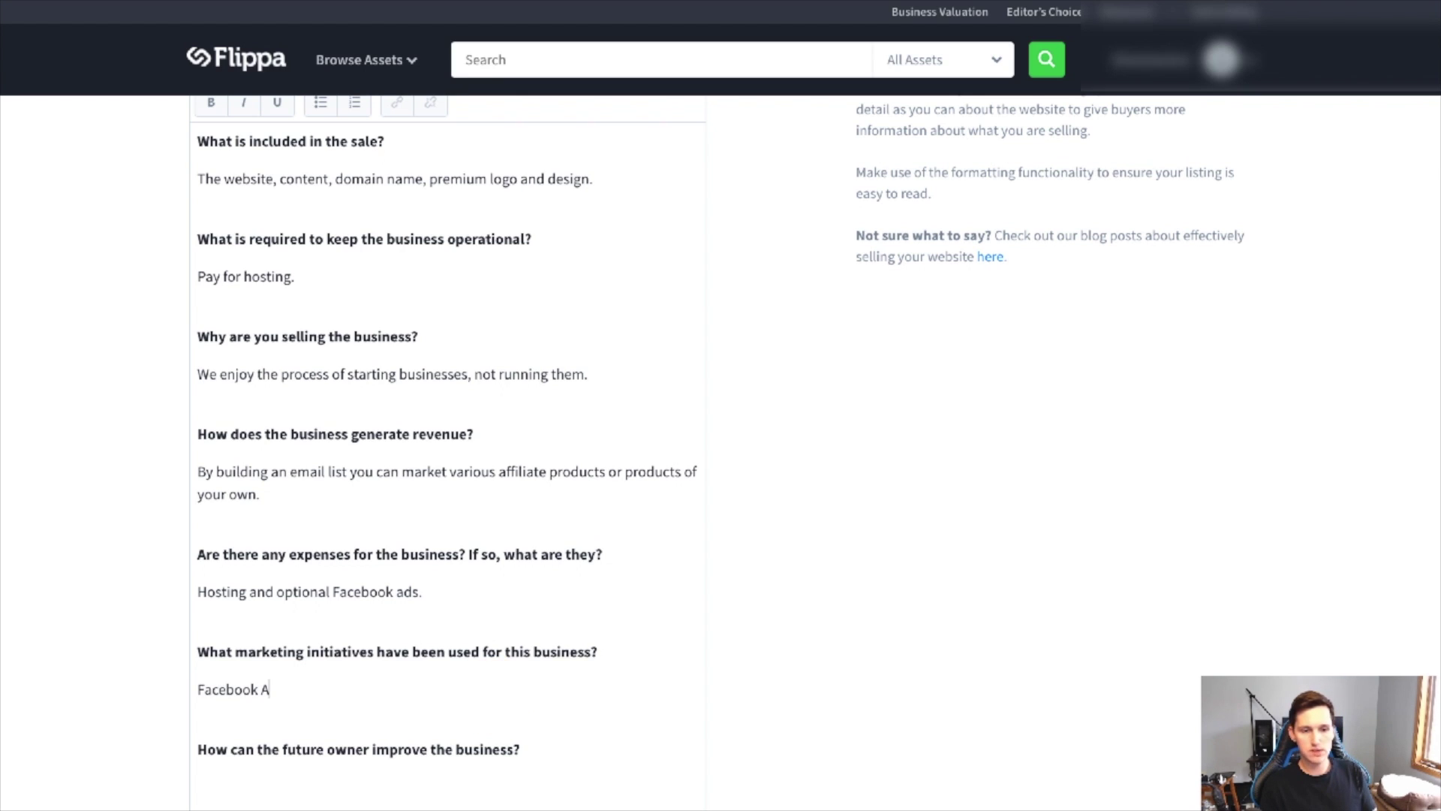
{"action": "type", "text": "ds"}
{"action": "scroll", "coordinate": [507, 692], "scroll_direction": "down", "scroll_amount": 1}
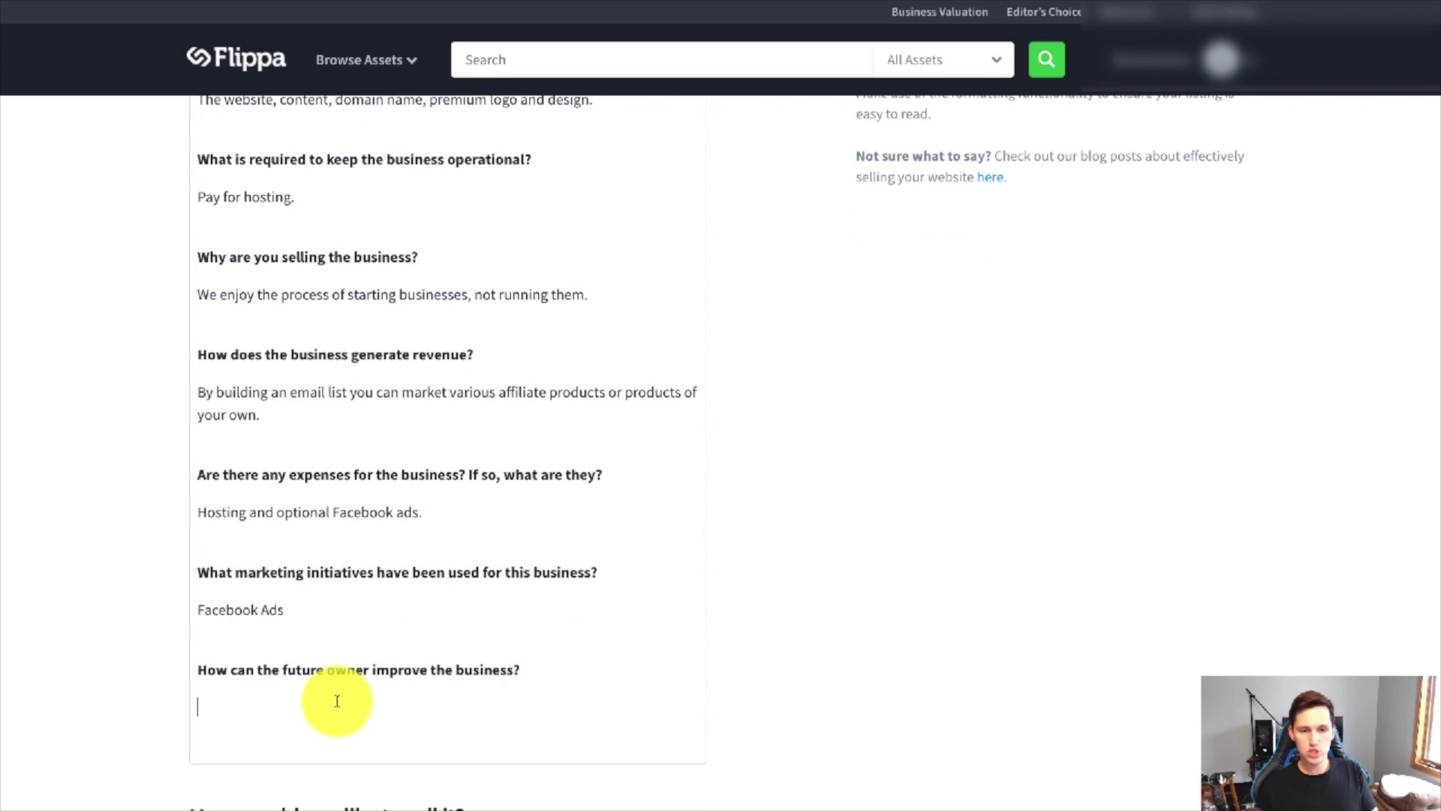
{"action": "type", "text": "SEO"}
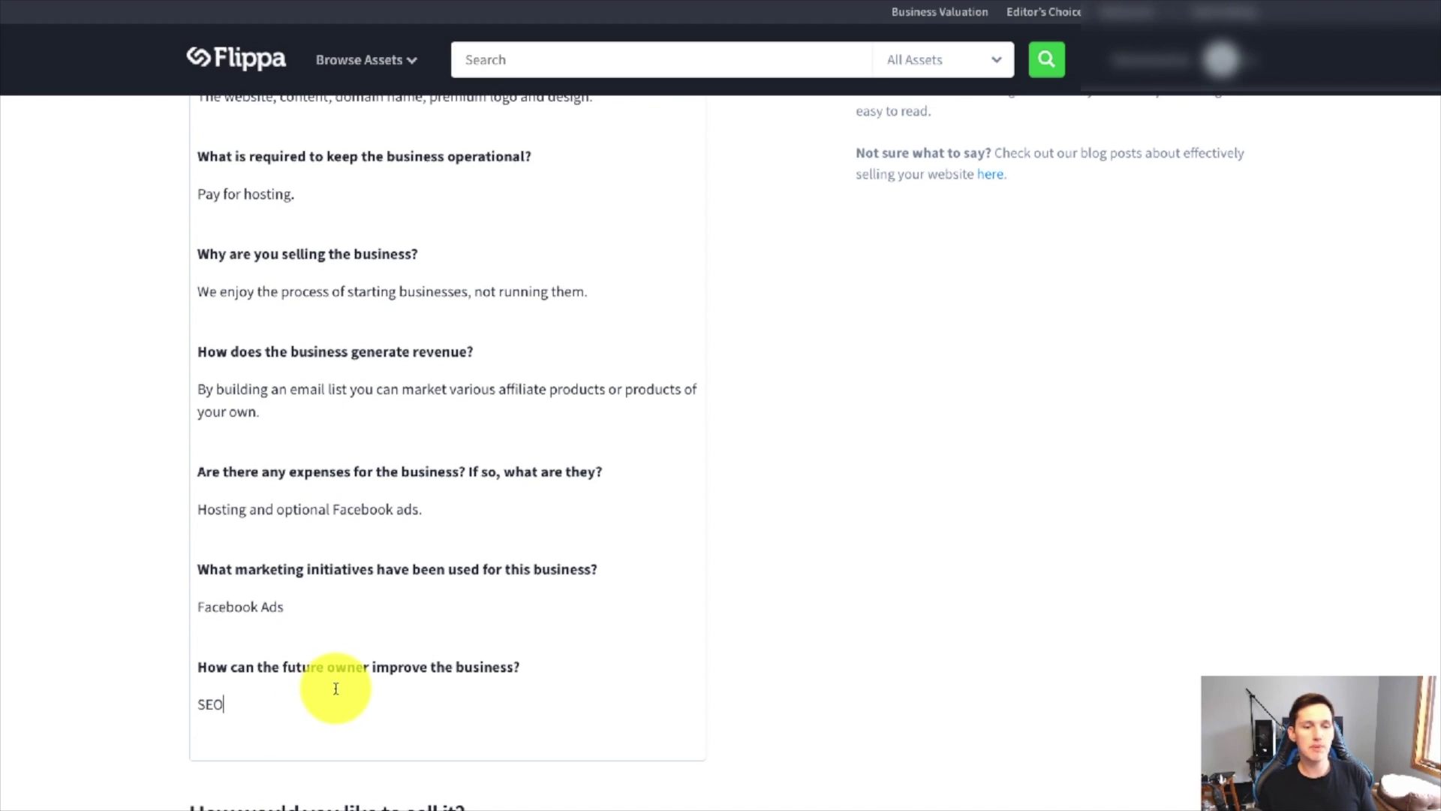
Keep the auction sale method and set the auction duration to 7 days.
{"action": "scroll", "coordinate": [348, 685], "scroll_direction": "down", "scroll_amount": 2}
{"action": "scroll", "coordinate": [273, 660], "scroll_direction": "down", "scroll_amount": 2}
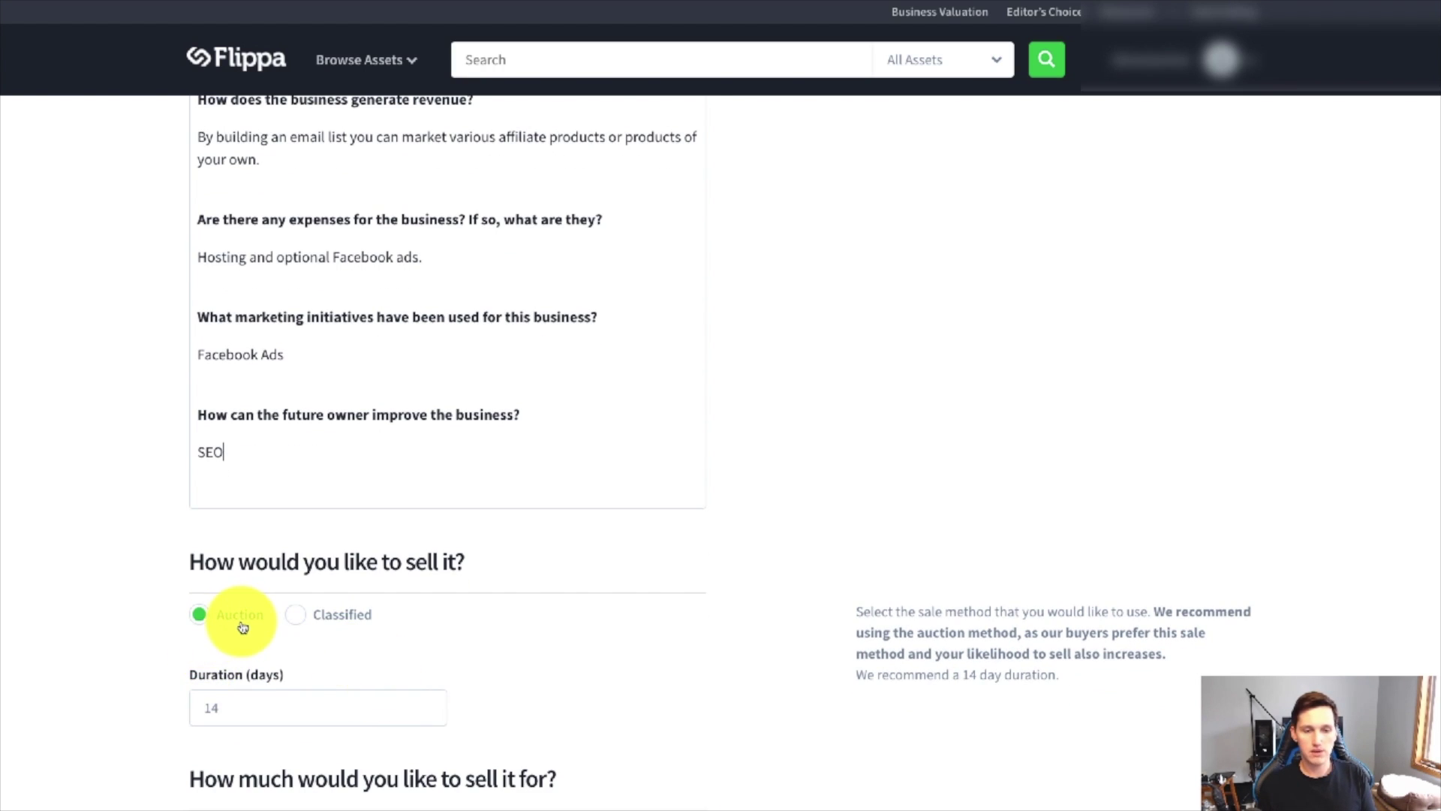
{"action": "scroll", "coordinate": [235, 623], "scroll_direction": "down", "scroll_amount": 1}
{"action": "double_click", "coordinate": [258, 653]}
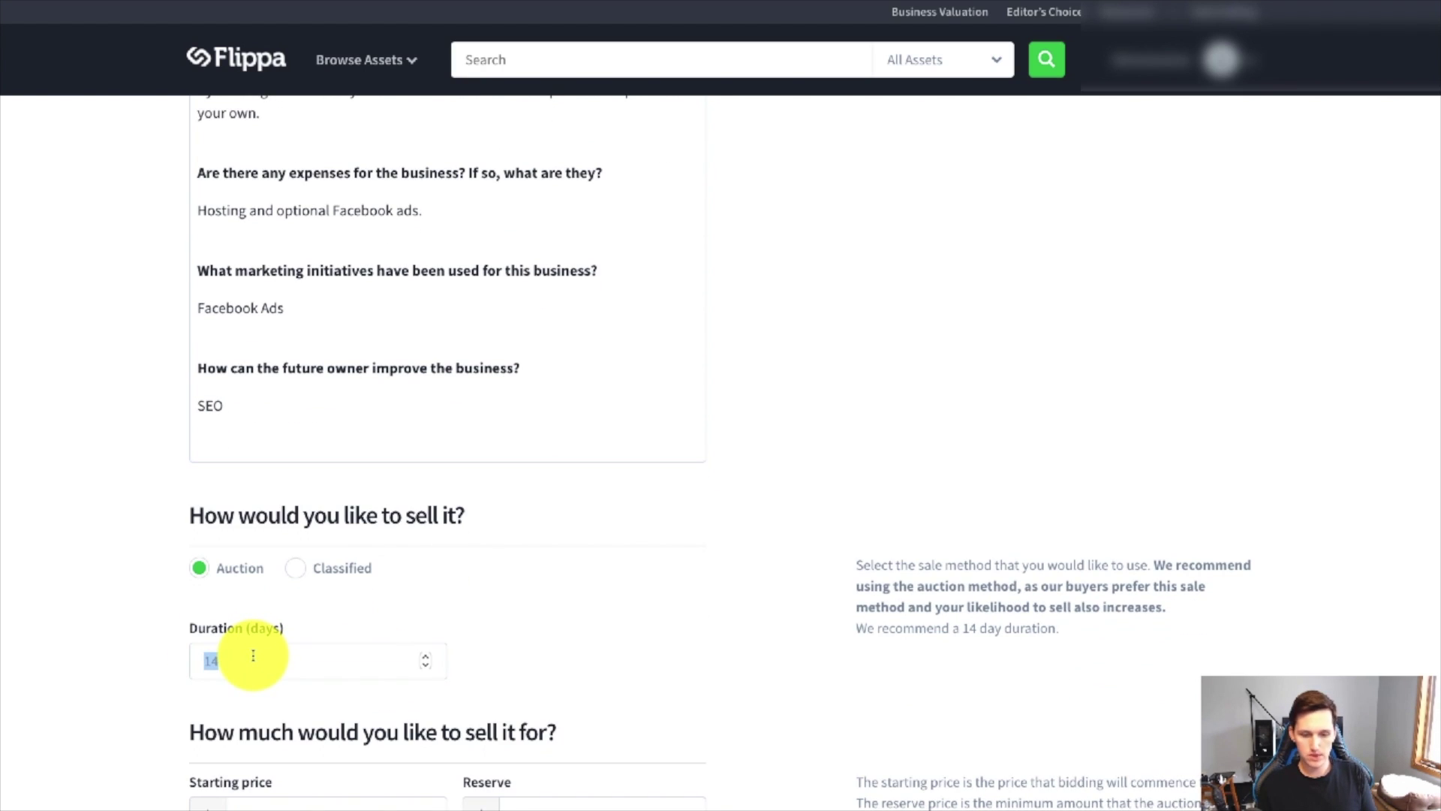
{"action": "type", "text": "7"}
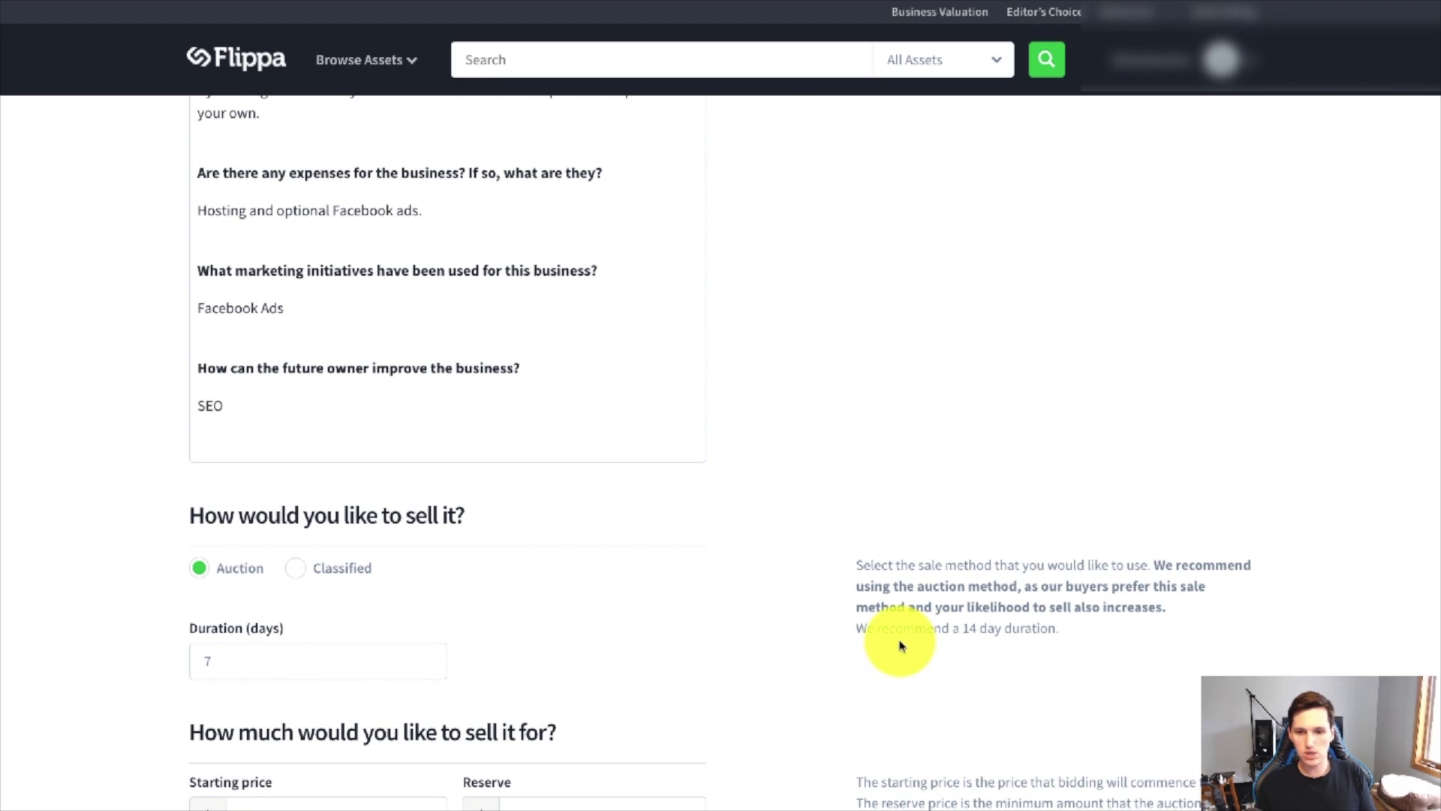
{"action": "left_click_drag", "start_coordinate": [854, 629], "coordinate": [1097, 651]}
{"action": "left_click", "coordinate": [308, 657]}
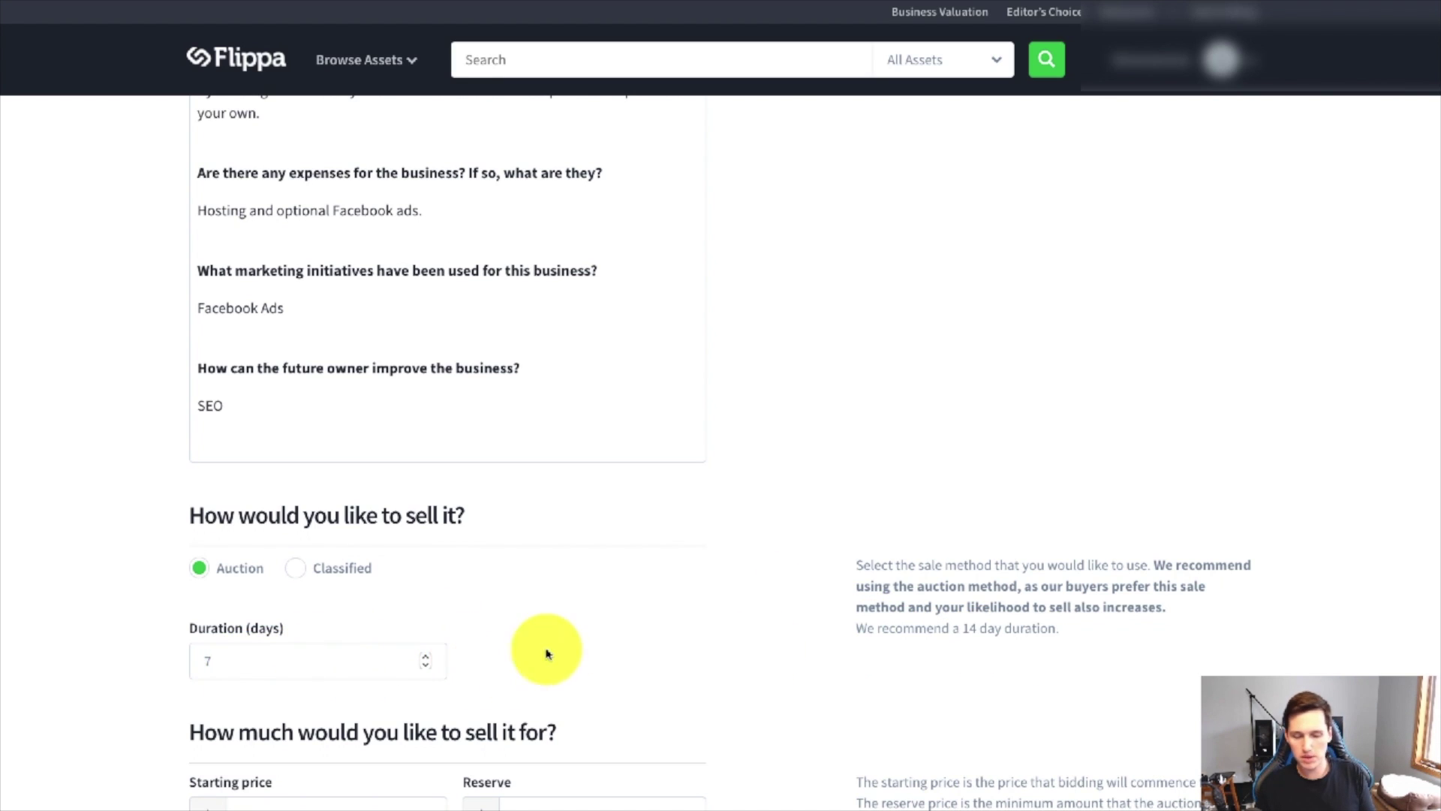
Set the auction's starting price to $200, the reserve to $400 and the Buy It Now price to $4000.
{"action": "scroll", "coordinate": [547, 653], "scroll_direction": "down", "scroll_amount": 4}
{"action": "left_click", "coordinate": [286, 556]}
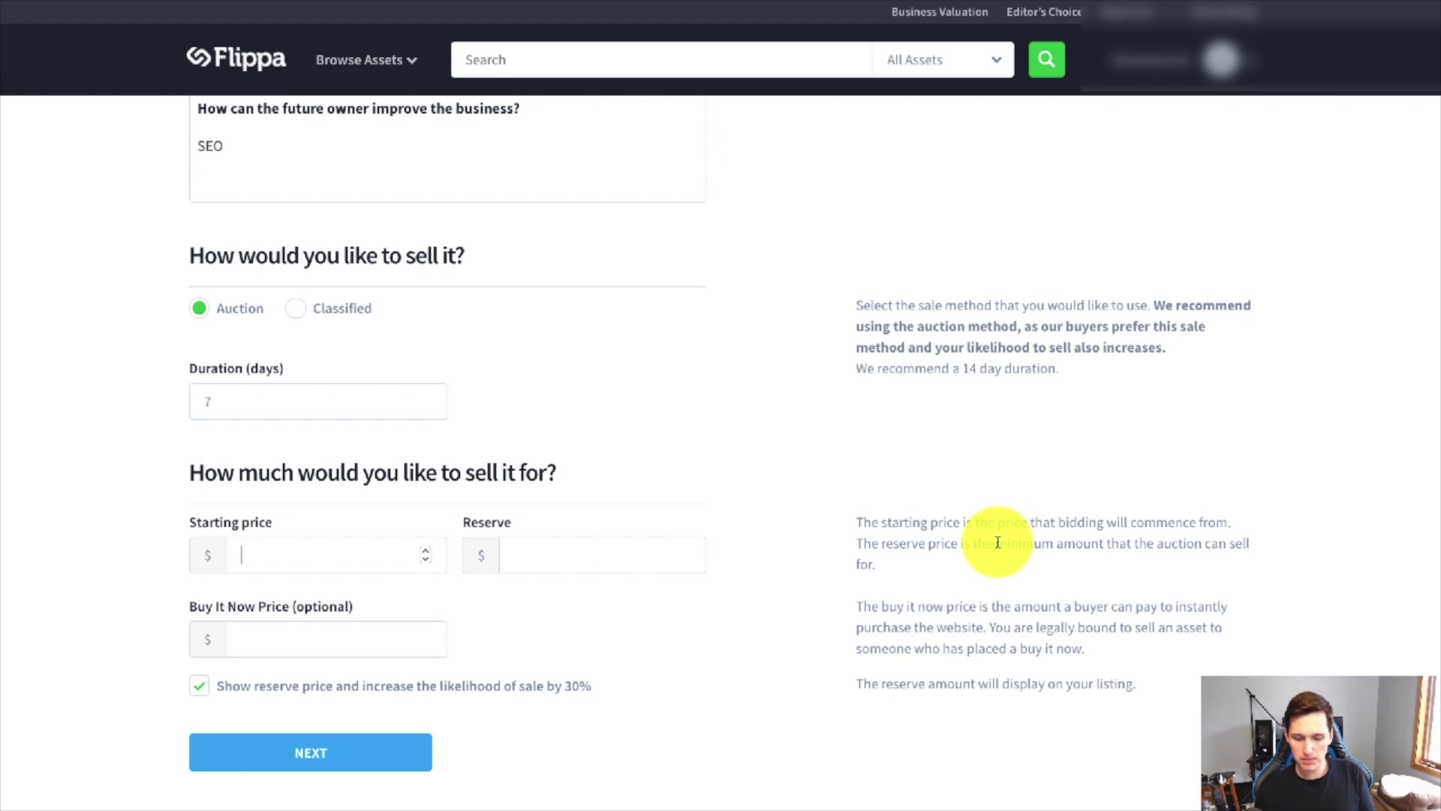
{"action": "type", "text": "200"}
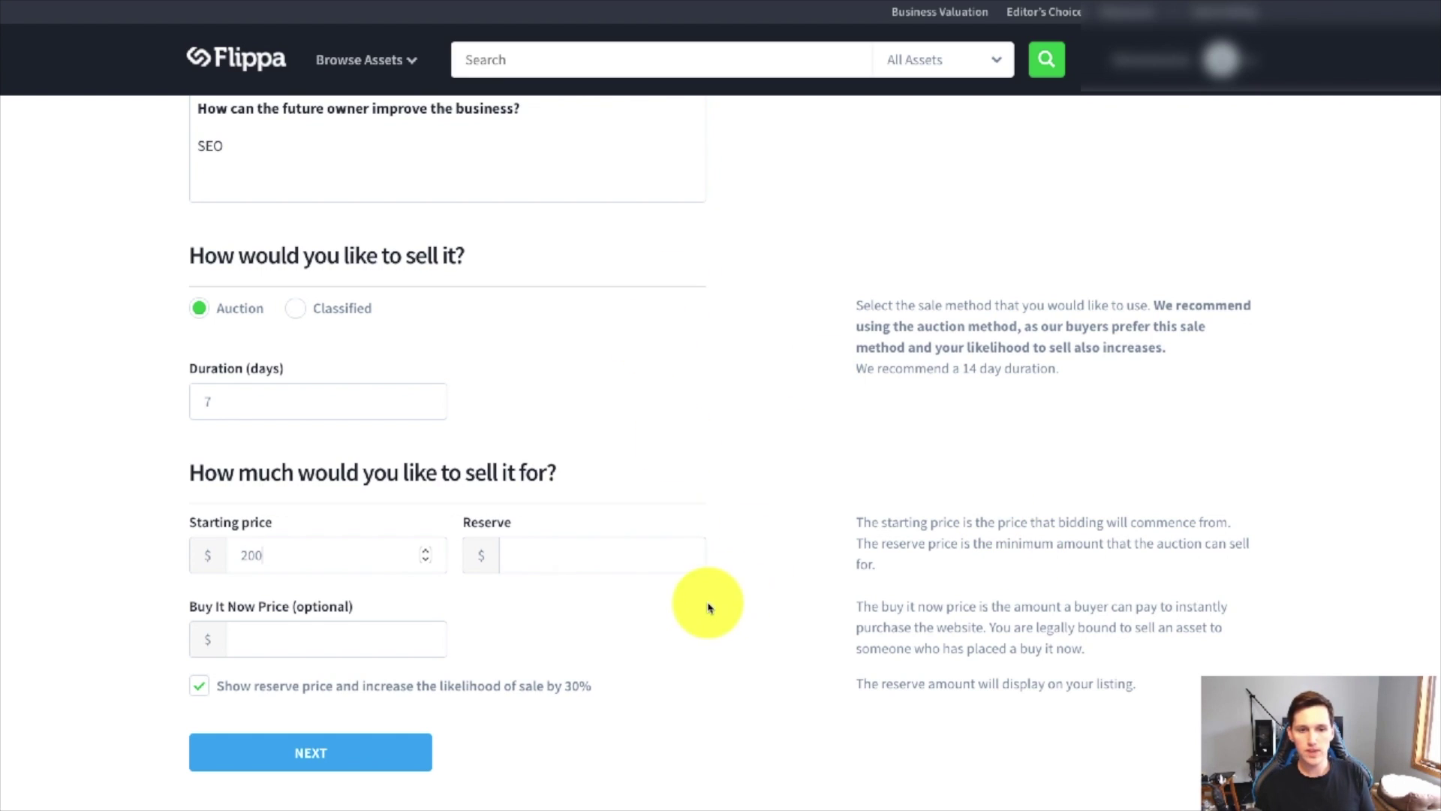
{"action": "left_click", "coordinate": [629, 556]}
{"action": "type", "text": "400"}
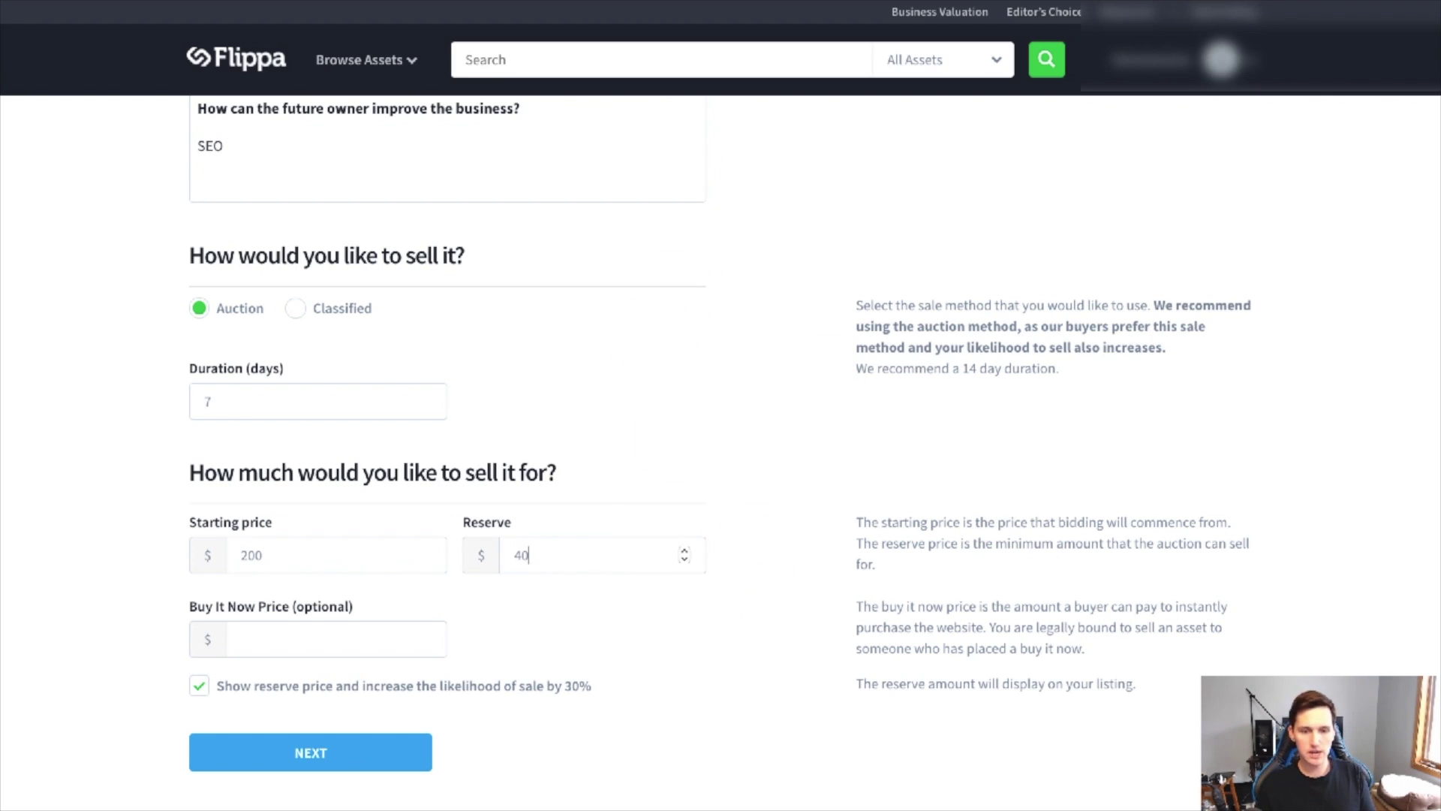
{"action": "left_click", "coordinate": [405, 639]}
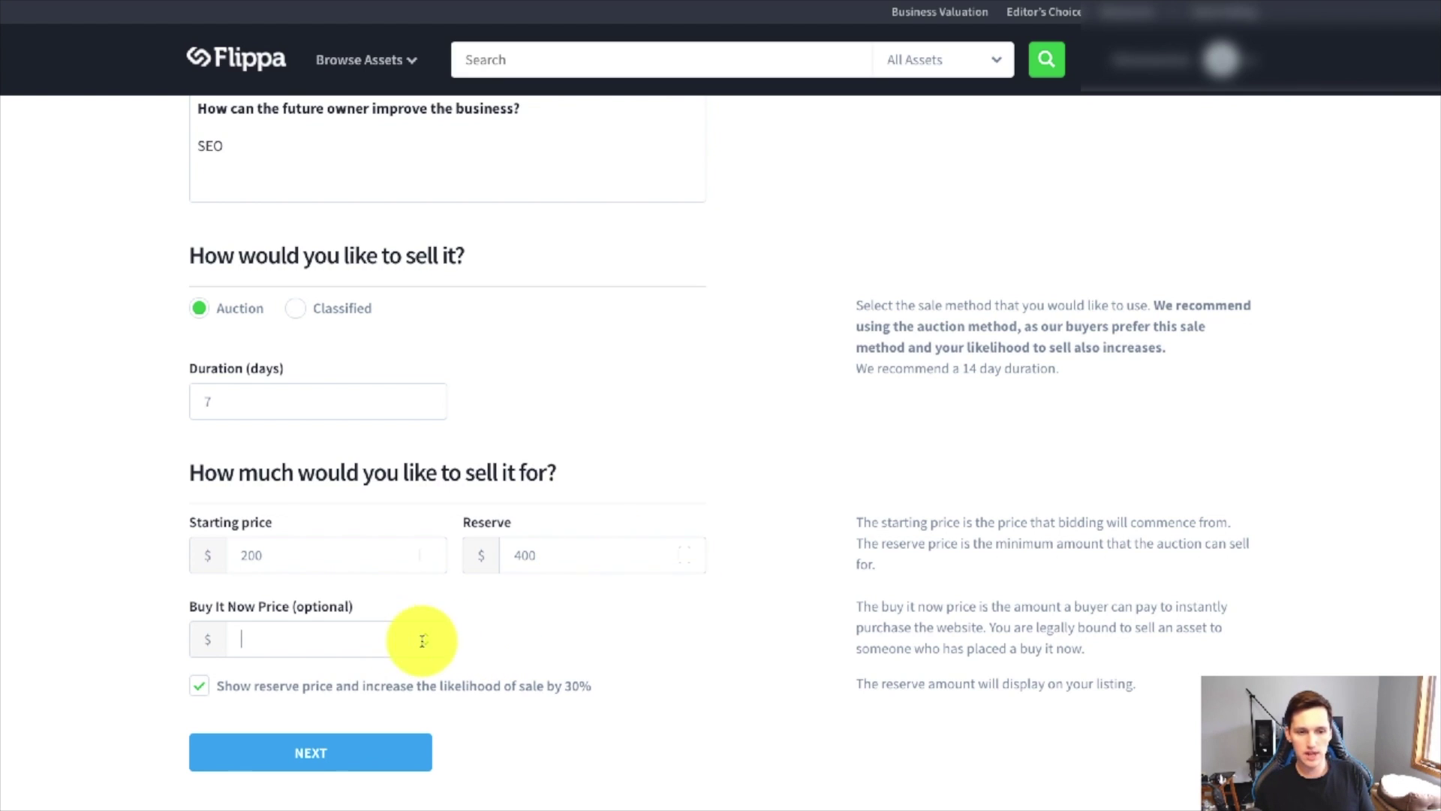
{"action": "type", "text": "4000"}
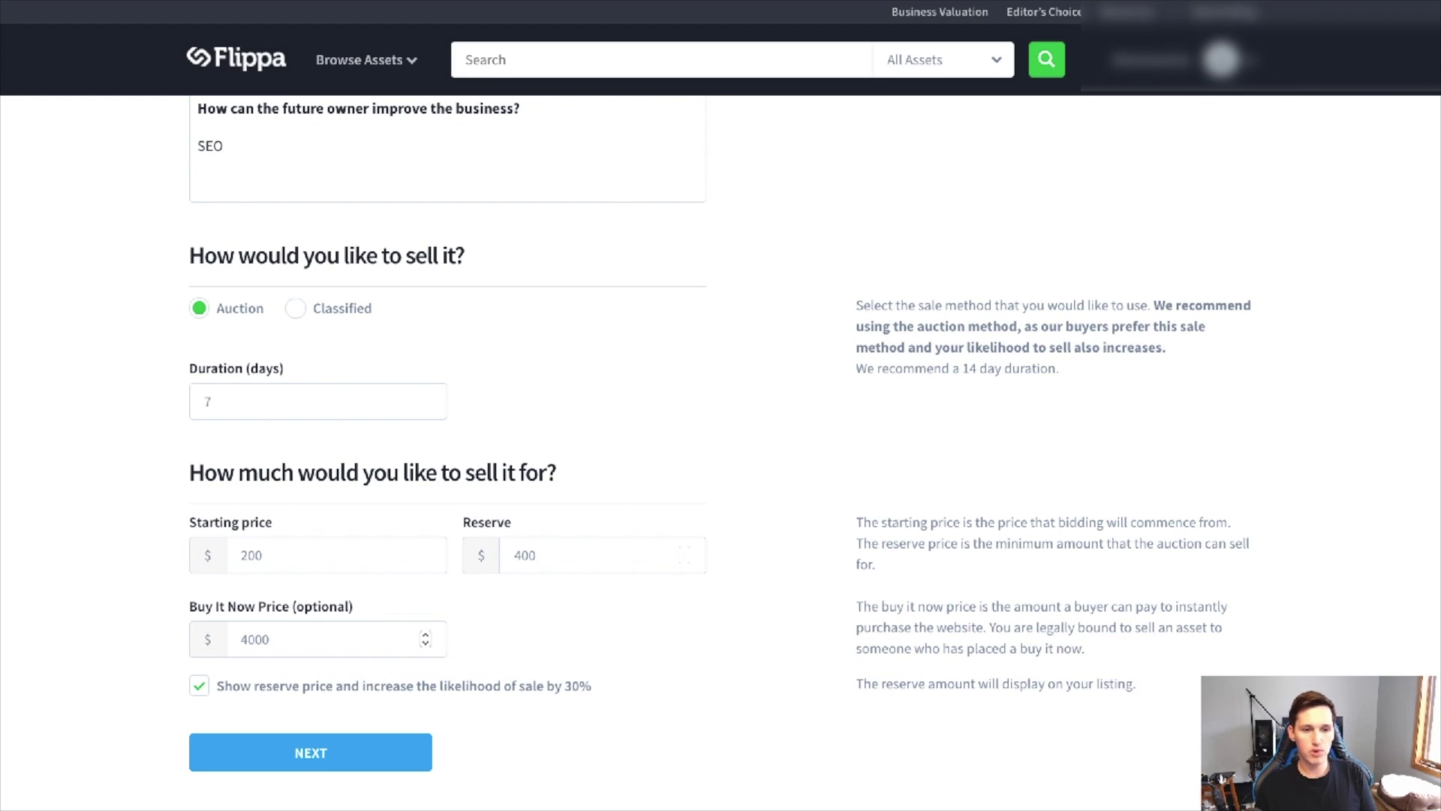
{"action": "left_click", "coordinate": [134, 597]}
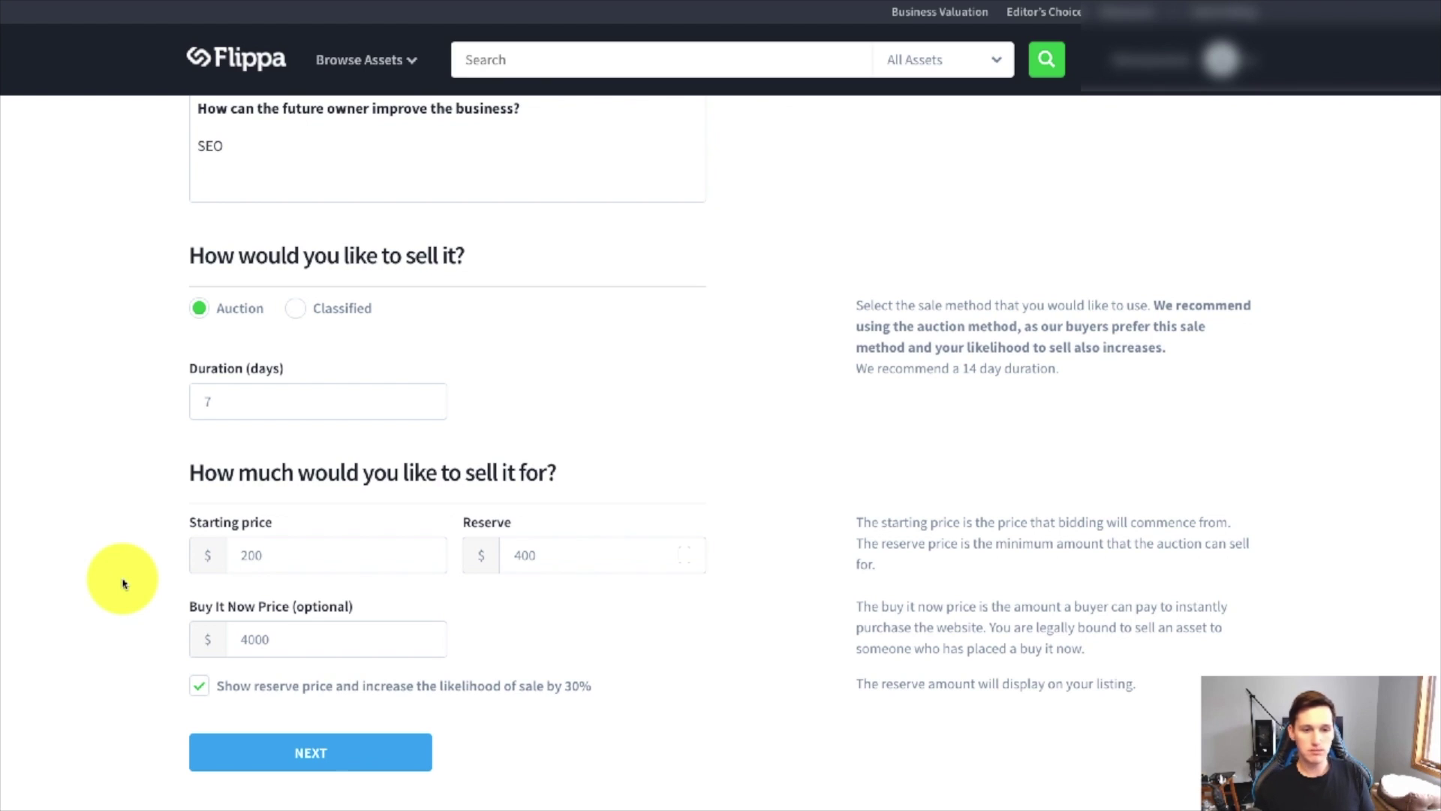
Start an additional line in the notes beneath the answer about what is included in the sale.
{"action": "scroll", "coordinate": [278, 584], "scroll_direction": "down", "scroll_amount": 2}
{"action": "scroll", "coordinate": [560, 571], "scroll_direction": "up", "scroll_amount": 10}
{"action": "scroll", "coordinate": [559, 571], "scroll_direction": "down", "scroll_amount": 15}
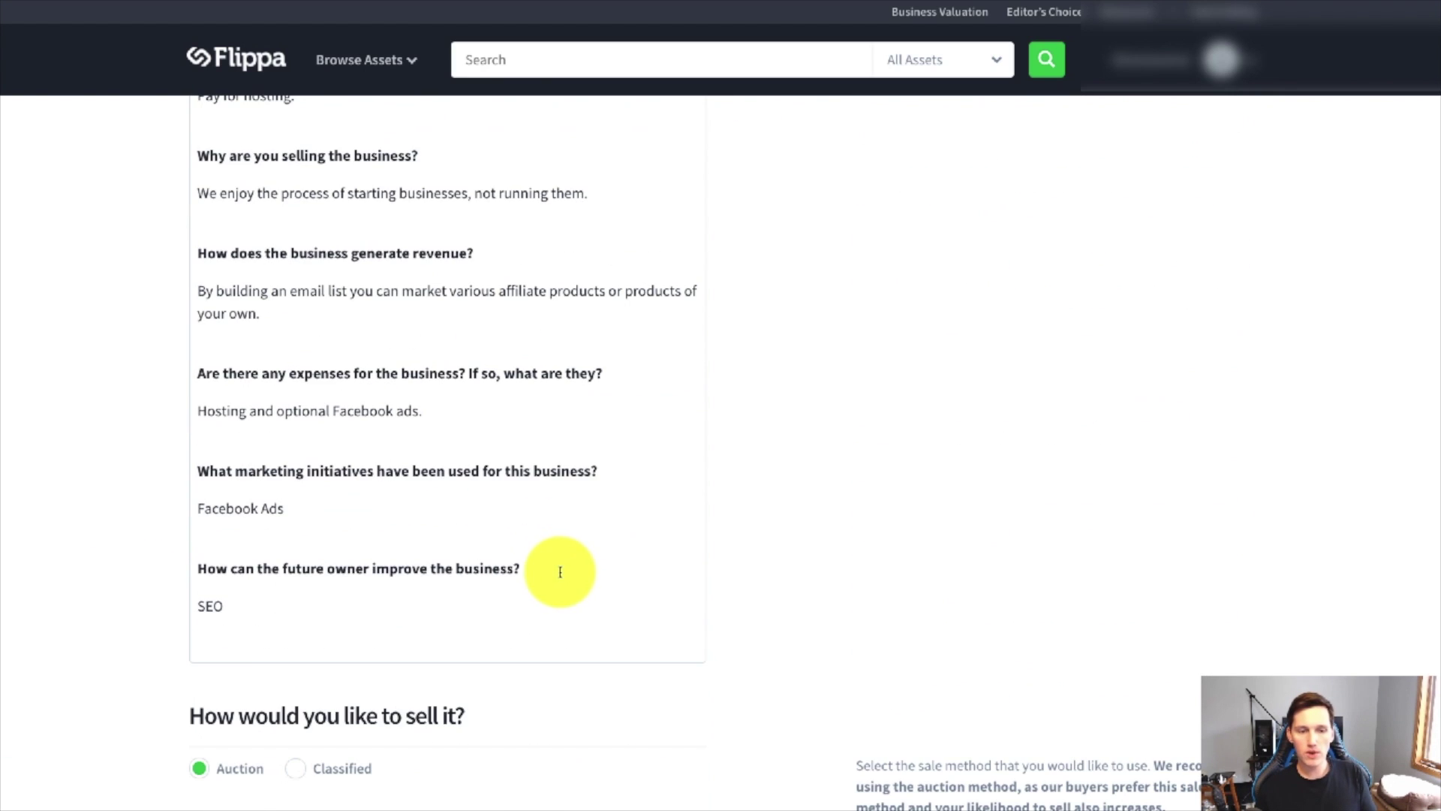
{"action": "left_click", "coordinate": [355, 490]}
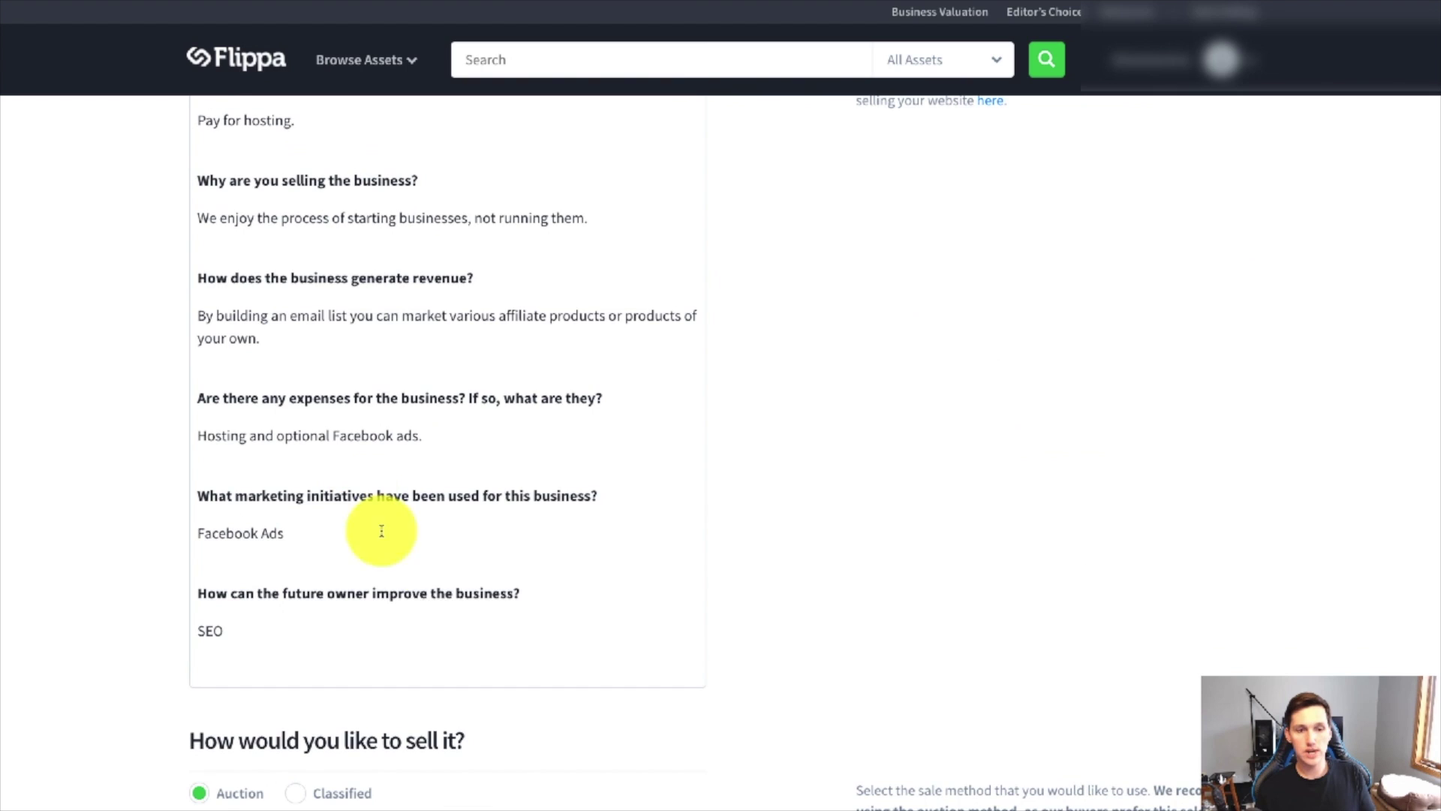
{"action": "scroll", "coordinate": [614, 631], "scroll_direction": "up", "scroll_amount": 5}
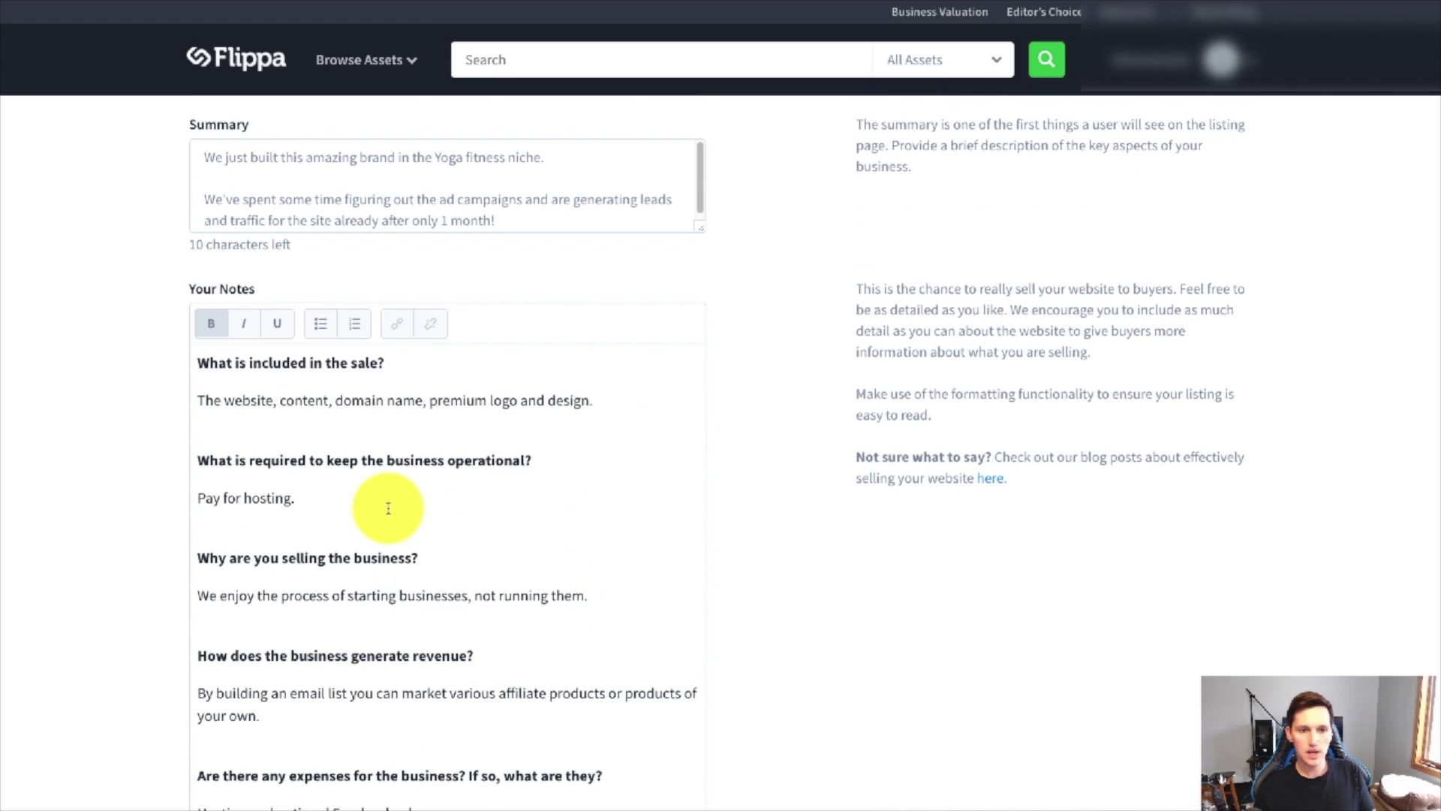
{"action": "left_click", "coordinate": [627, 393]}
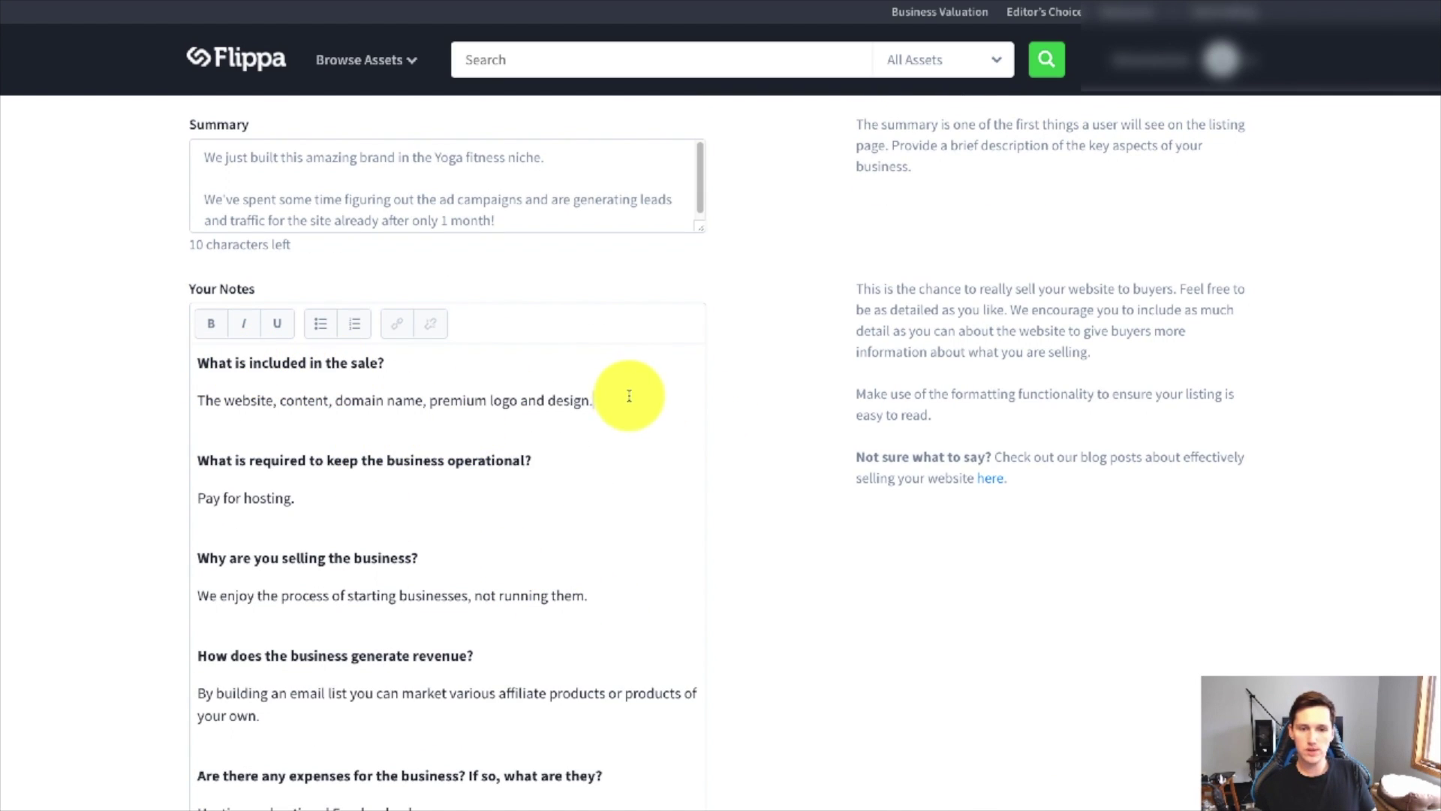
{"action": "key", "text": "Return"}
{"action": "key", "text": "Return"}
{"action": "key", "text": "BackSpace"}
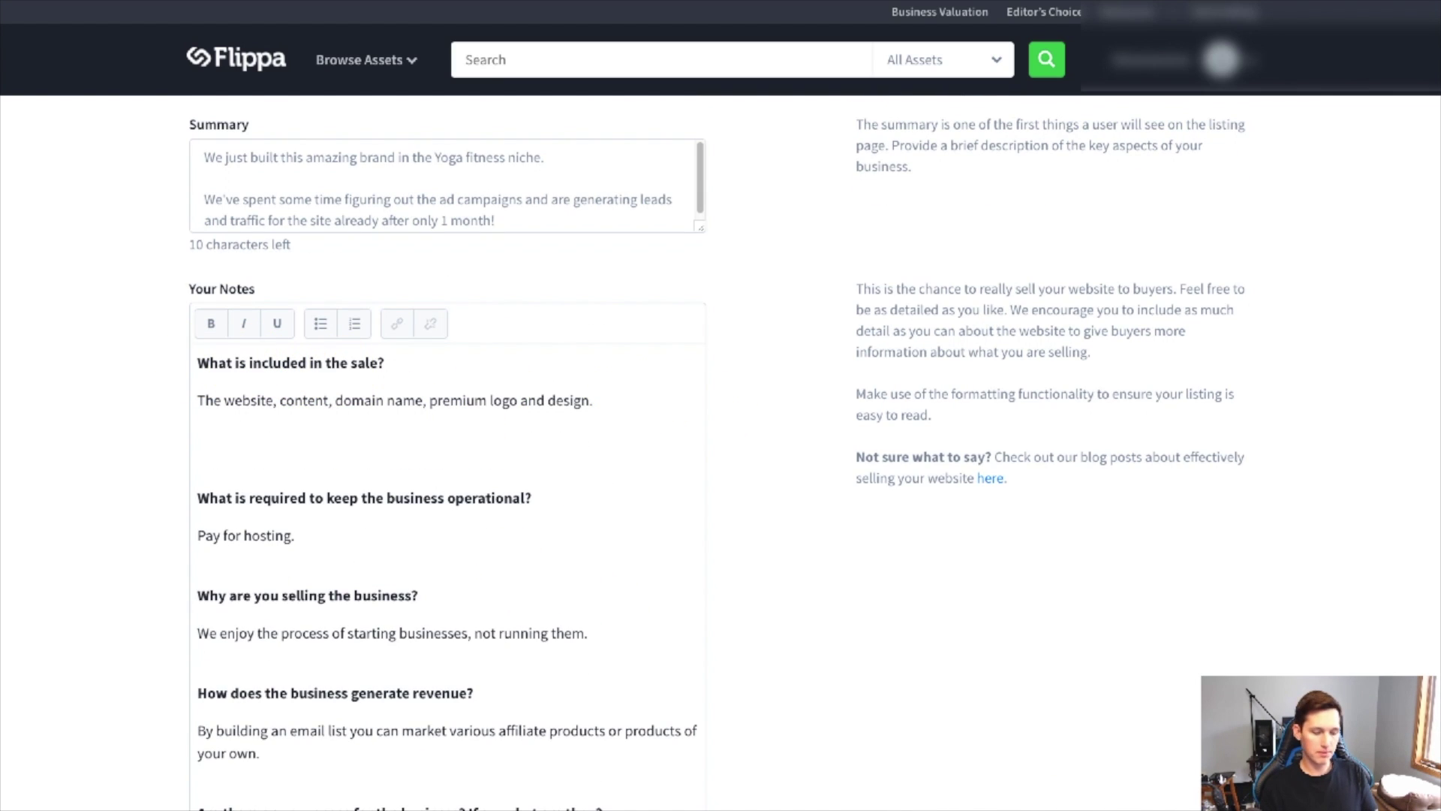
{"action": "type", "text": "IO"}
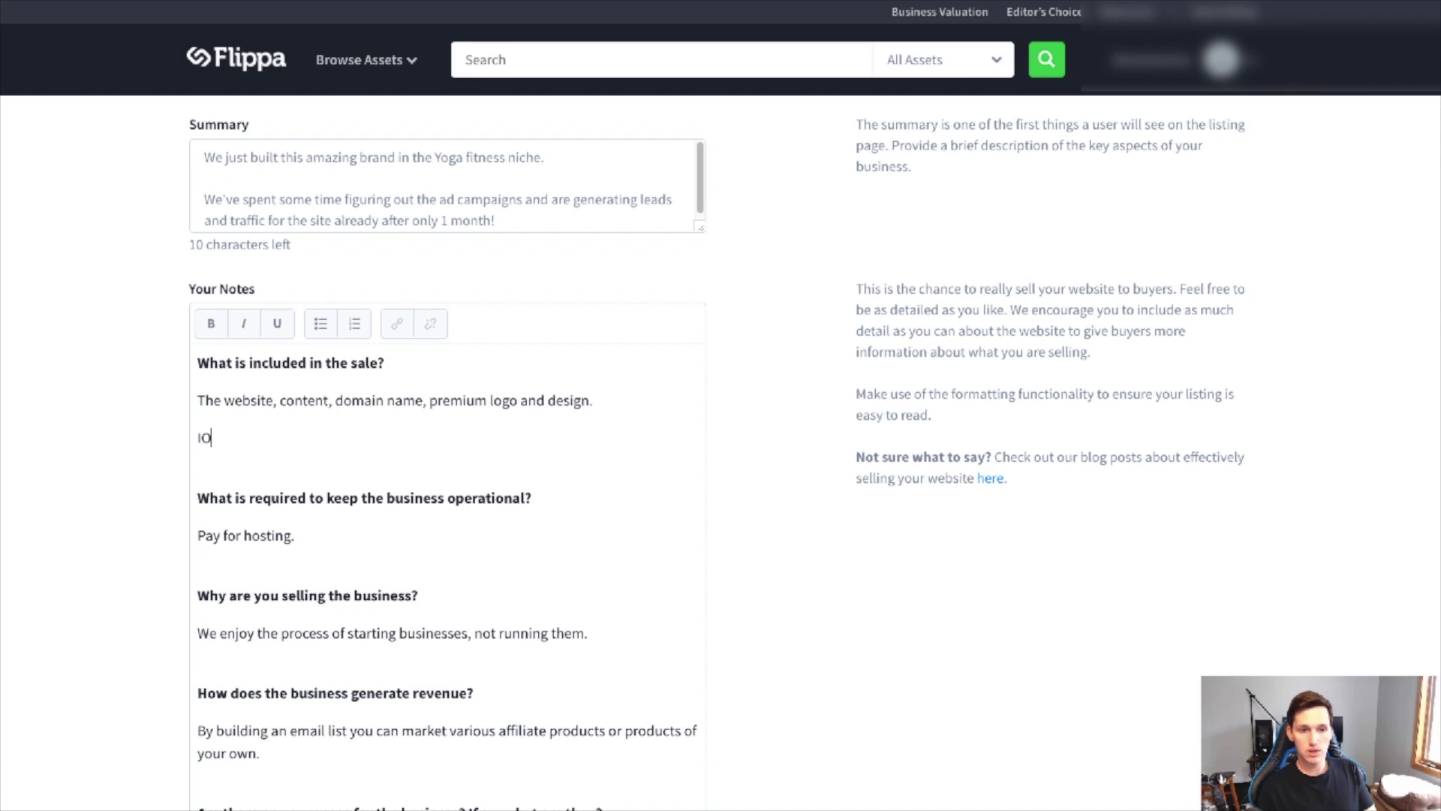
{"action": "key", "text": "BackSpace"}
{"action": "key", "text": "BackSpace"}
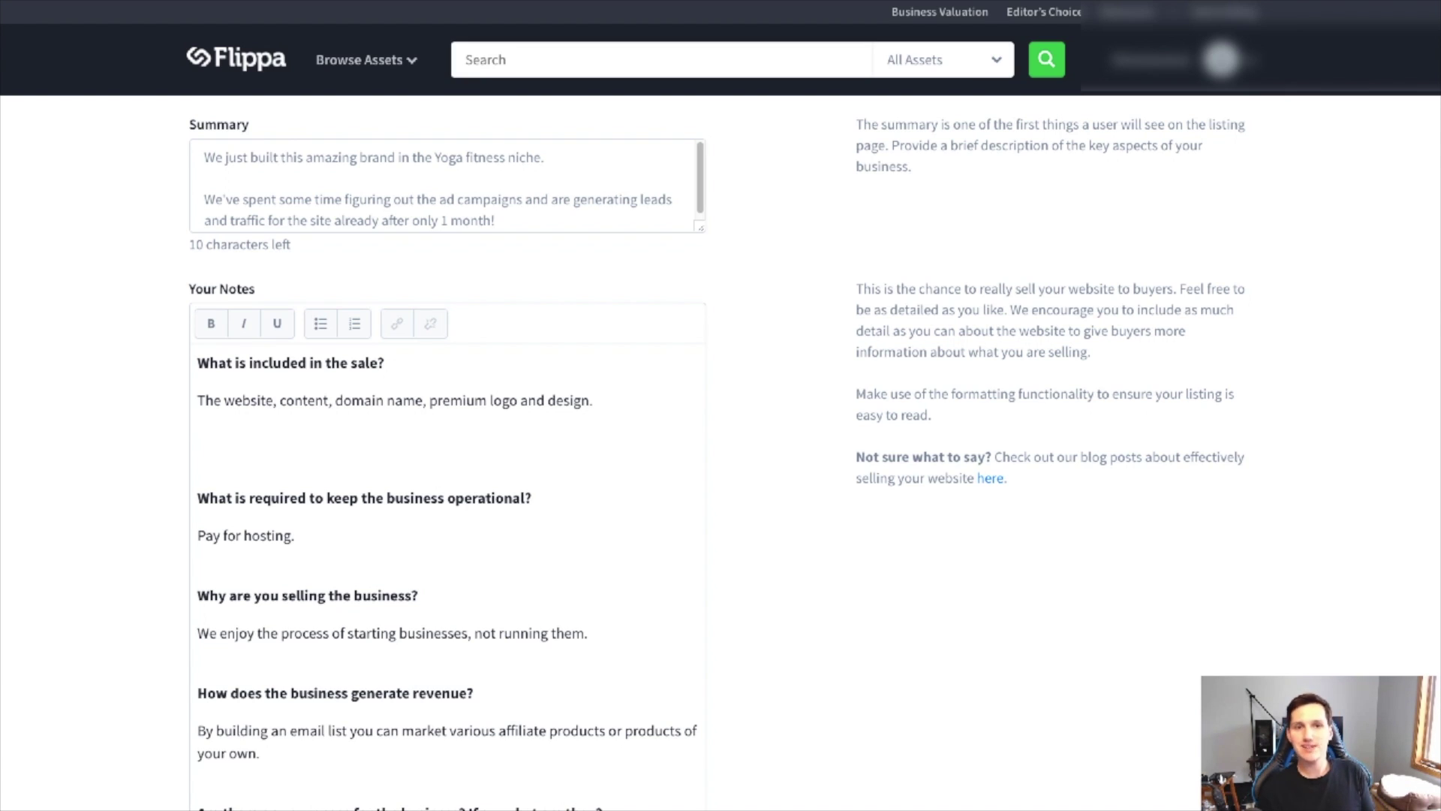